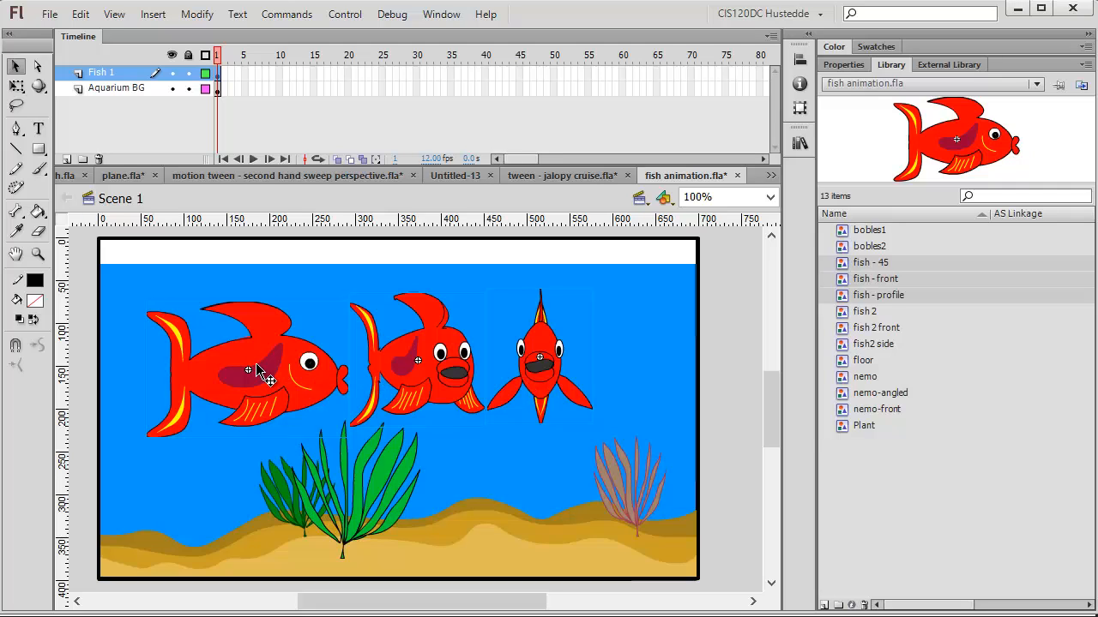
Step: Delete the three fish from the Fish 1 layer and check the background by briefly hiding the Aquarium BG layer
key("Delete")
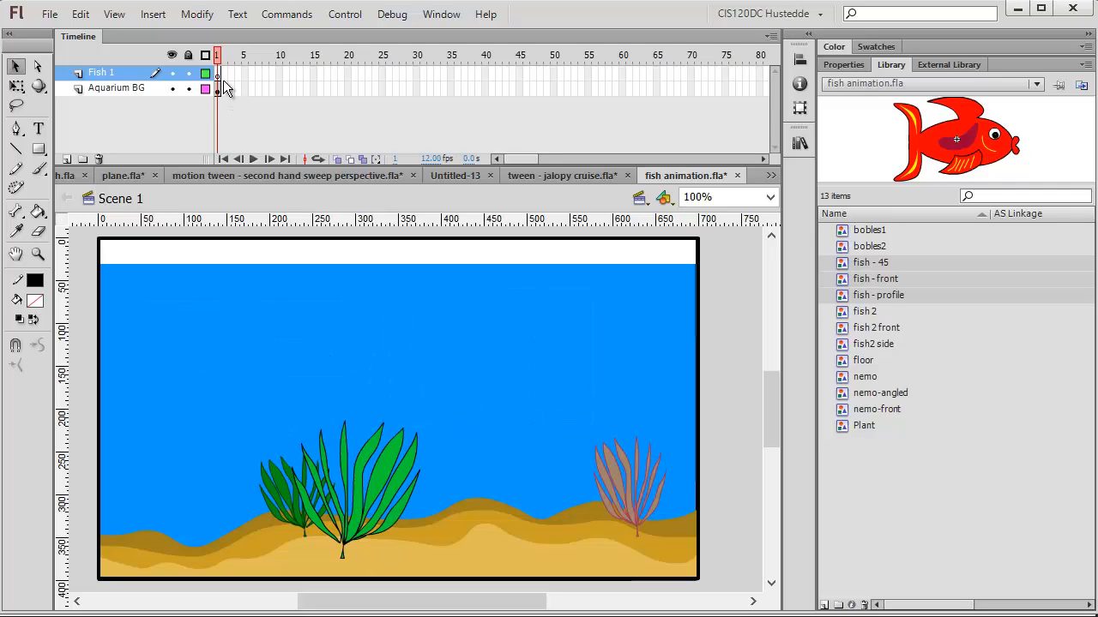
left_click(172, 89)
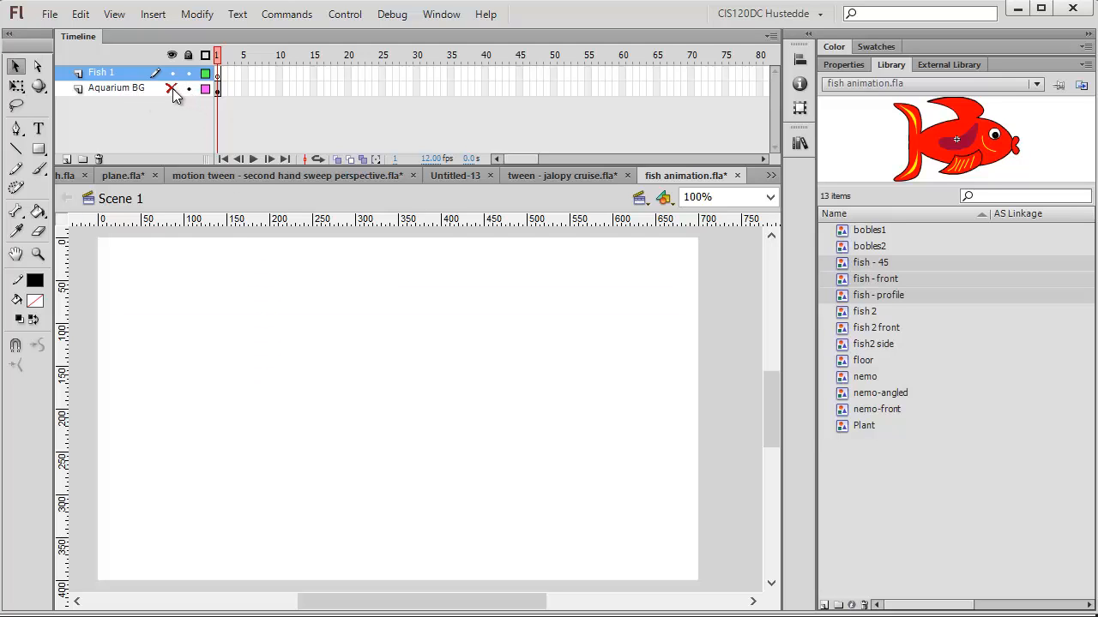
left_click(172, 89)
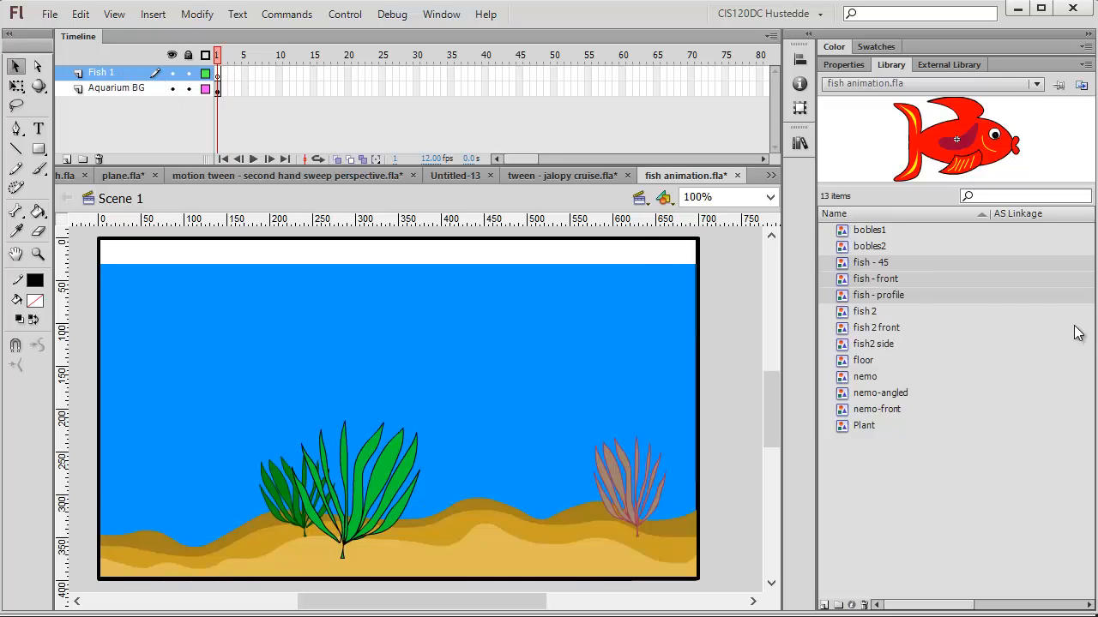
Step: Place the fish - profile symbol on the Fish 1 layer and shrink it to about 115 px wide near the aquarium's upper-left corner
left_click(892, 295)
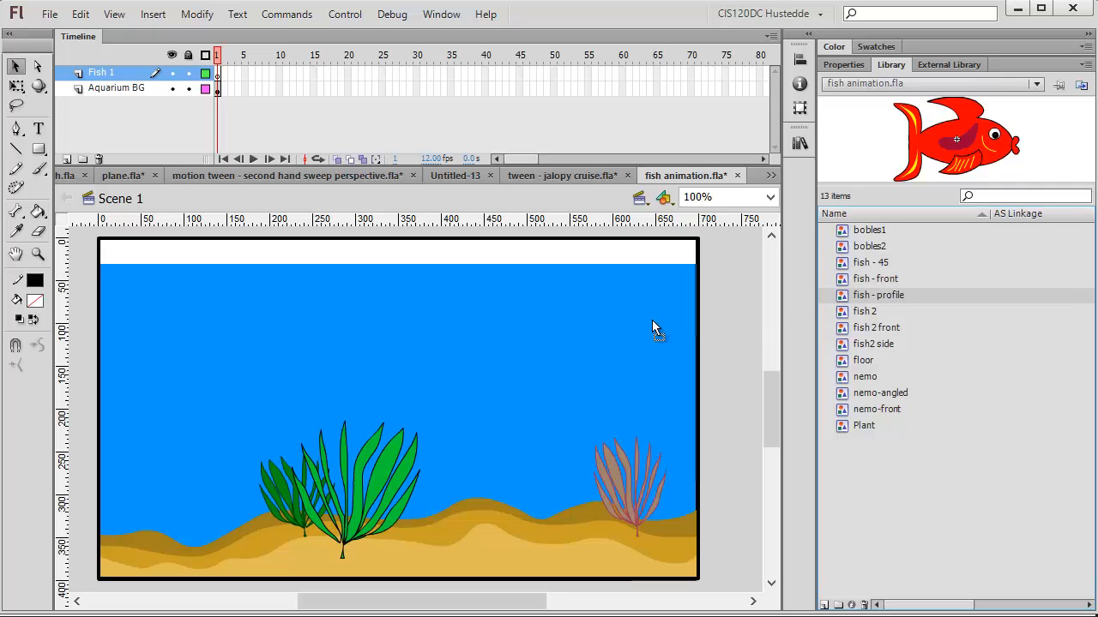
left_click_drag(215, 371, 304, 373)
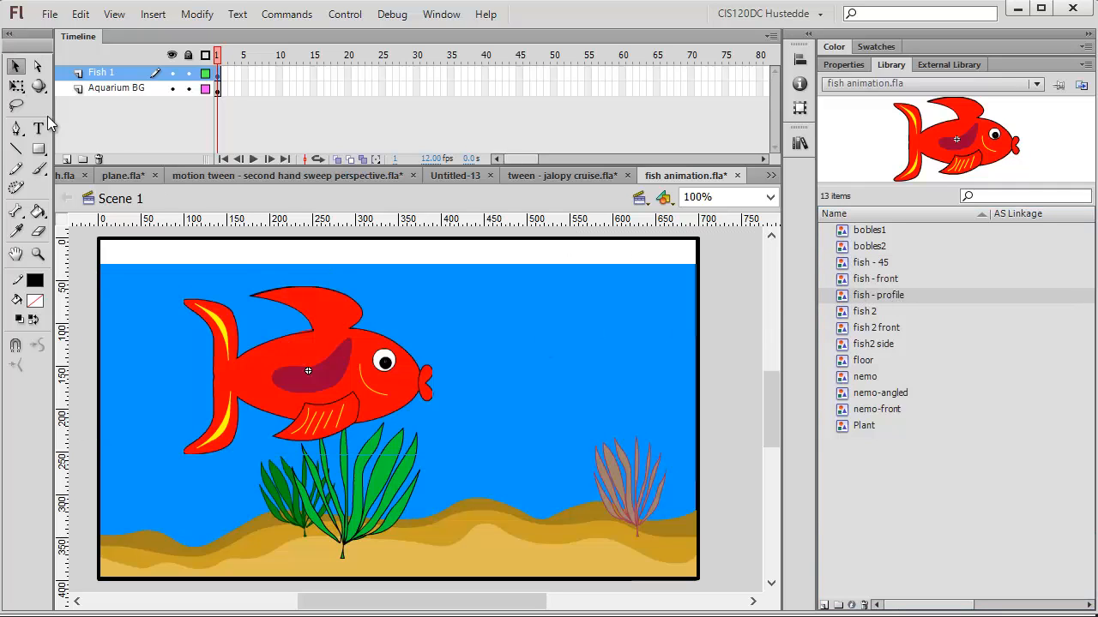
left_click(14, 87)
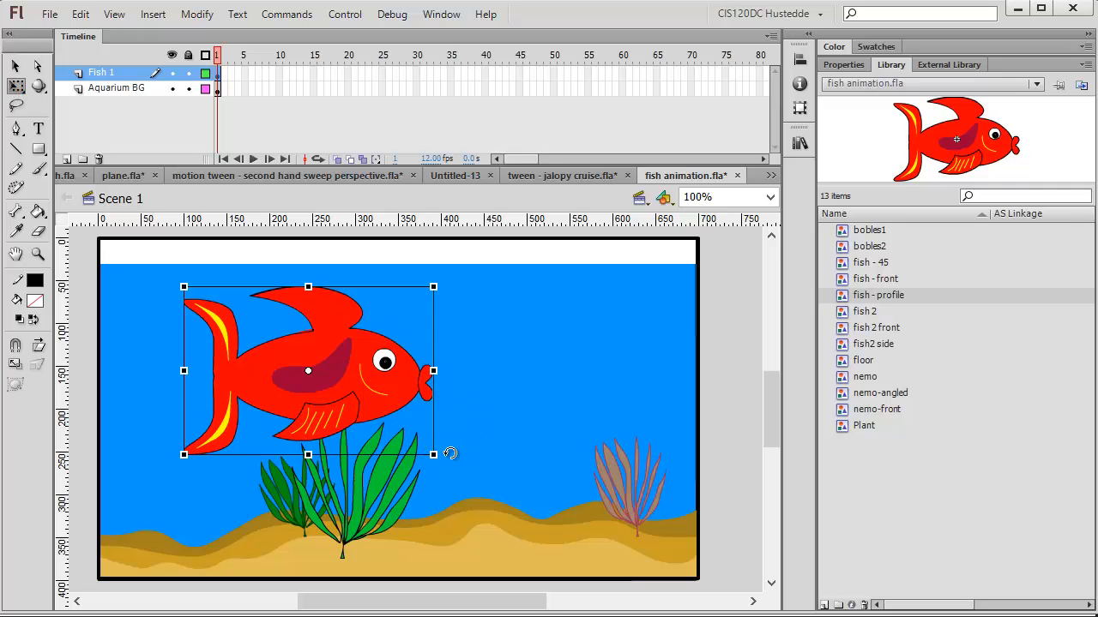
left_click_drag(431, 454, 359, 404)
left_click_drag(313, 377, 184, 342)
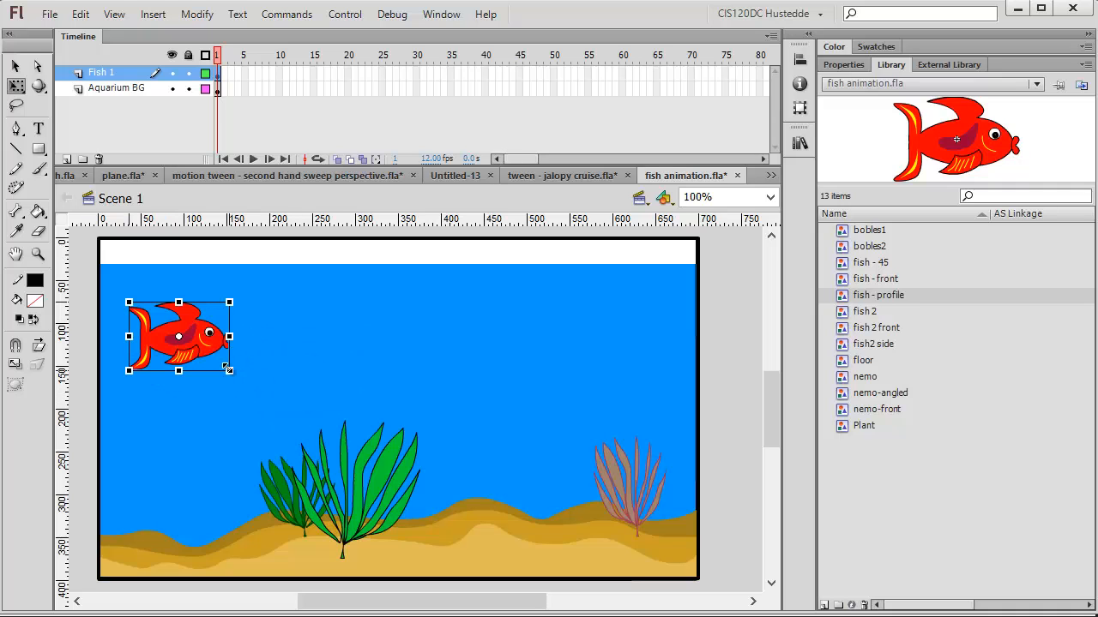
left_click(726, 436)
left_click(183, 347)
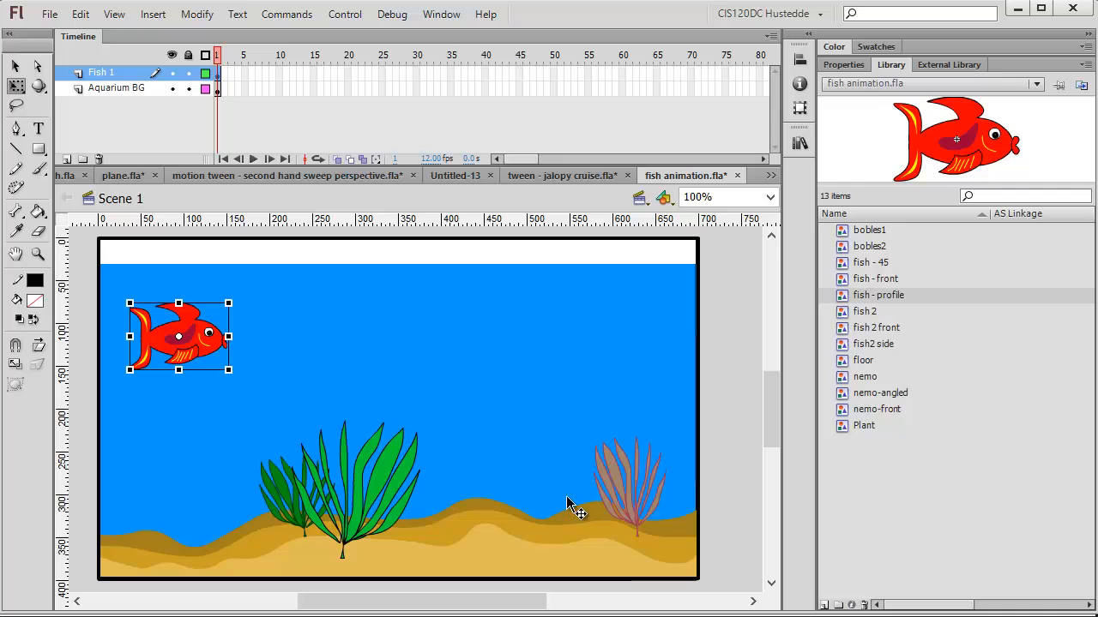
Step: Insert a keyframe at frame 25 of the Fish 1 layer and move the fish there to the stage's lower-right area
left_click(382, 73)
right_click(382, 73)
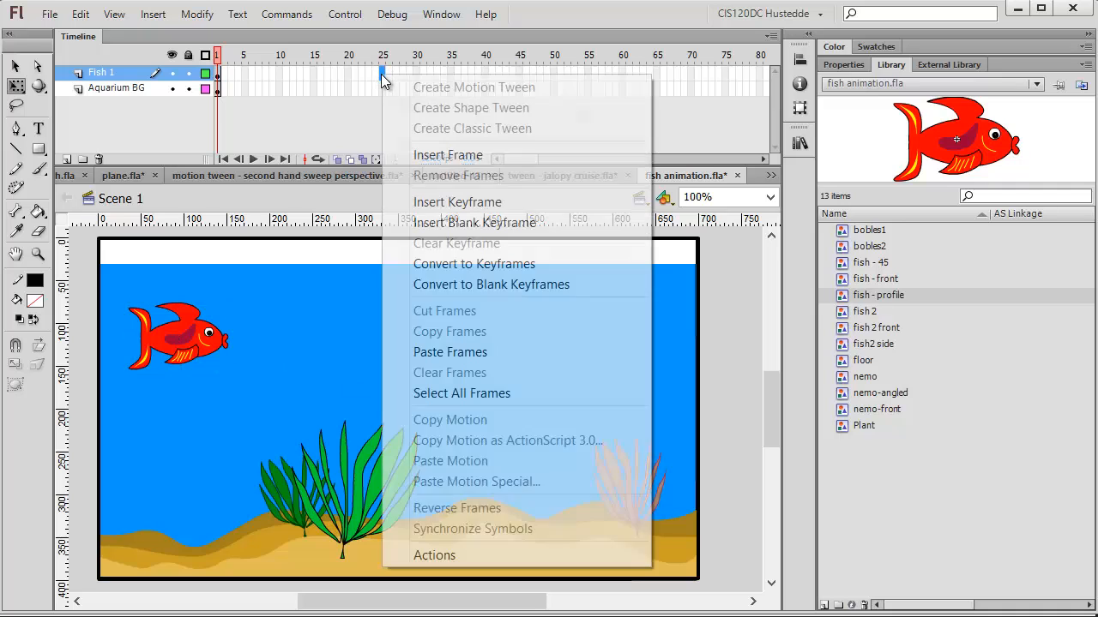
left_click(407, 202)
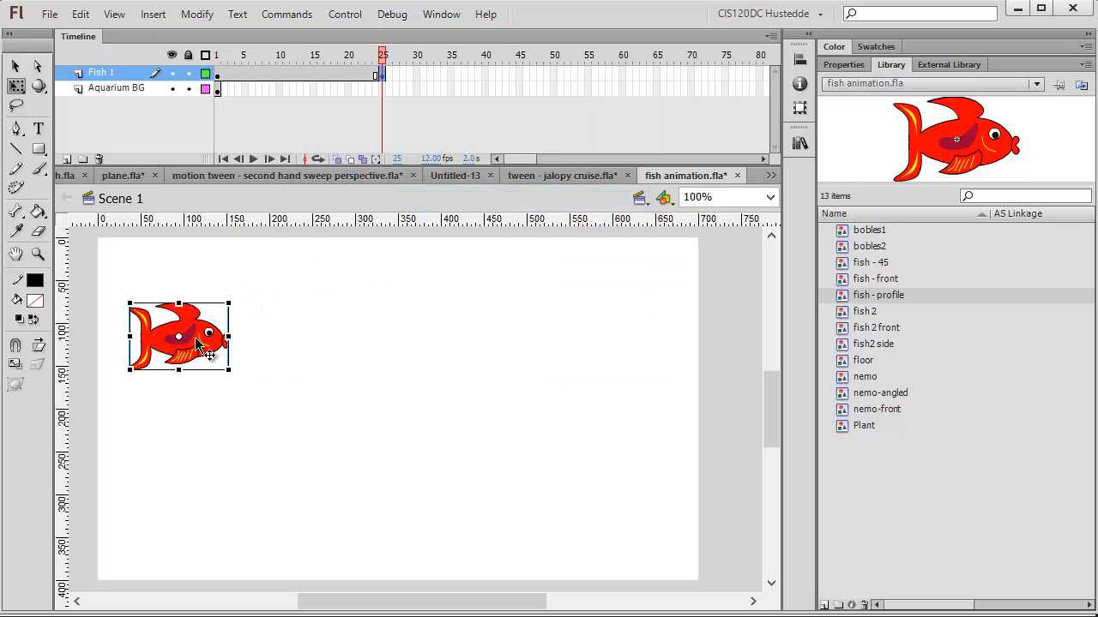
left_click_drag(197, 343, 625, 480)
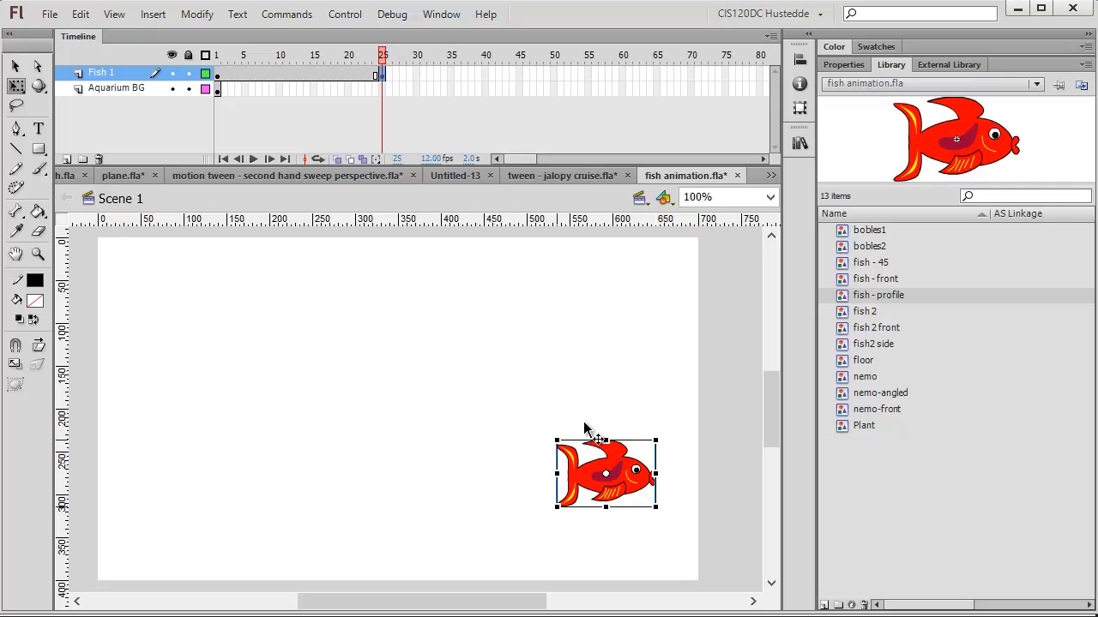
Step: Create a classic tween between frames 1 and 25 of Fish 1 and add a classic motion guide to the layer
right_click(311, 74)
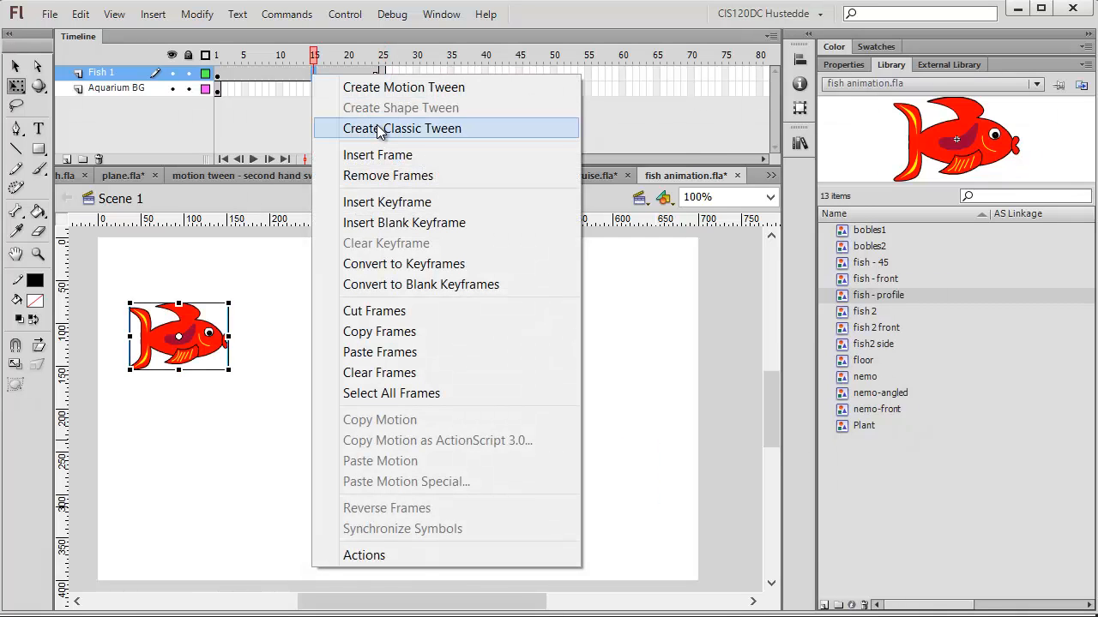
left_click(380, 128)
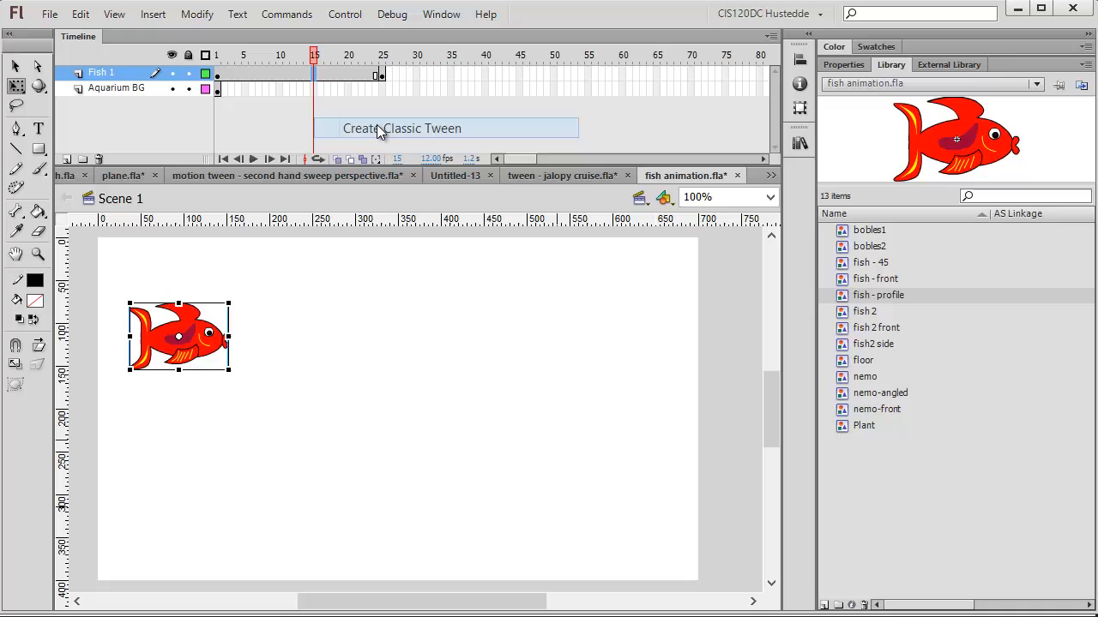
right_click(106, 76)
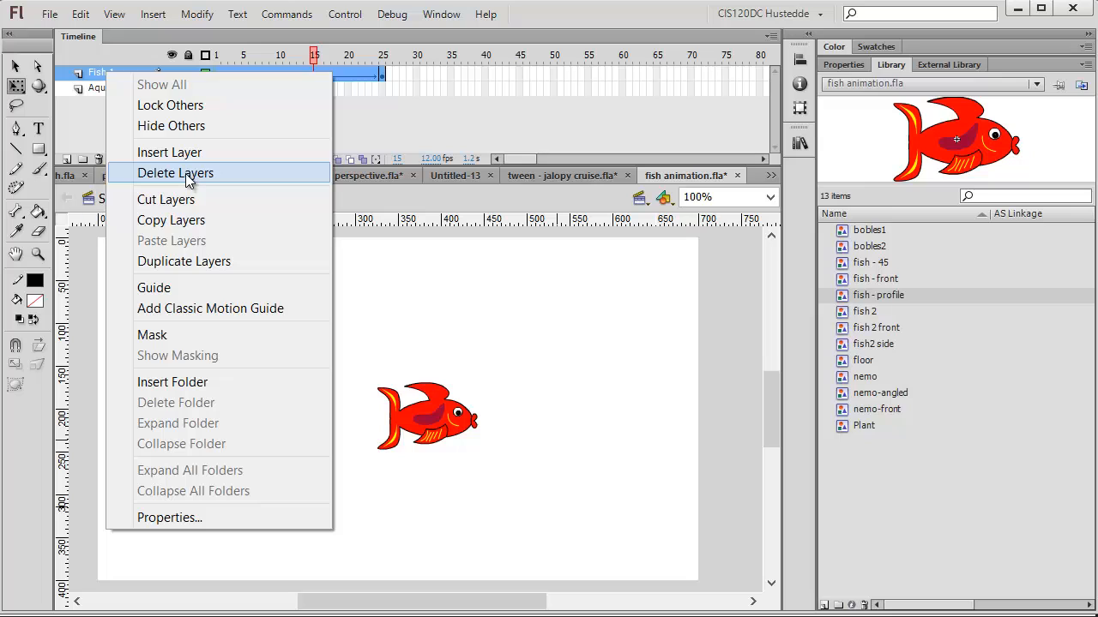
left_click(202, 309)
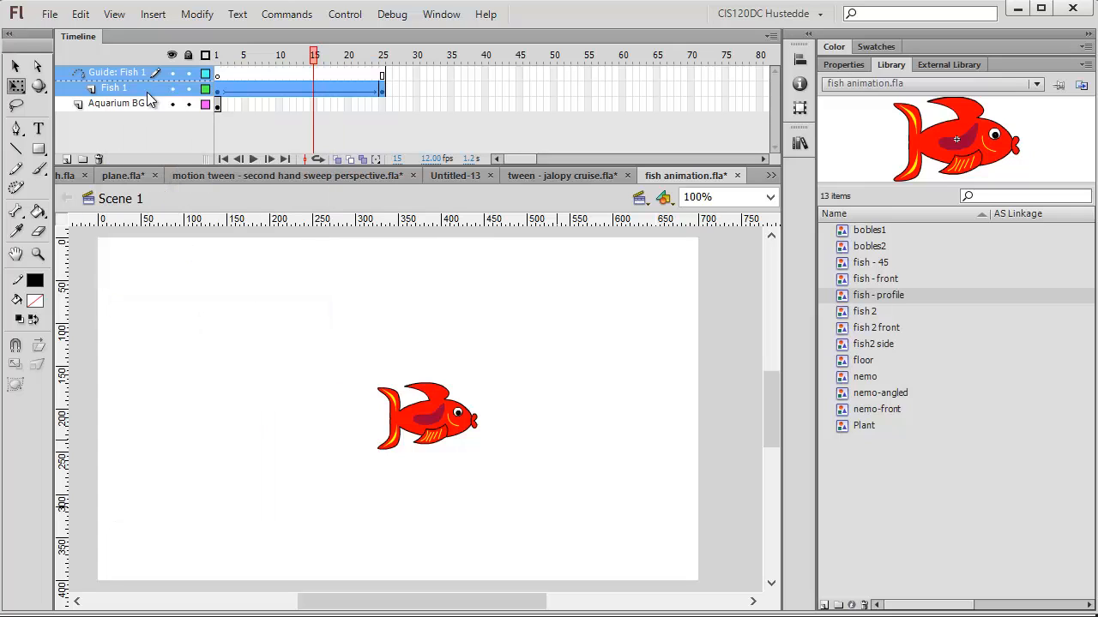
Step: Place a vertical and a horizontal ruler guide crossing at the fish's centre point in frame 1
left_click(218, 91)
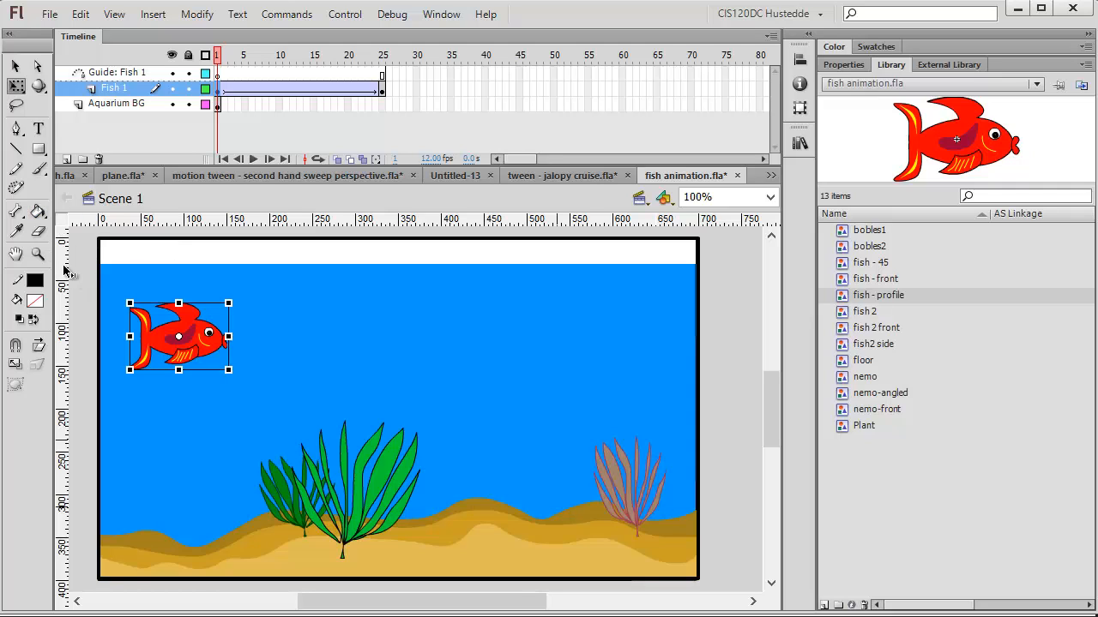
left_click_drag(62, 275, 178, 277)
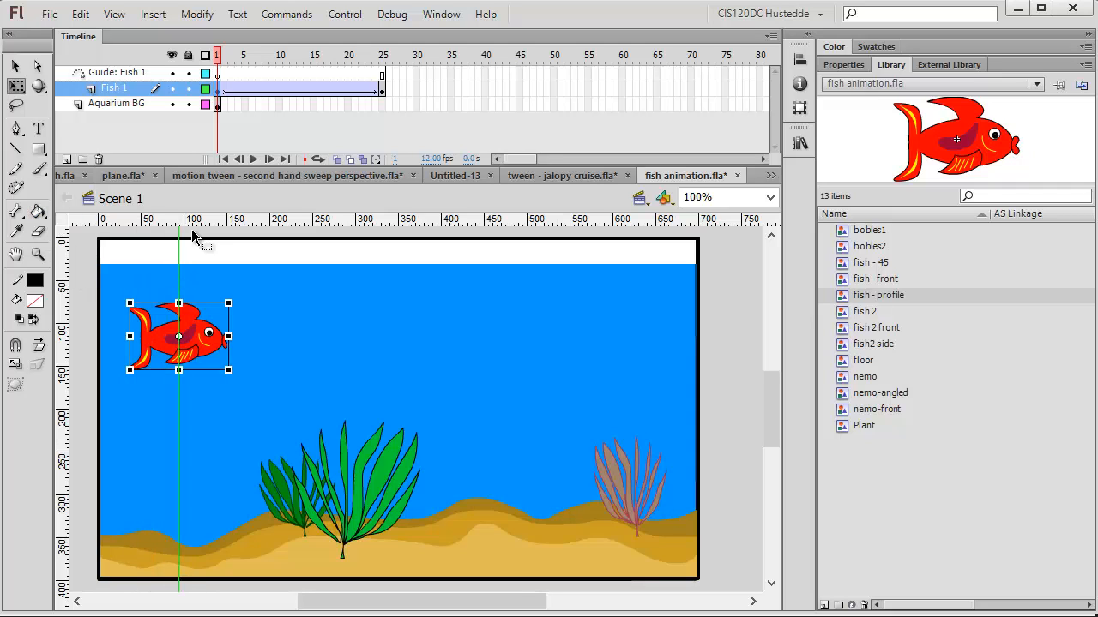
left_click_drag(204, 223, 212, 336)
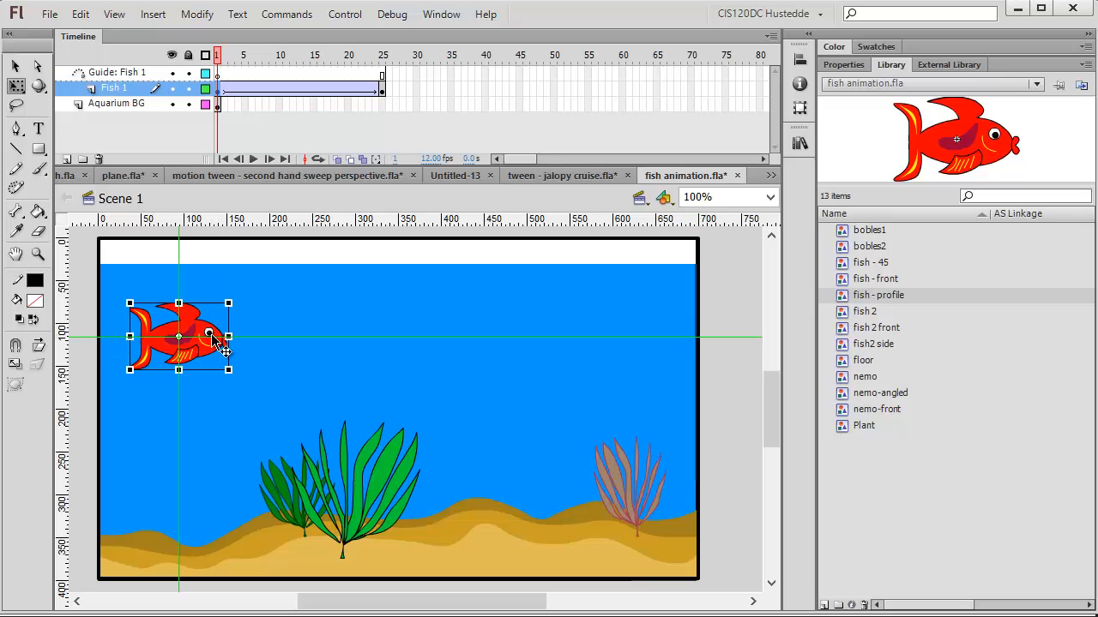
Step: Place another vertical and horizontal ruler guide crossing at the fish's centre point in frame 25
left_click(382, 87)
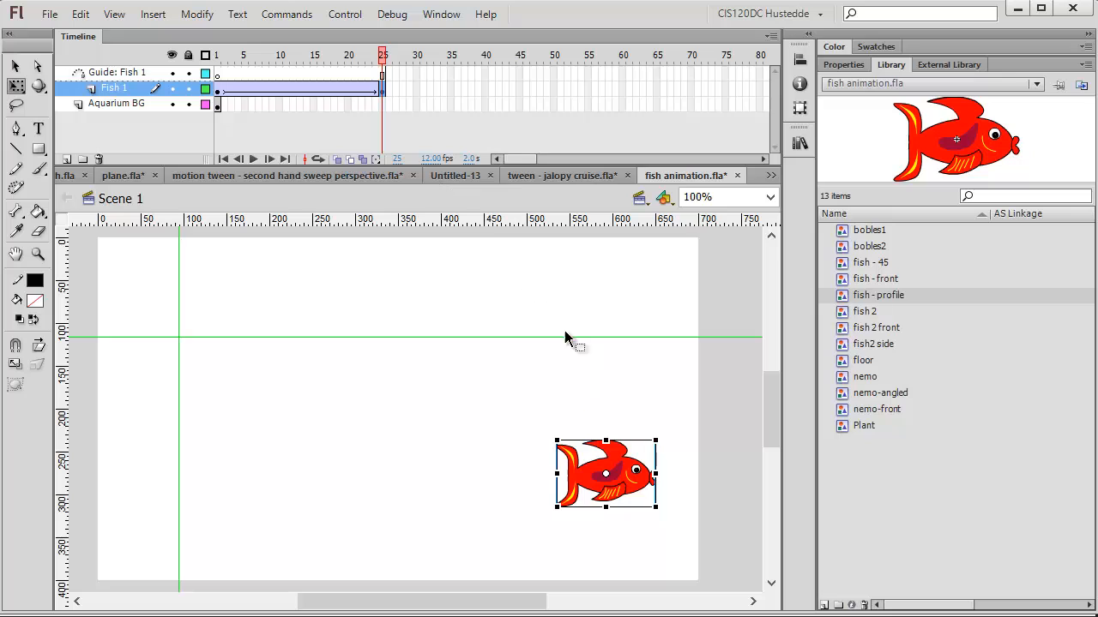
left_click_drag(65, 325, 606, 384)
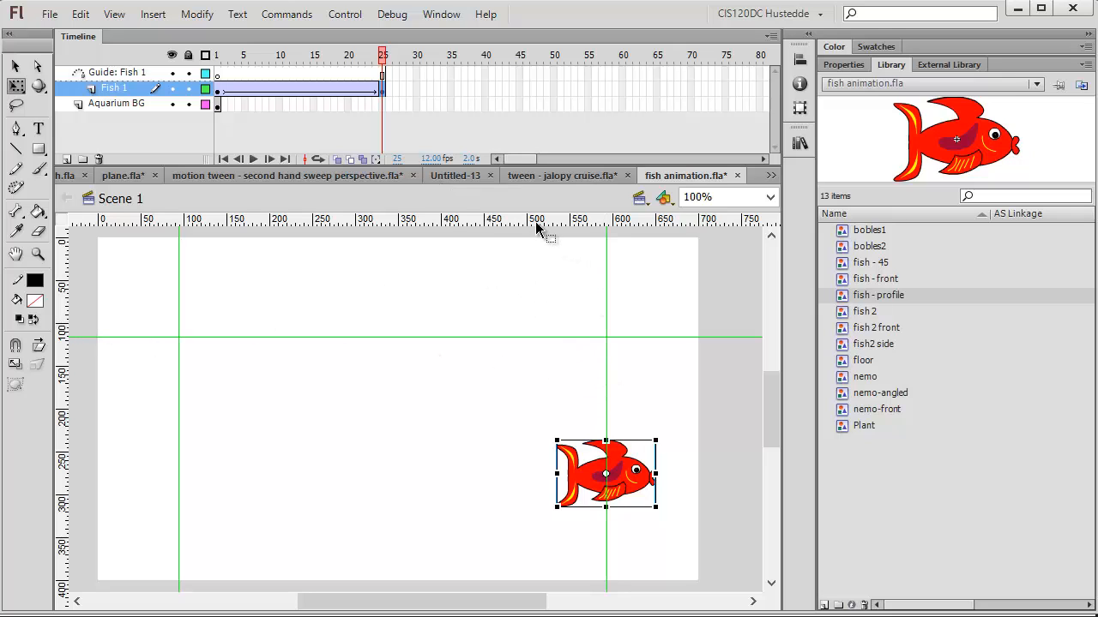
left_click_drag(536, 225, 586, 477)
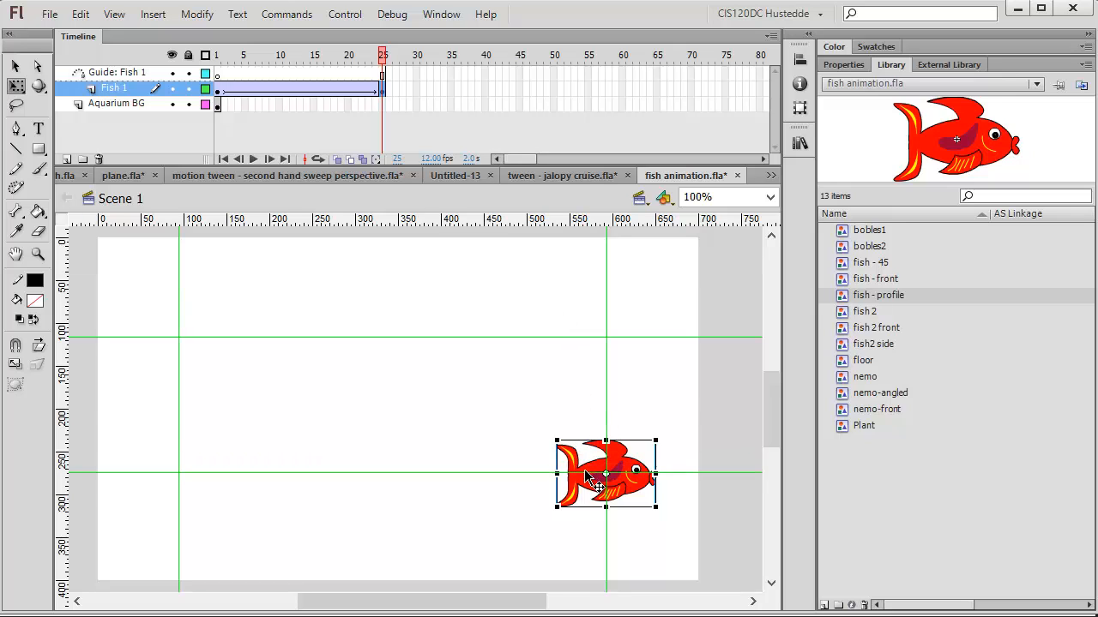
Step: With Fish 1 hidden and locked and Aquarium BG locked, draw a straight line on the Guide: Fish 1 layer between the two fish-centre guide crossings
left_click(17, 148)
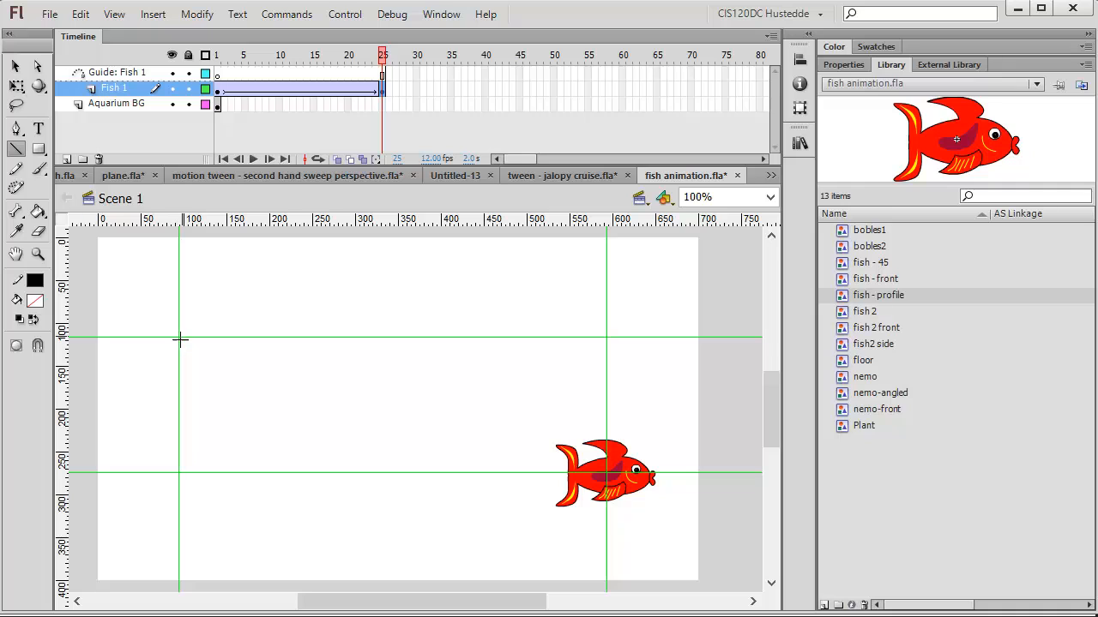
left_click(218, 74)
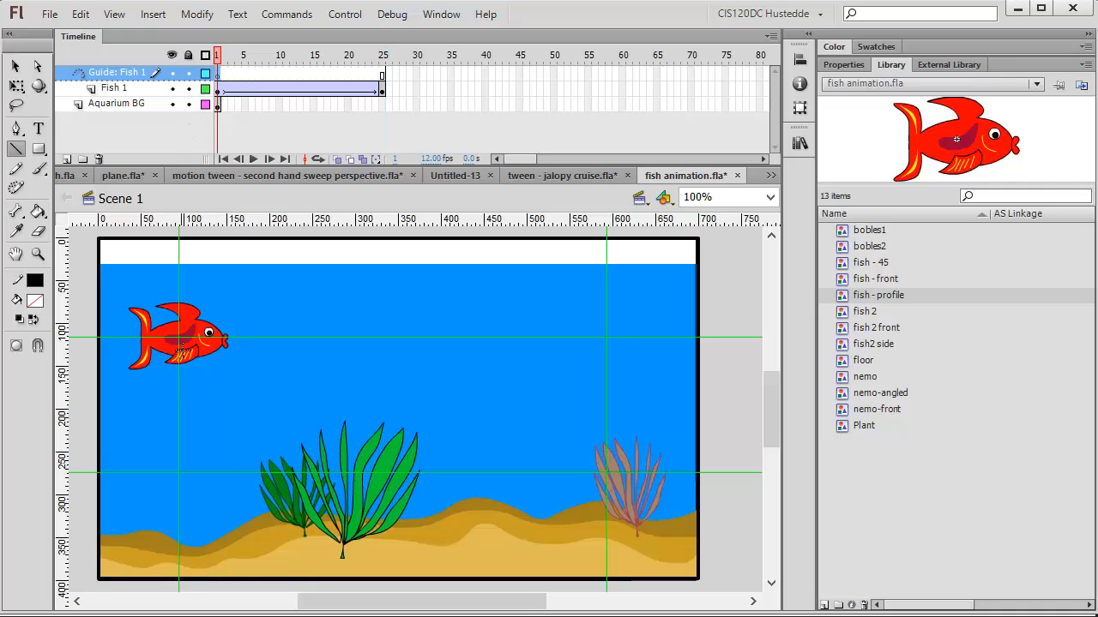
left_click(173, 89)
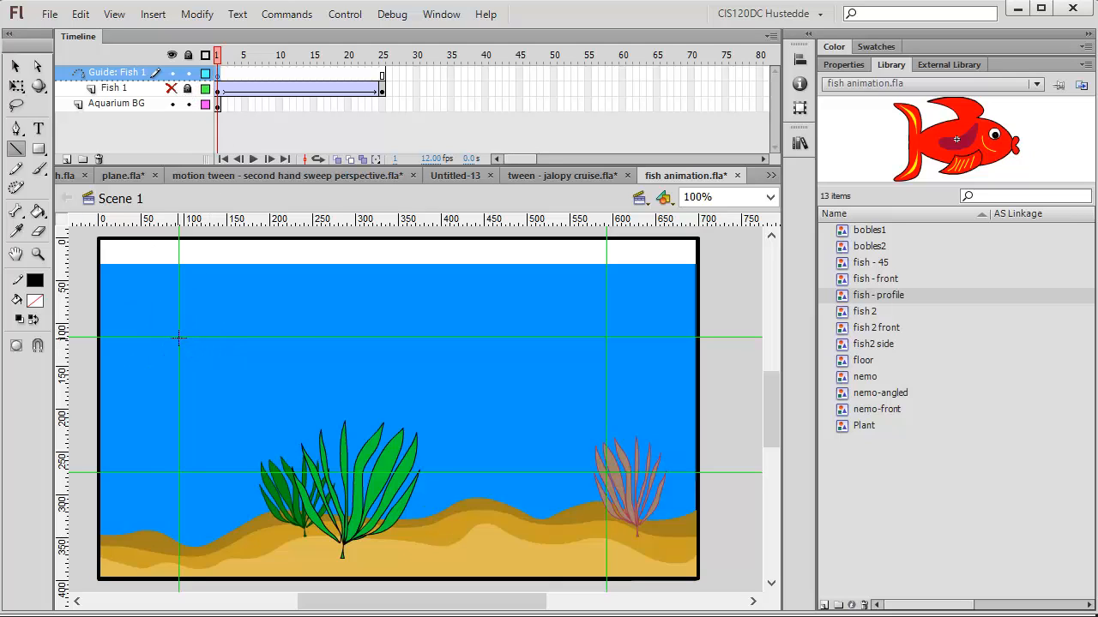
left_click(189, 105)
mouse_move(180, 338)
left_mouse_down()
mouse_move(446, 443)
mouse_move(605, 474)
left_mouse_up()
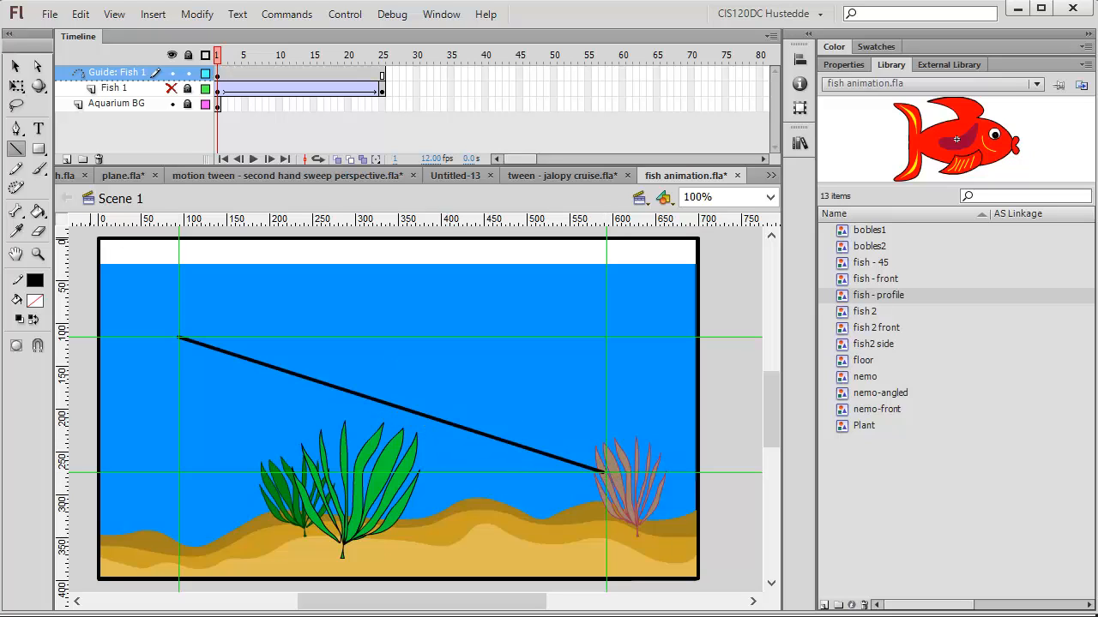
Step: Bend the guide line into a wavy path, arching its first half upward and its second half downward from a middle corner point
left_click(16, 66)
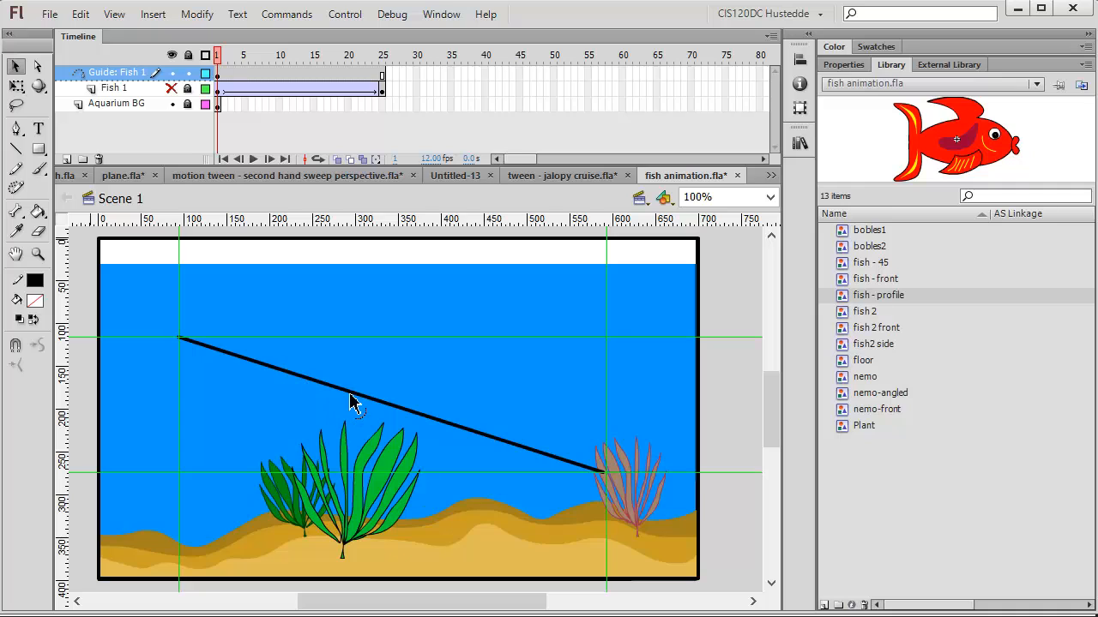
left_click_drag(358, 399, 444, 378)
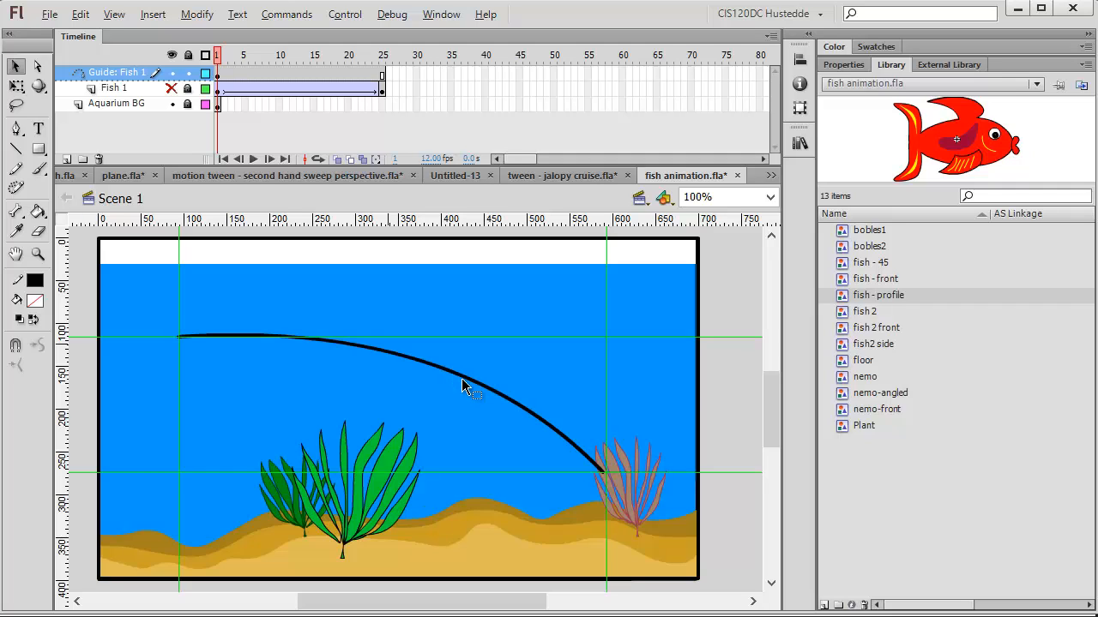
left_click_drag(462, 379, 409, 418)
left_click_drag(494, 426, 482, 471)
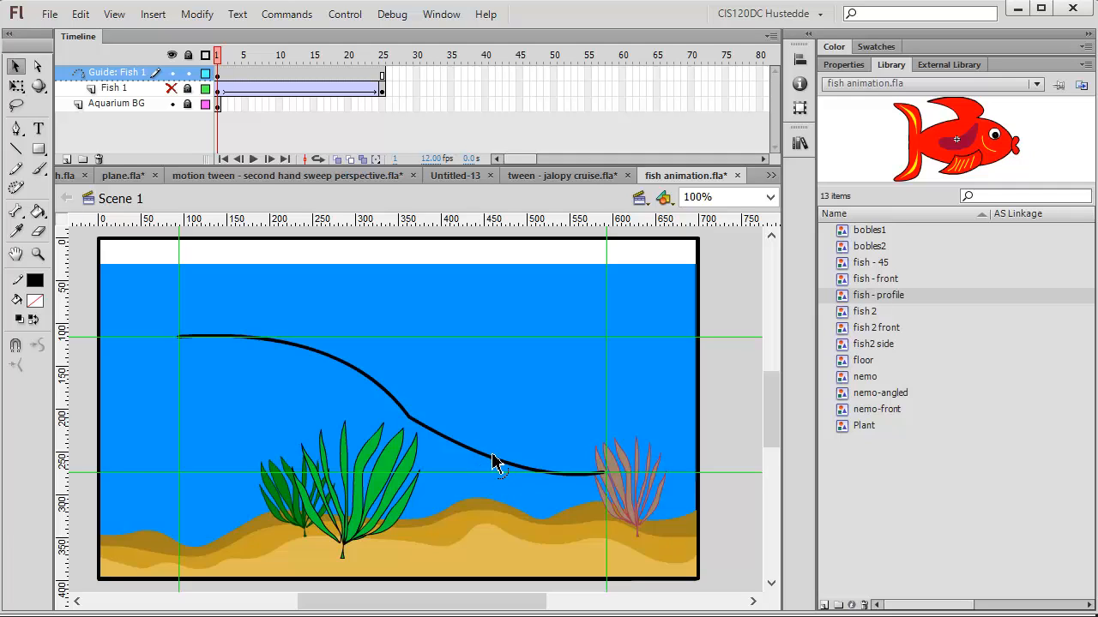
left_click_drag(494, 466, 485, 481)
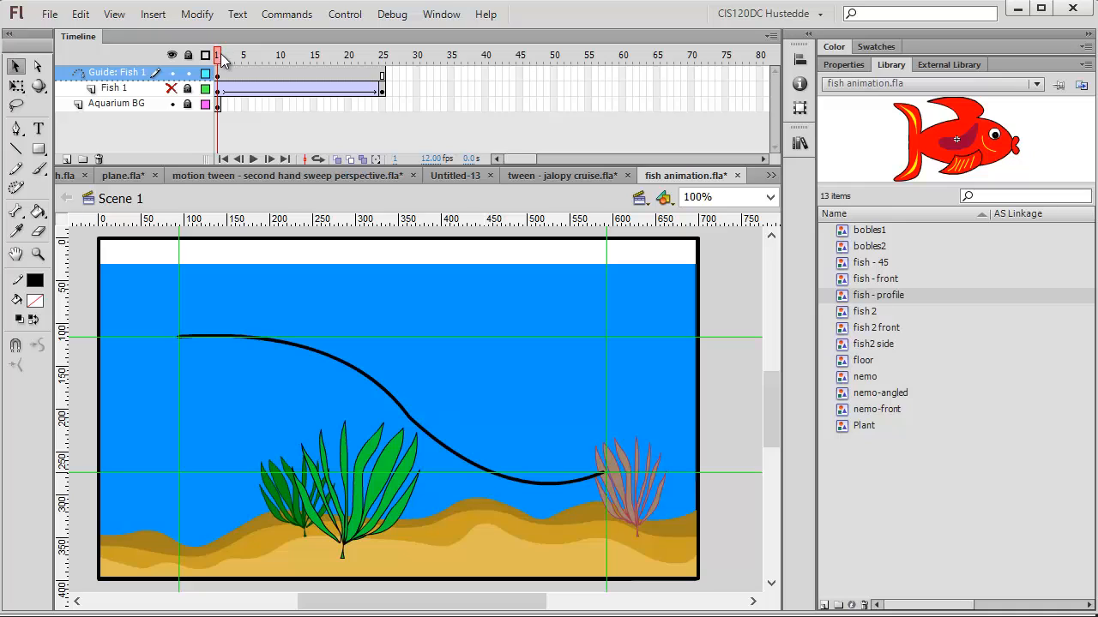
Step: Show the Fish 1 layer again and scrub the playhead through the tween to check the fish's motion along the path
left_click(171, 89)
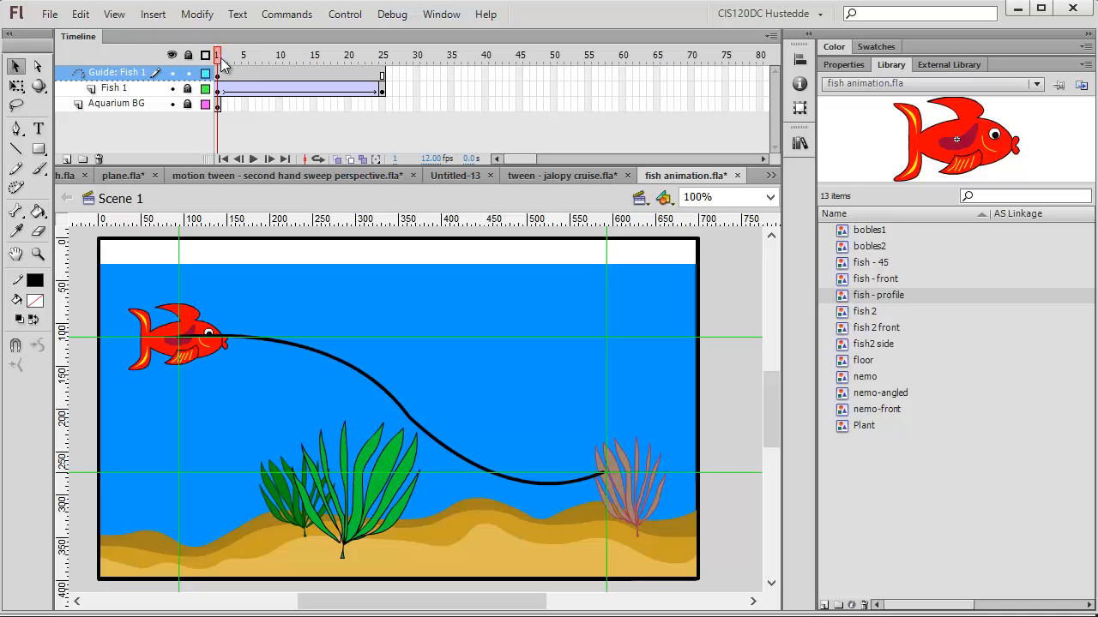
left_click_drag(219, 65, 216, 96)
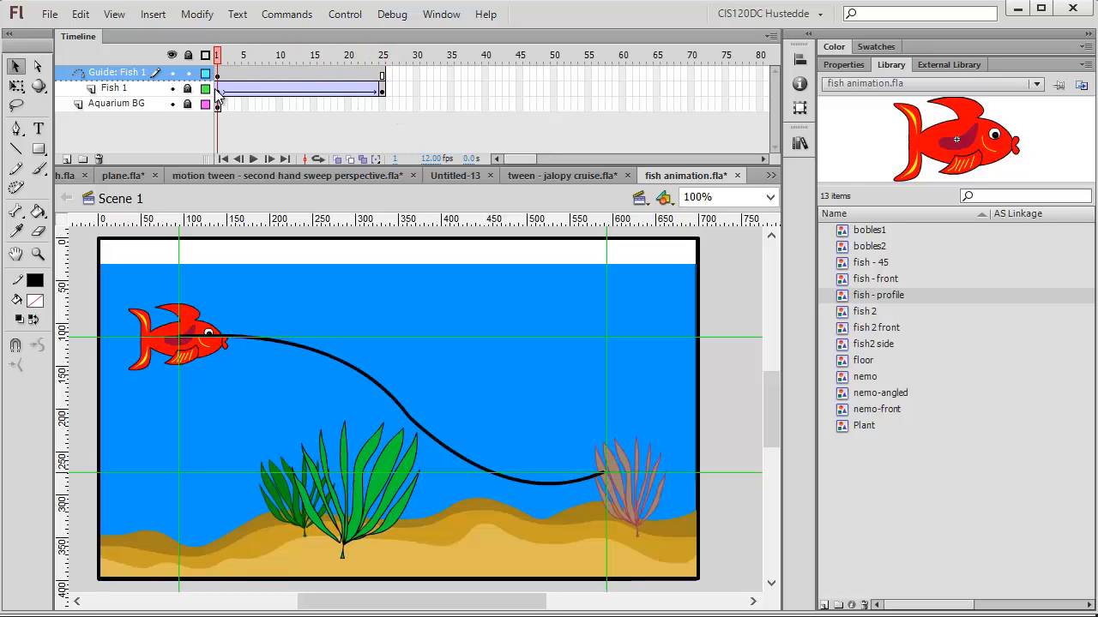
Step: Test the movie in a preview window to watch the fish follow the path, and close the preview
left_click(350, 17)
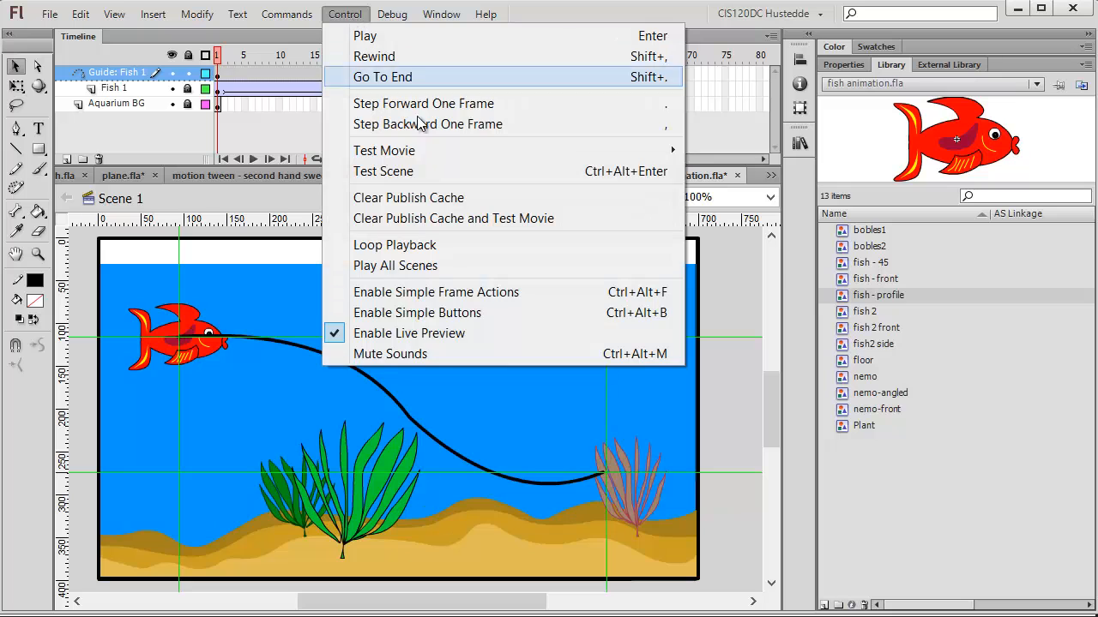
mouse_move(437, 154)
left_click(795, 152)
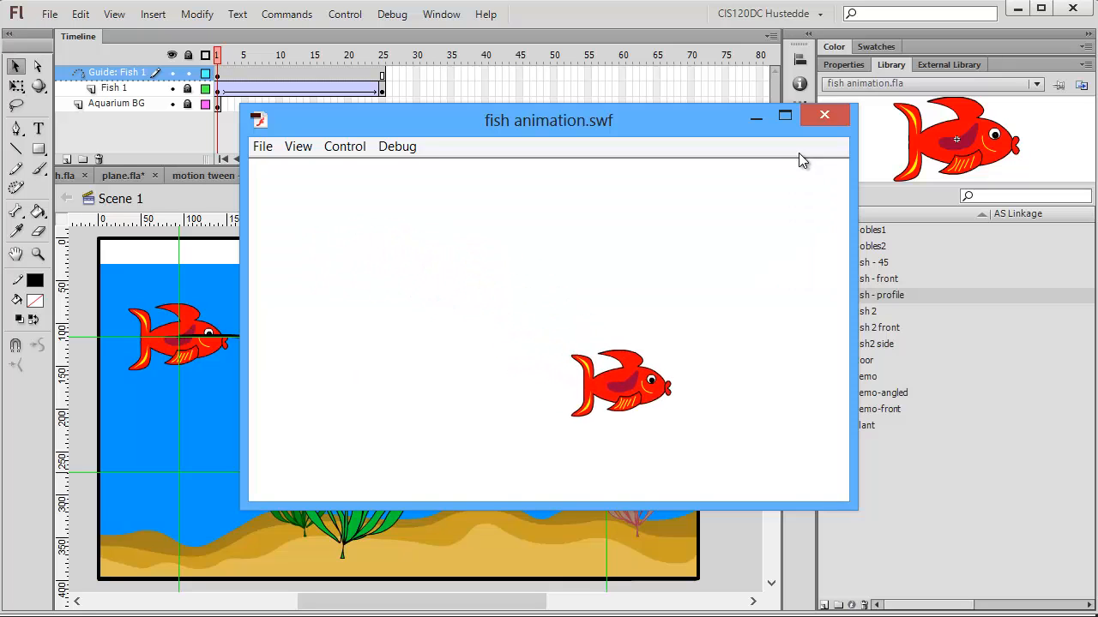
left_click(826, 117)
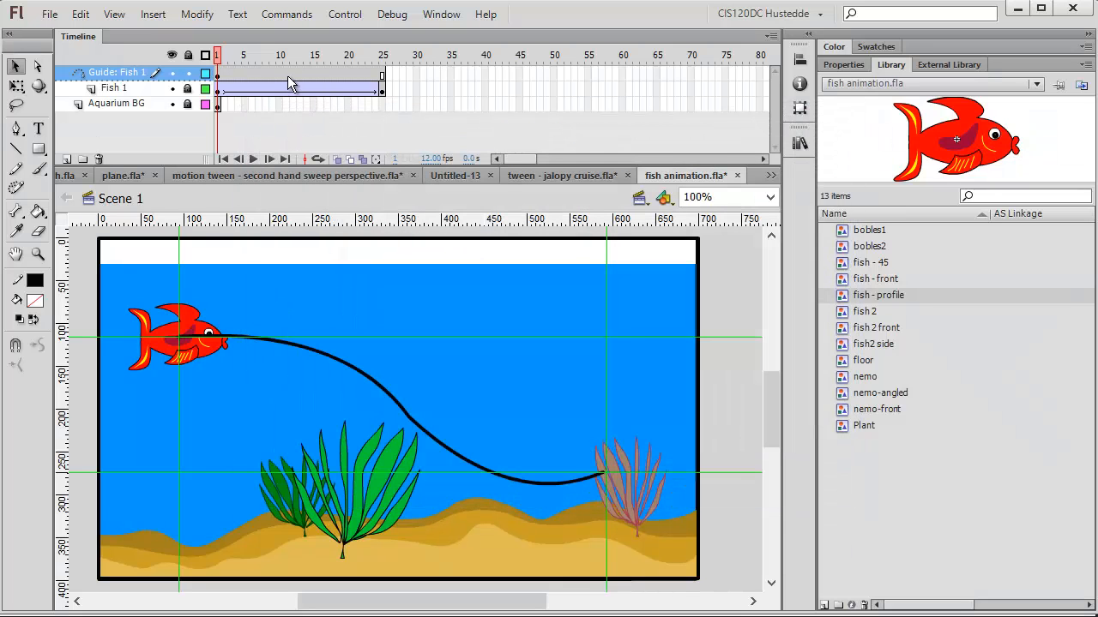
Step: Lengthen the tween by inserting frames across frames 10 to 20 of the Guide: Fish 1 and Fish 1 layers
left_click(280, 73)
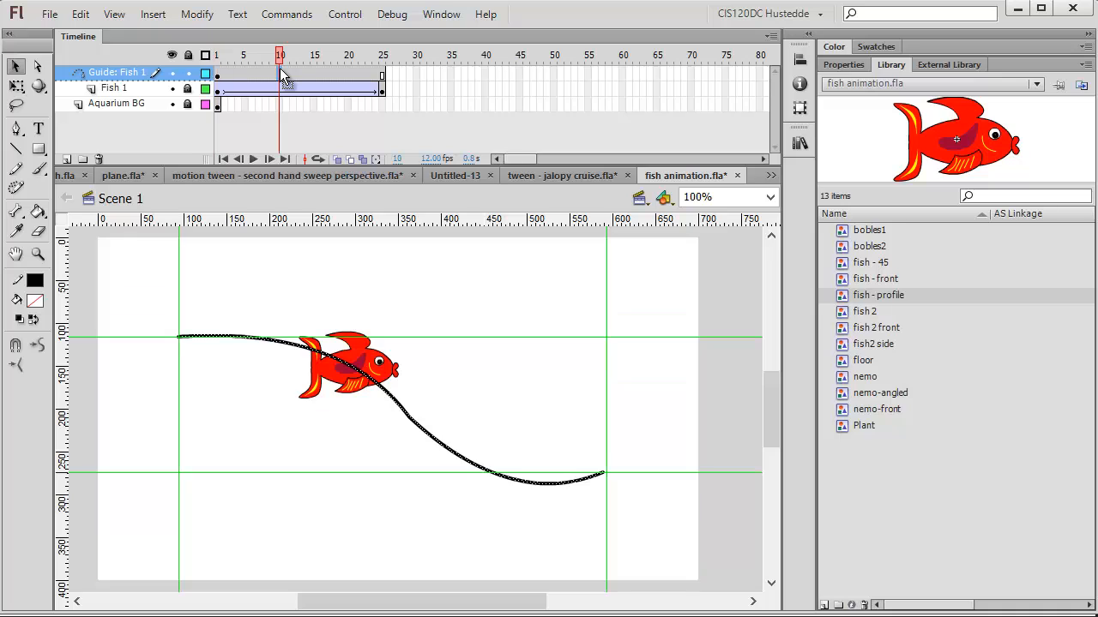
left_click(350, 90, "shift")
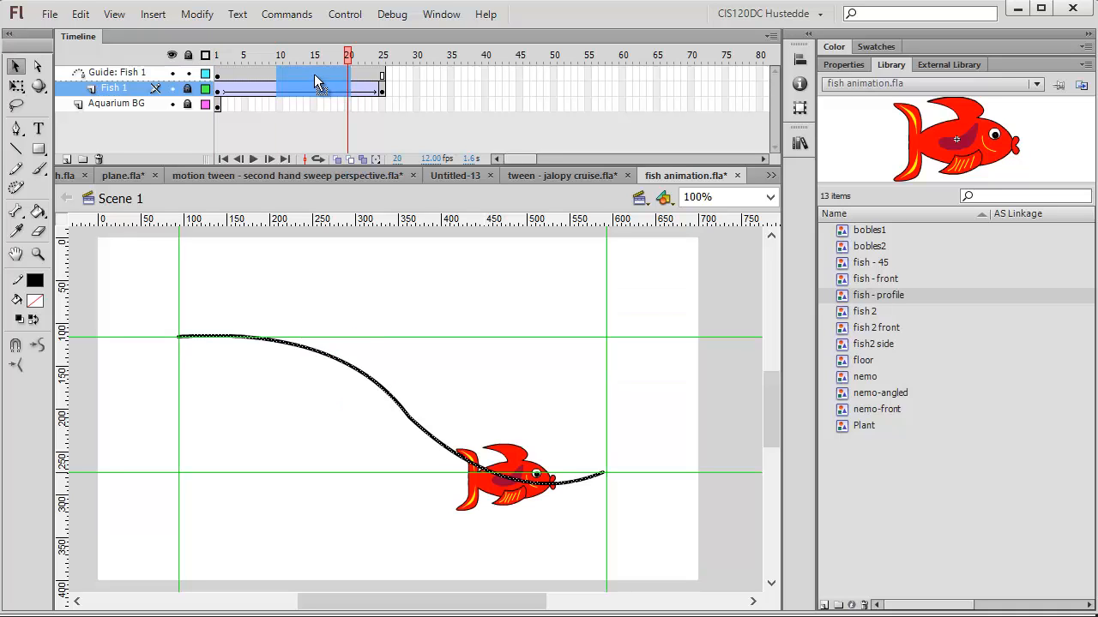
right_click(314, 75)
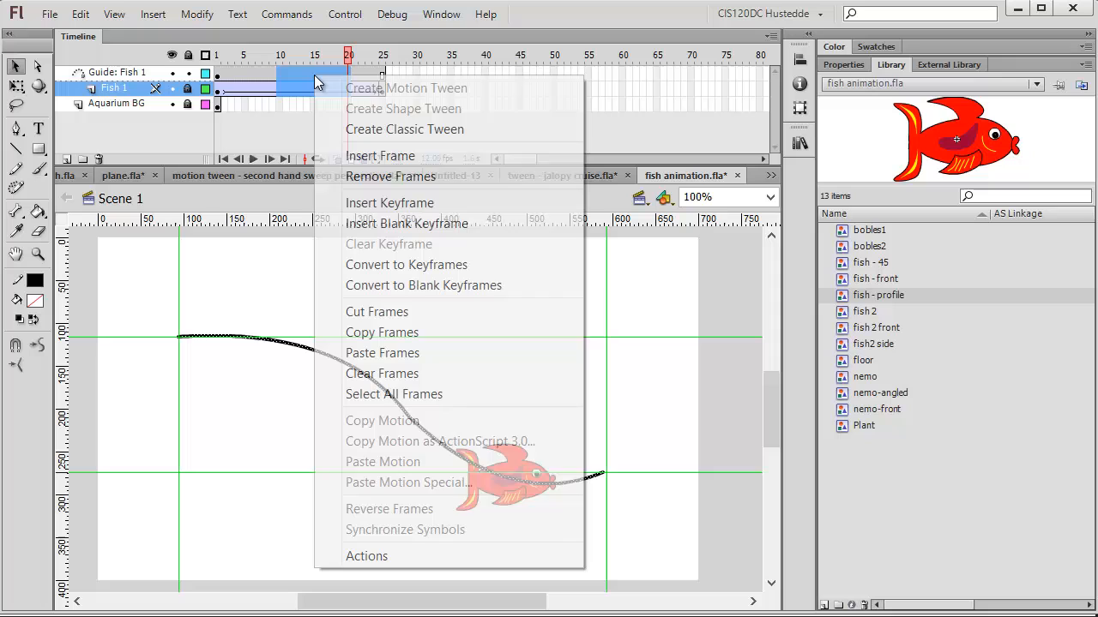
left_click(381, 176)
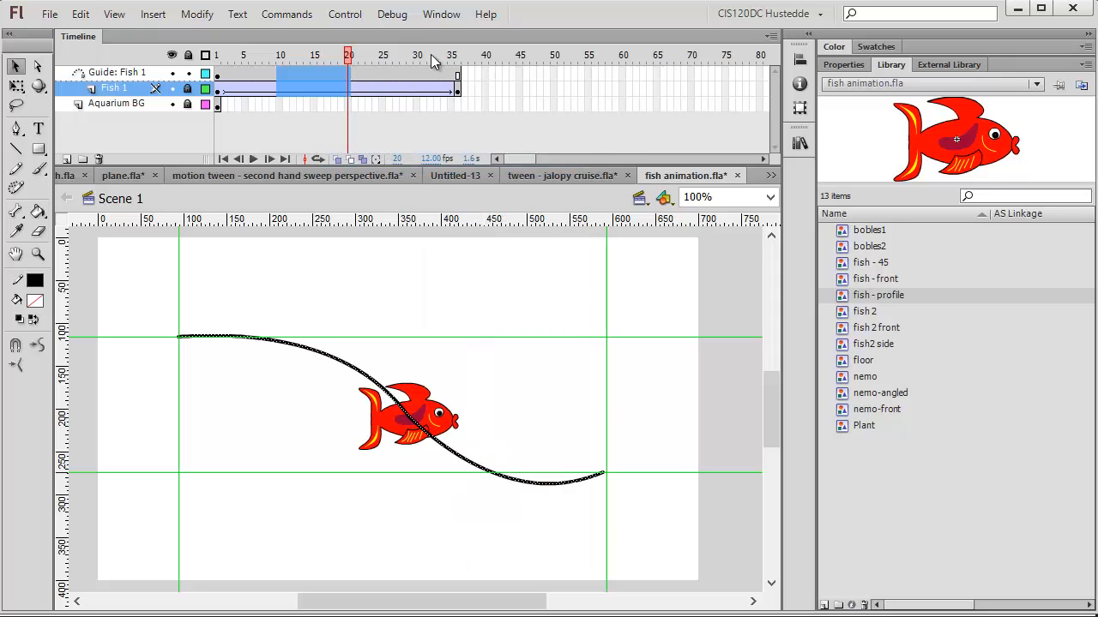
Step: Unlock the Aquarium BG and Fish 1 layers and extend the Aquarium BG layer to frame 36 with an inserted frame
left_click(344, 14)
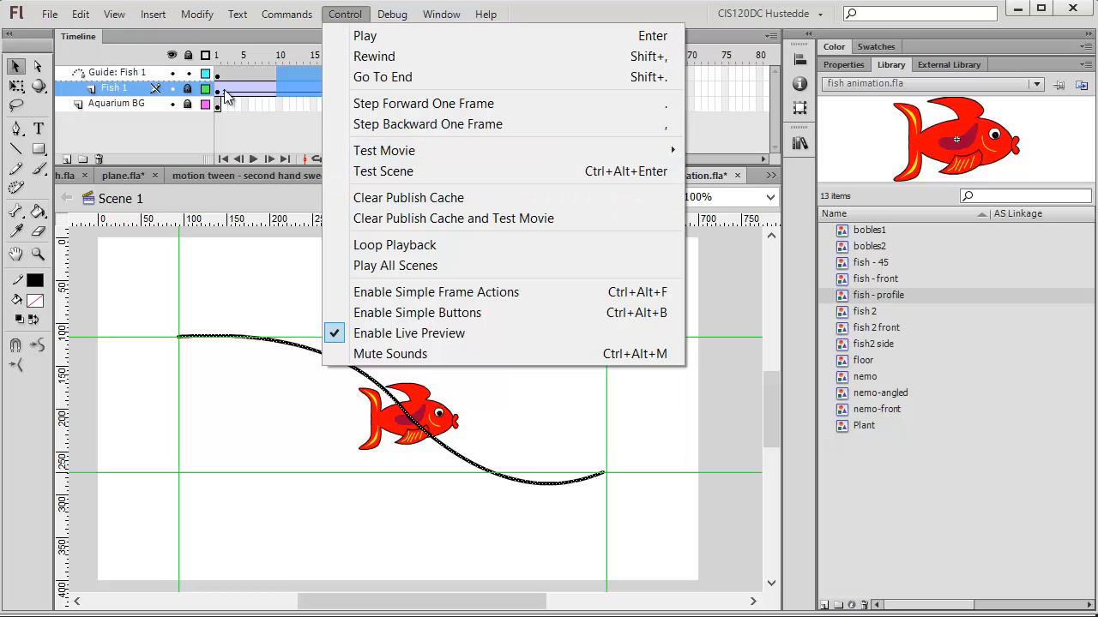
left_click(189, 105)
left_click(188, 88)
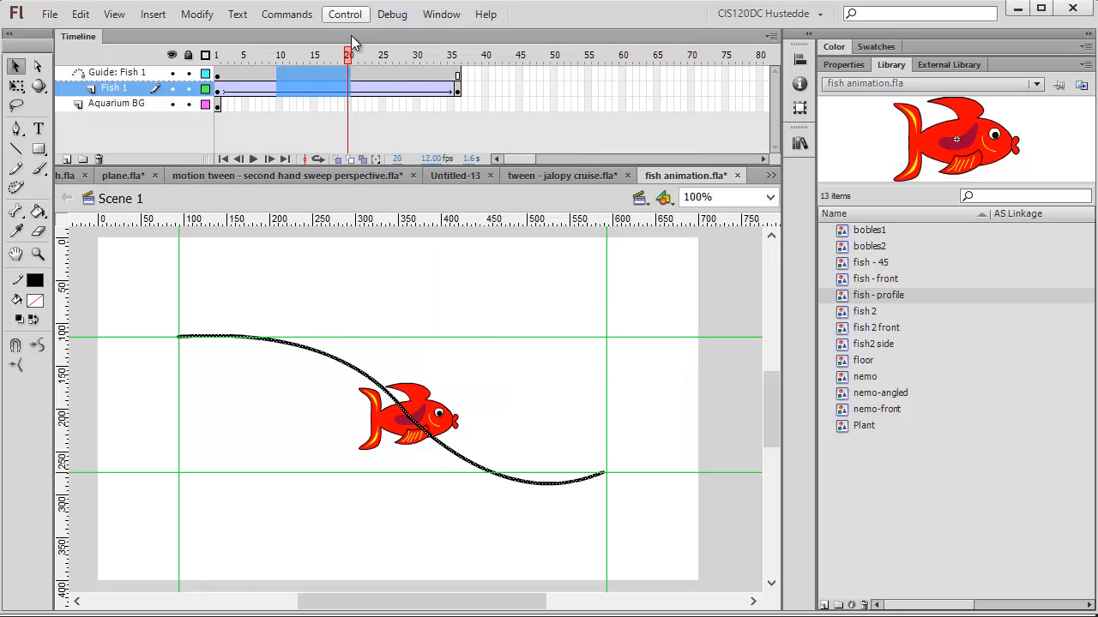
left_click(456, 104)
right_click(456, 104)
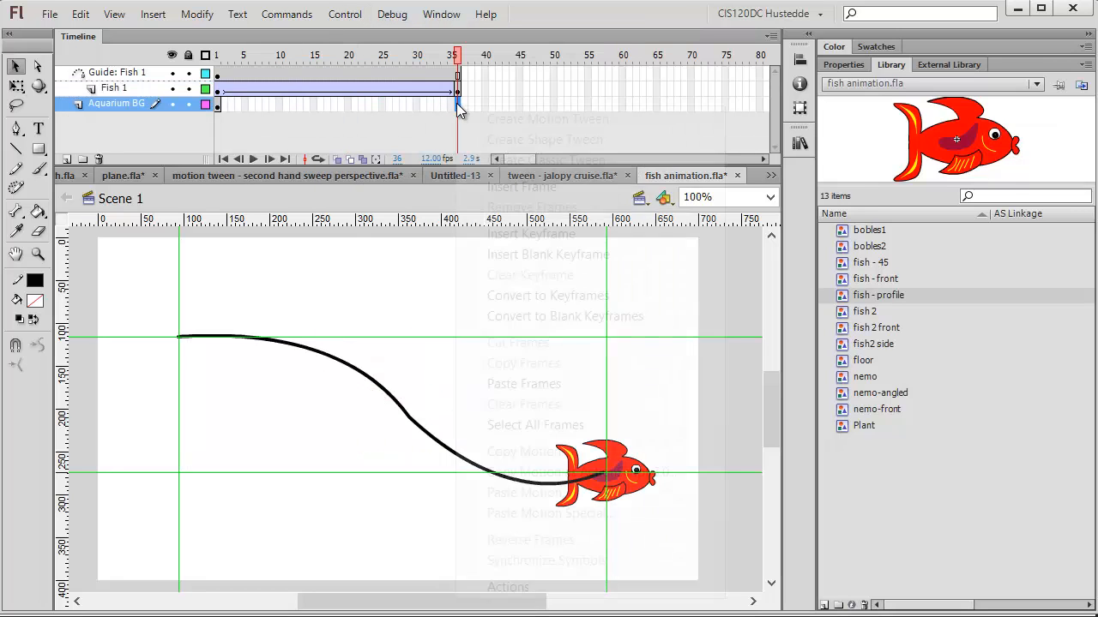
left_click(506, 185)
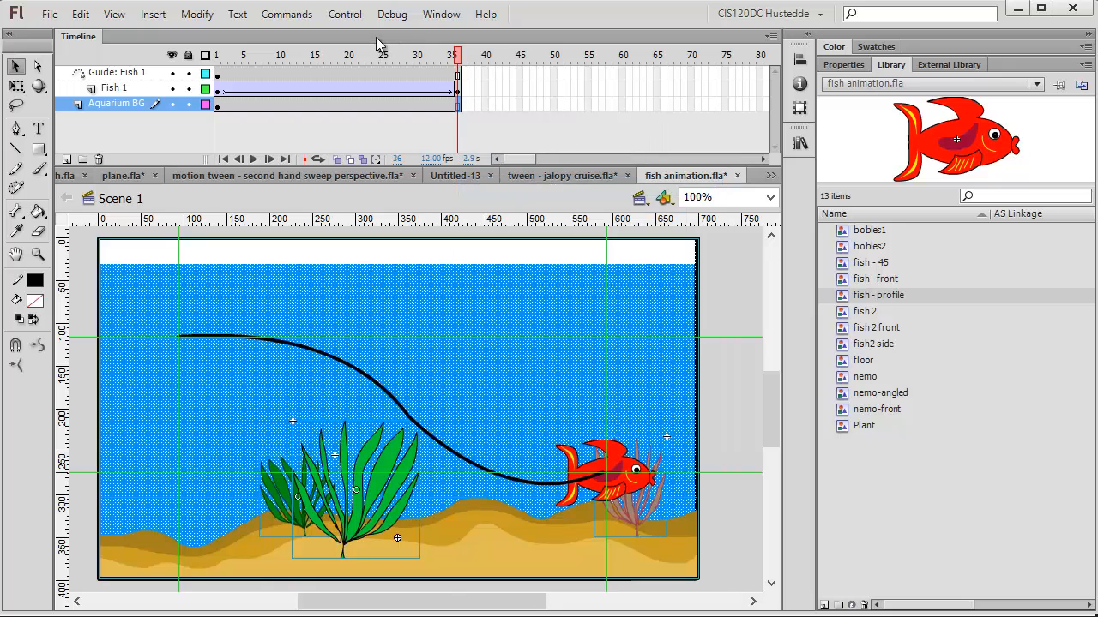
Step: Test the movie to watch the lengthened swim against the aquarium background, and close the preview
left_click(343, 15)
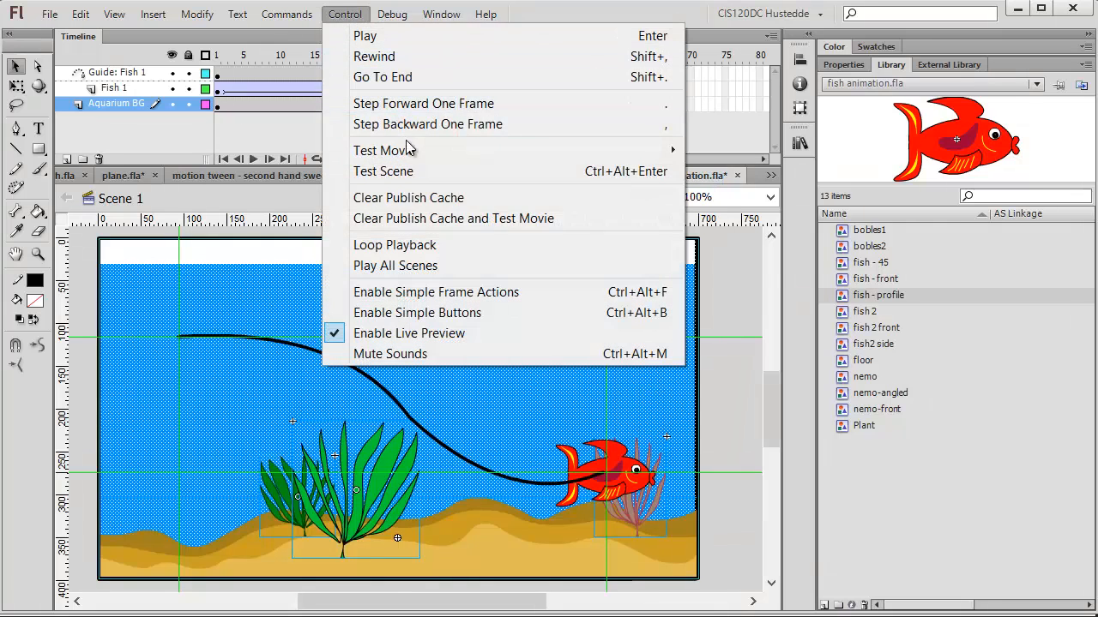
mouse_move(600, 151)
left_click(726, 151)
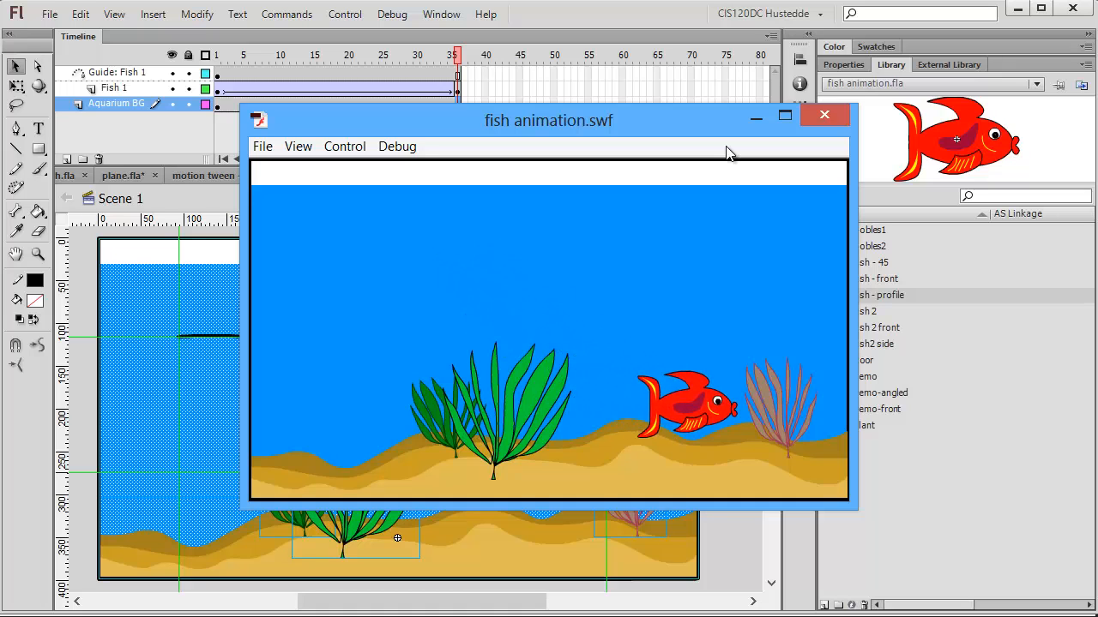
left_click(824, 115)
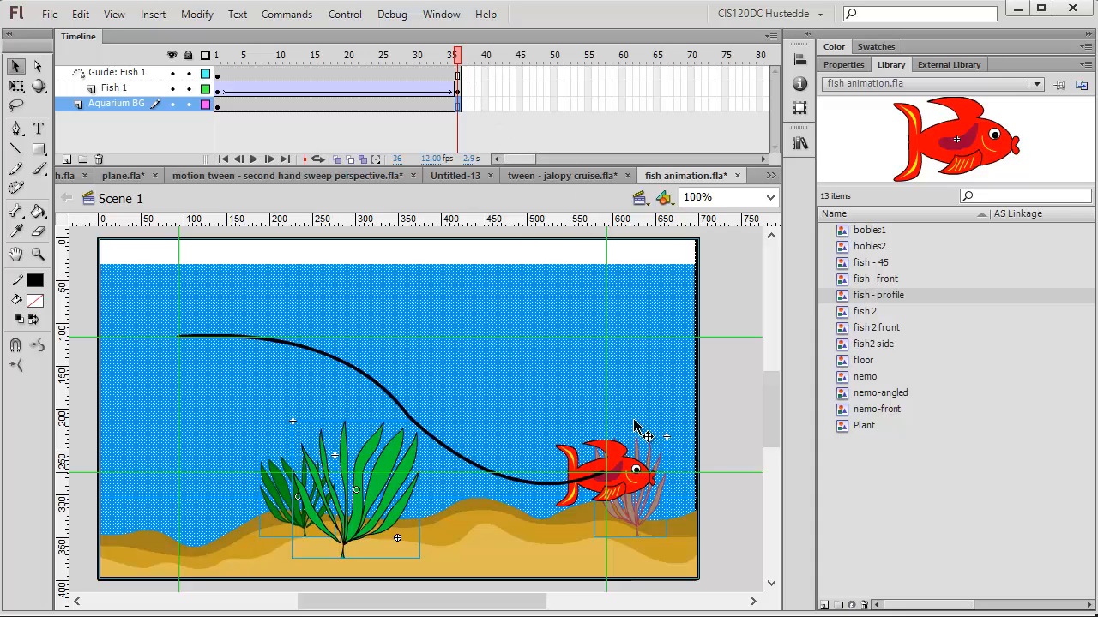
Step: Insert a keyframe at frame 37 of the Fish 1 layer and swap its fish for the fish - 45 symbol
left_click(469, 91)
right_click(467, 91)
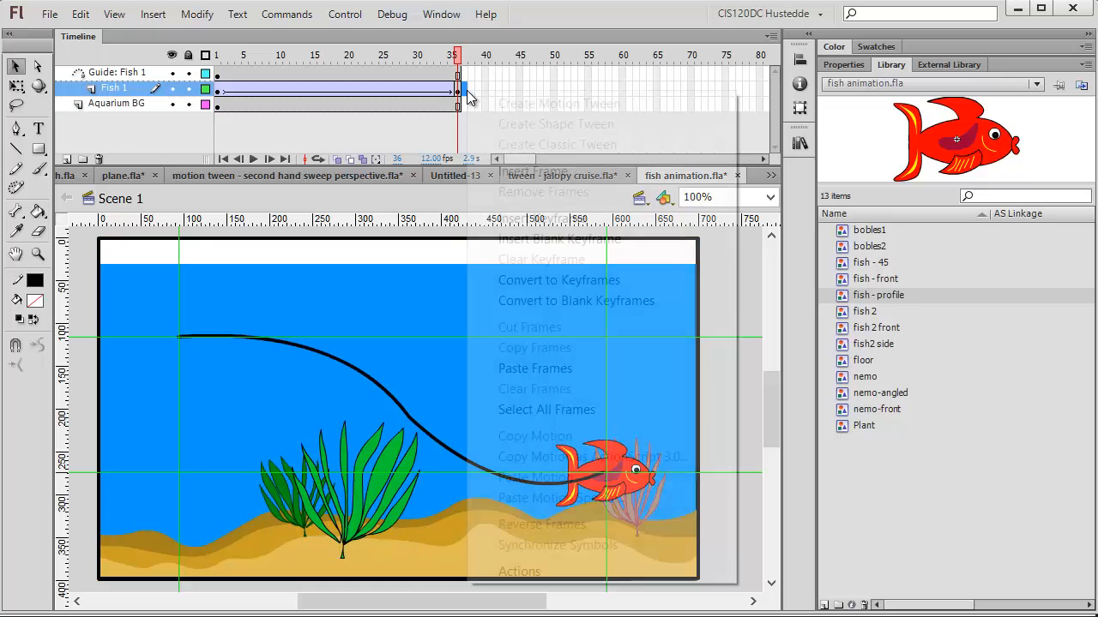
left_click(566, 224)
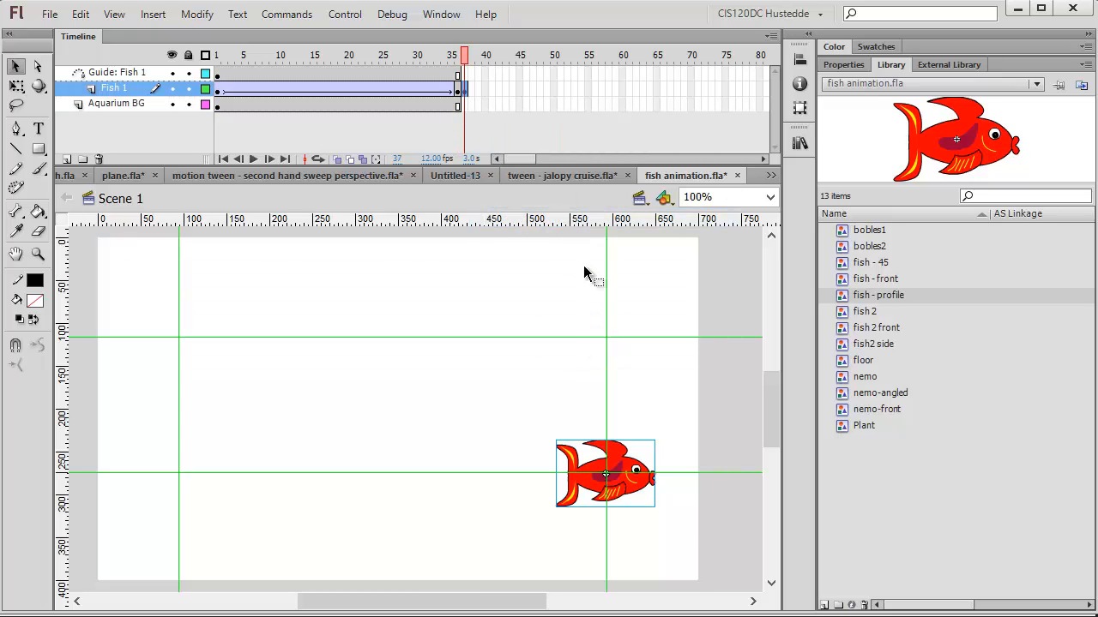
left_click(843, 65)
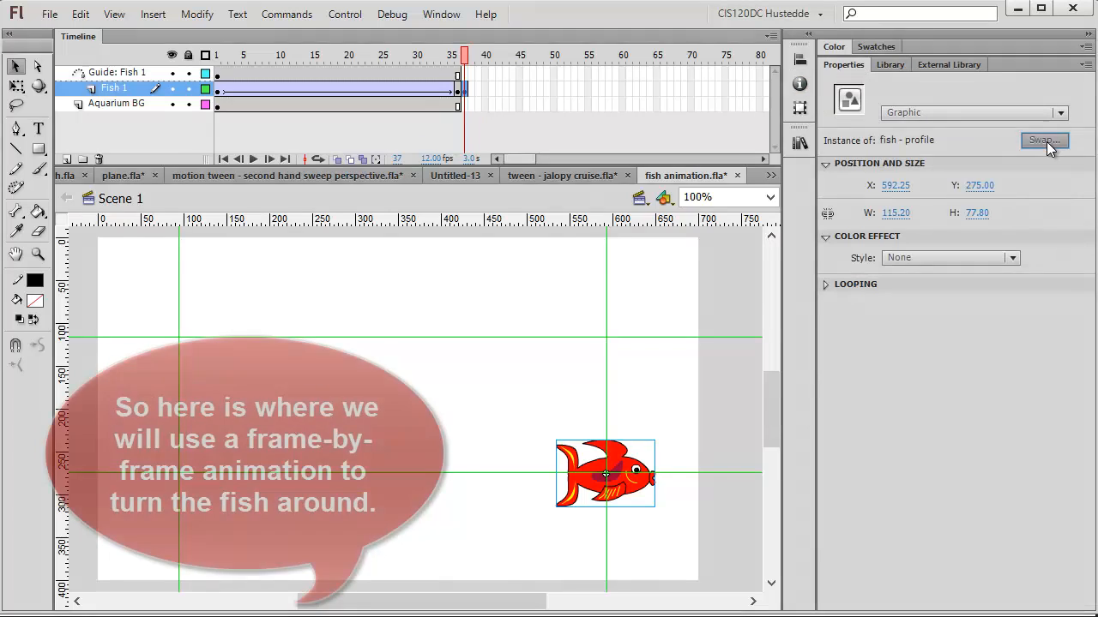
left_click(1045, 140)
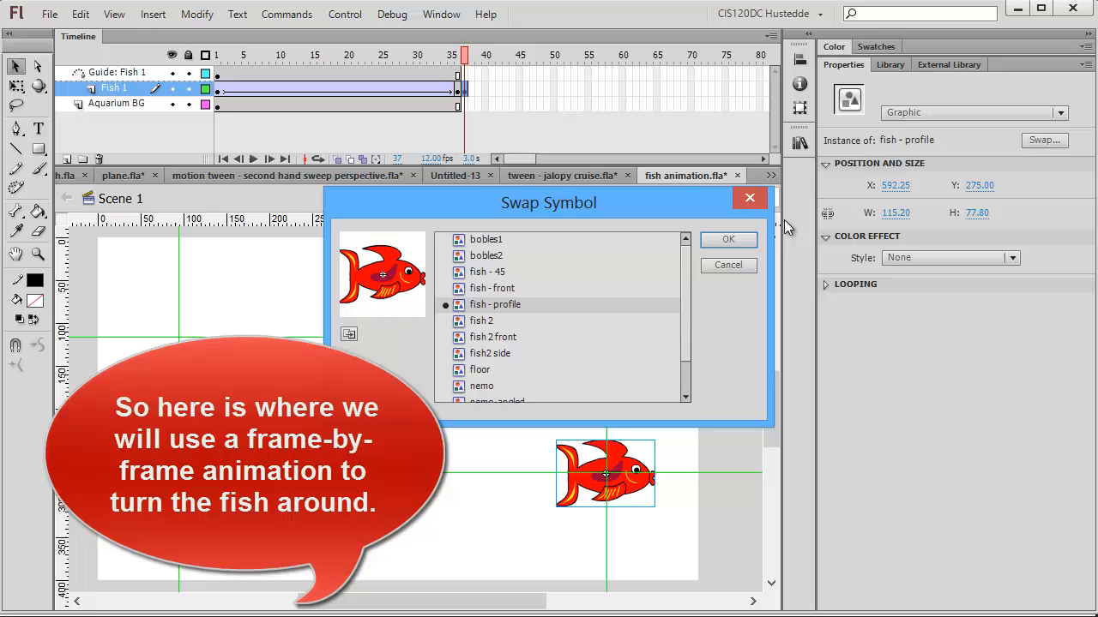
left_click(495, 272)
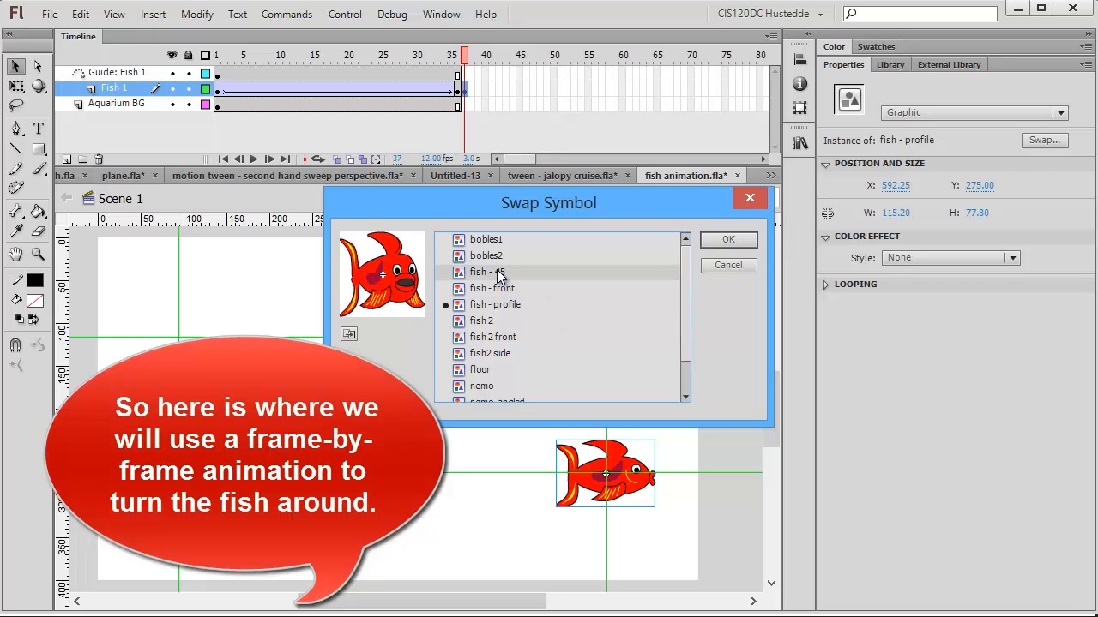
left_click(728, 239)
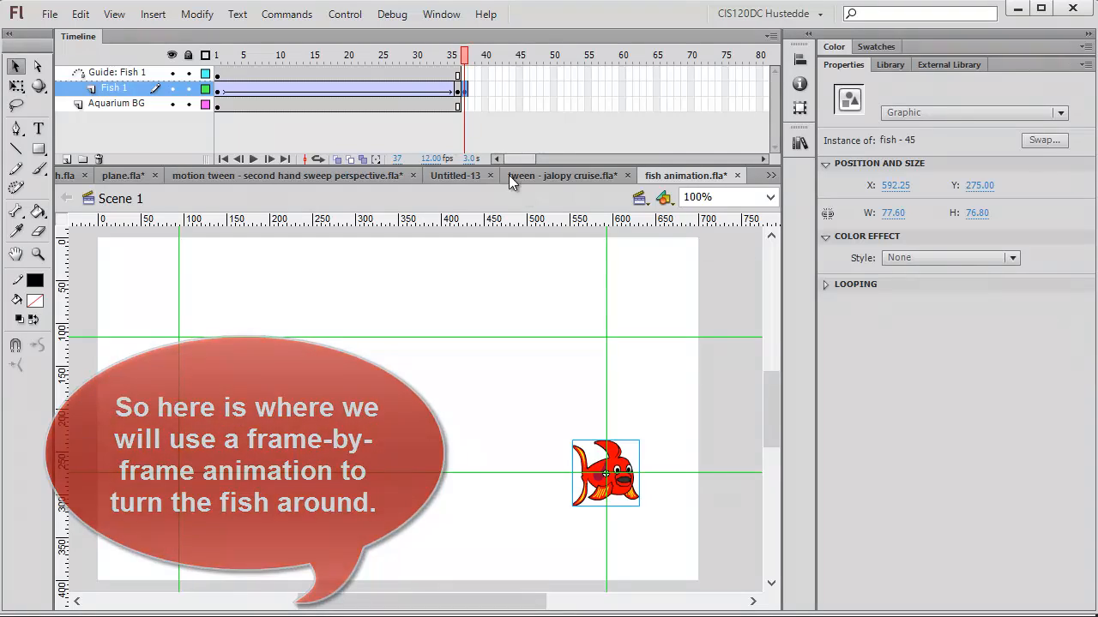
Step: Insert a keyframe at frame 38 of the Fish 1 layer and swap its fish for the fish - front symbol
right_click(473, 90)
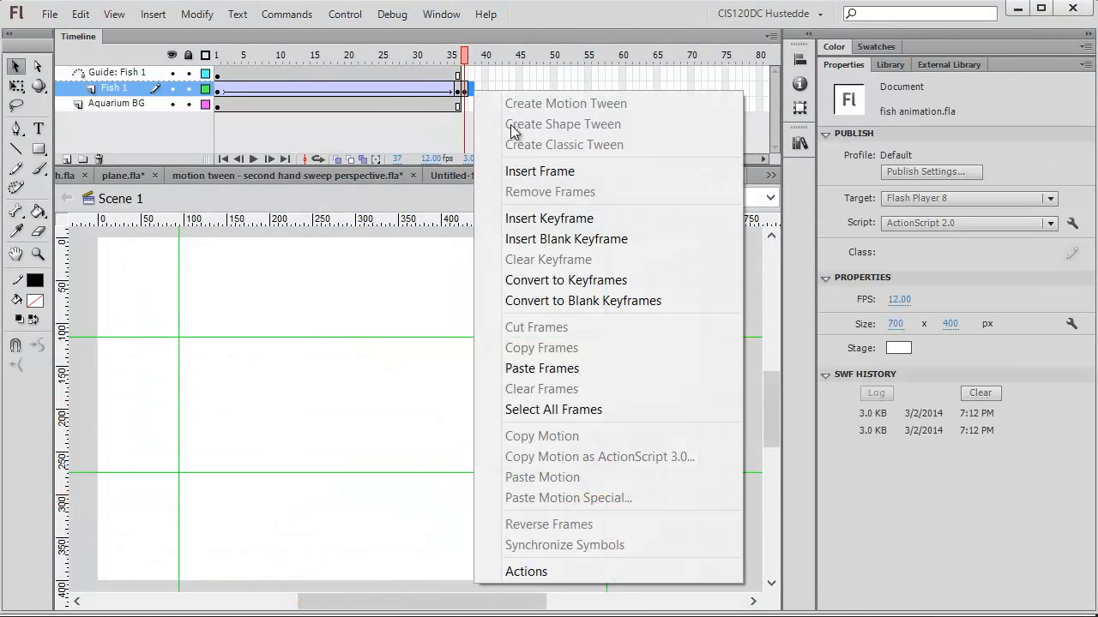
left_click(563, 219)
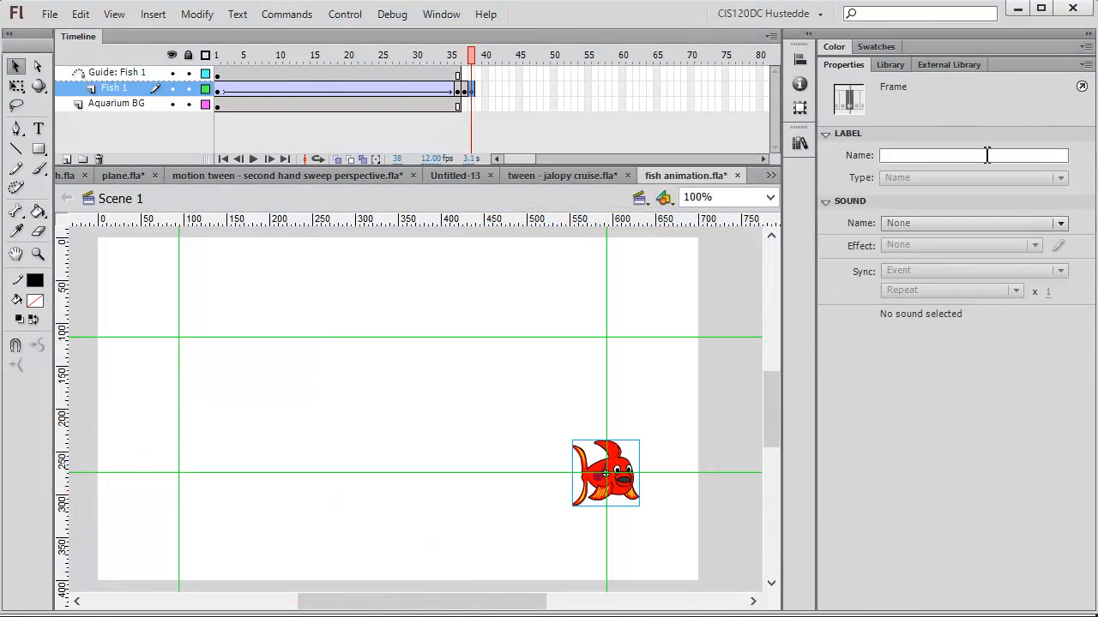
left_click(631, 473)
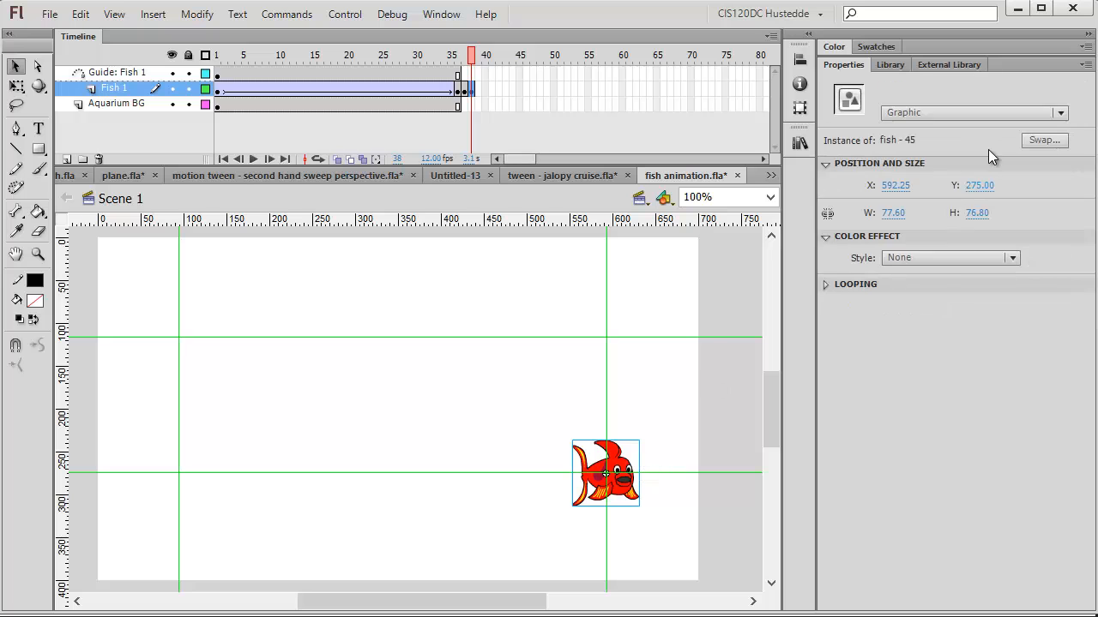
left_click(1042, 140)
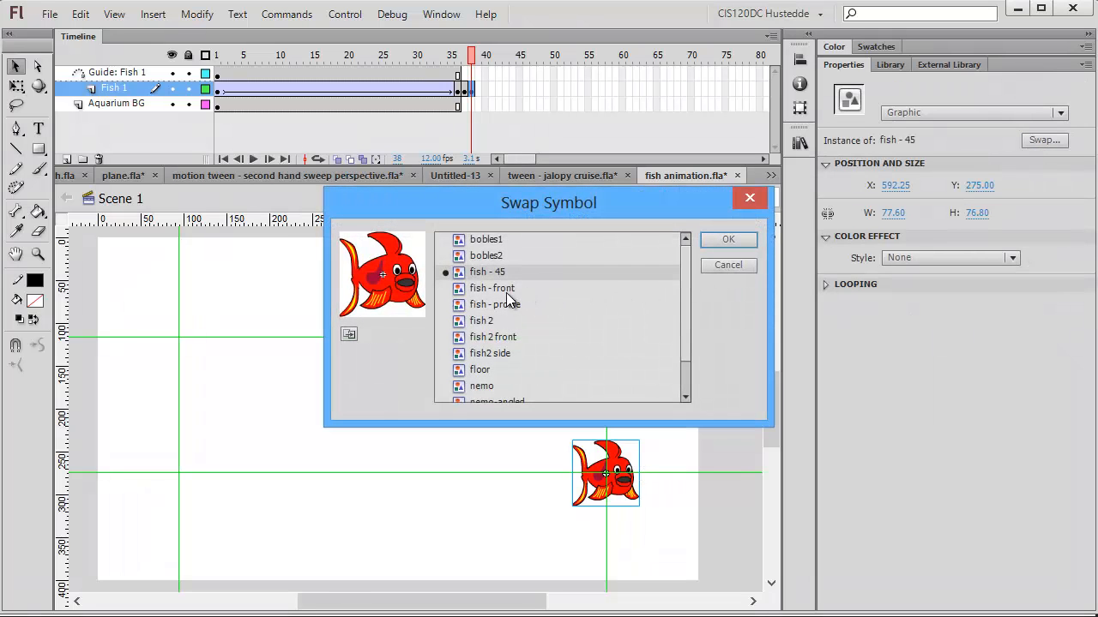
left_click(508, 293)
left_click(725, 241)
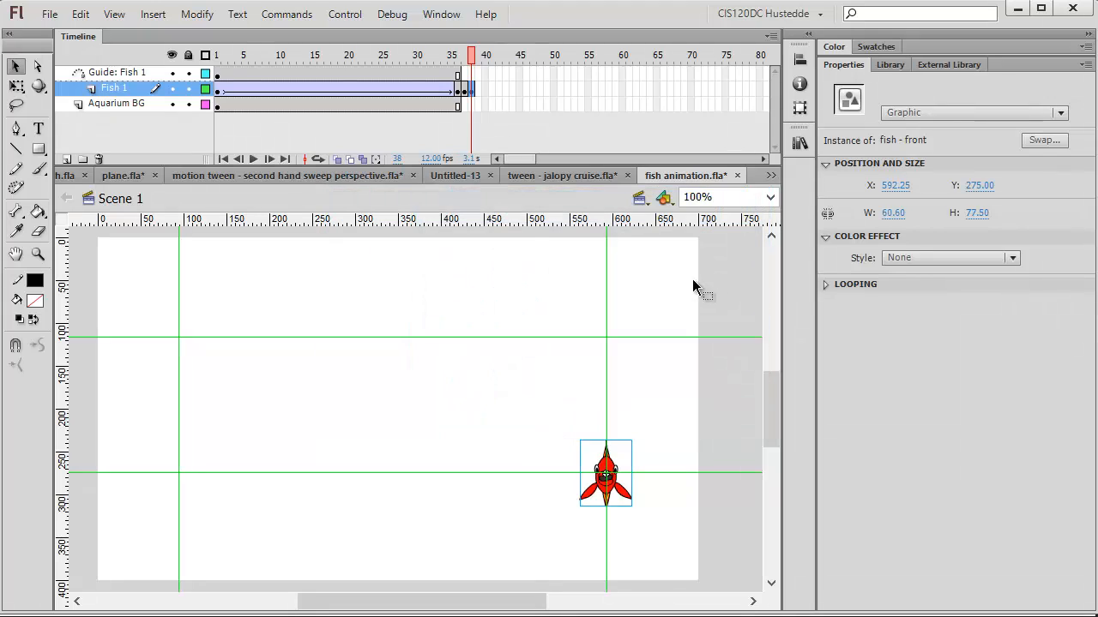
Step: Insert a keyframe at frame 41 of the Fish 1 layer and swap its fish for the fish - 45 symbol
left_click(493, 90)
right_click(493, 90)
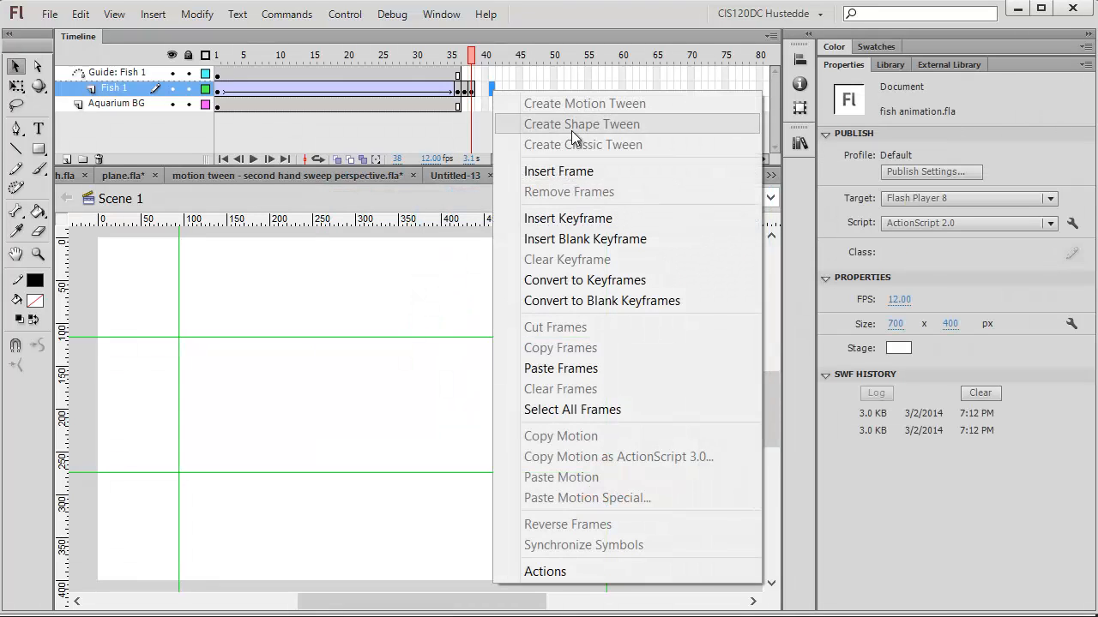
left_click(611, 221)
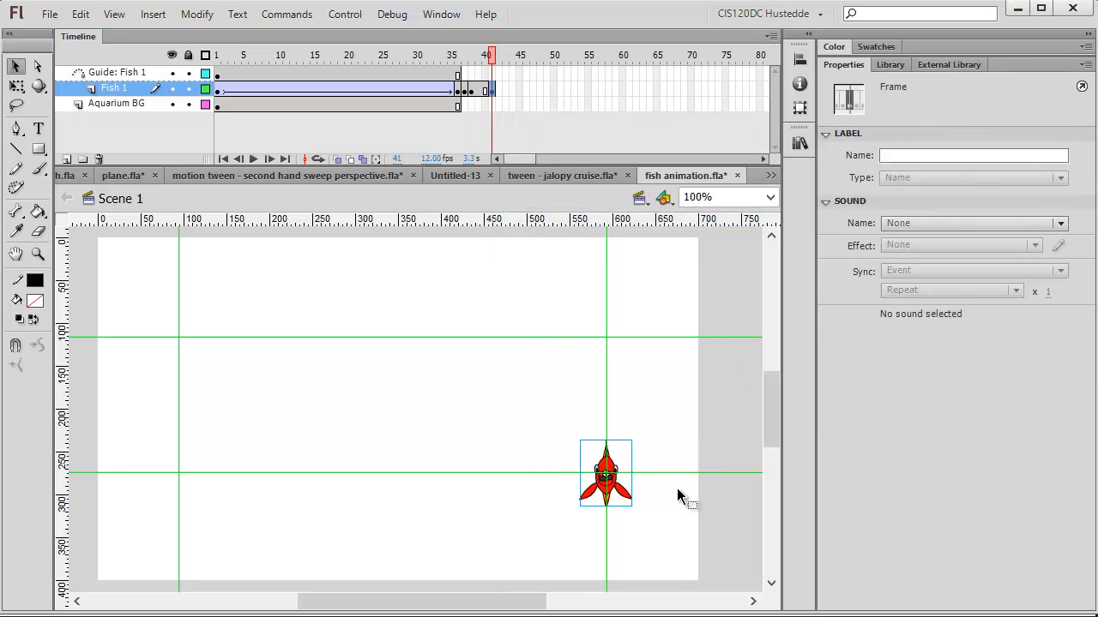
left_click(629, 497)
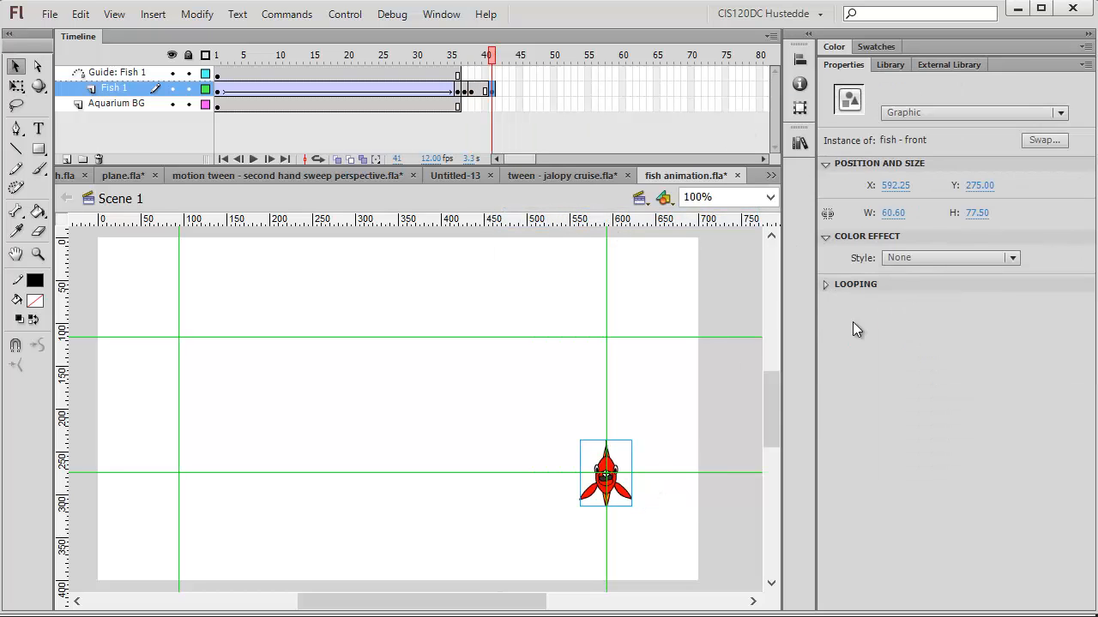
left_click(1037, 142)
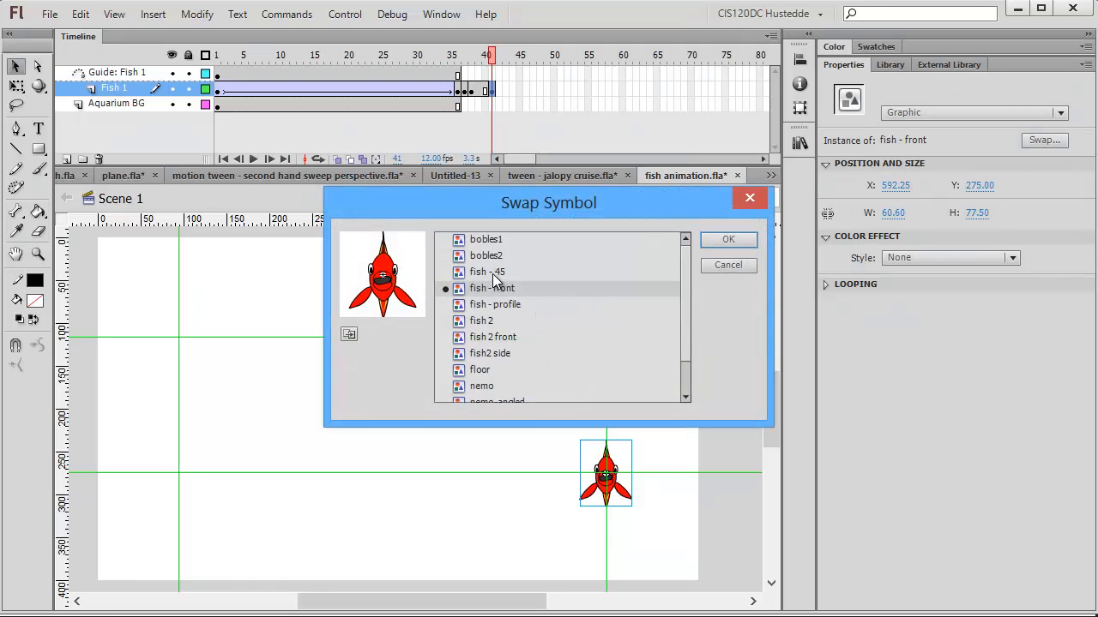
left_click(495, 274)
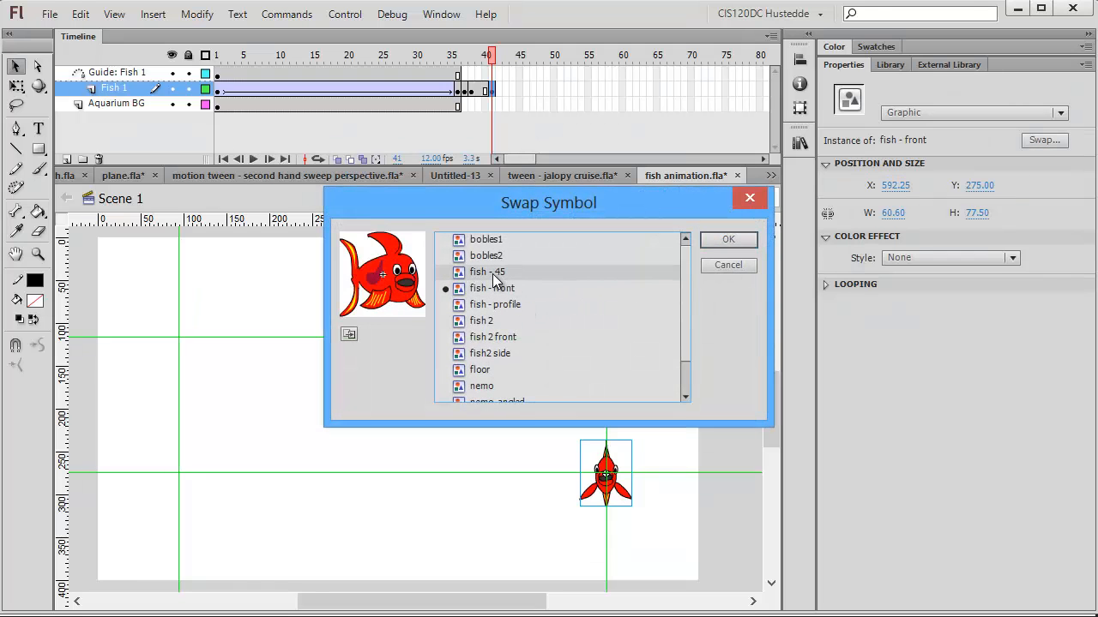
left_click(728, 240)
Step: Flip the angled fish at frame 41 horizontally so it faces left
left_click(197, 16)
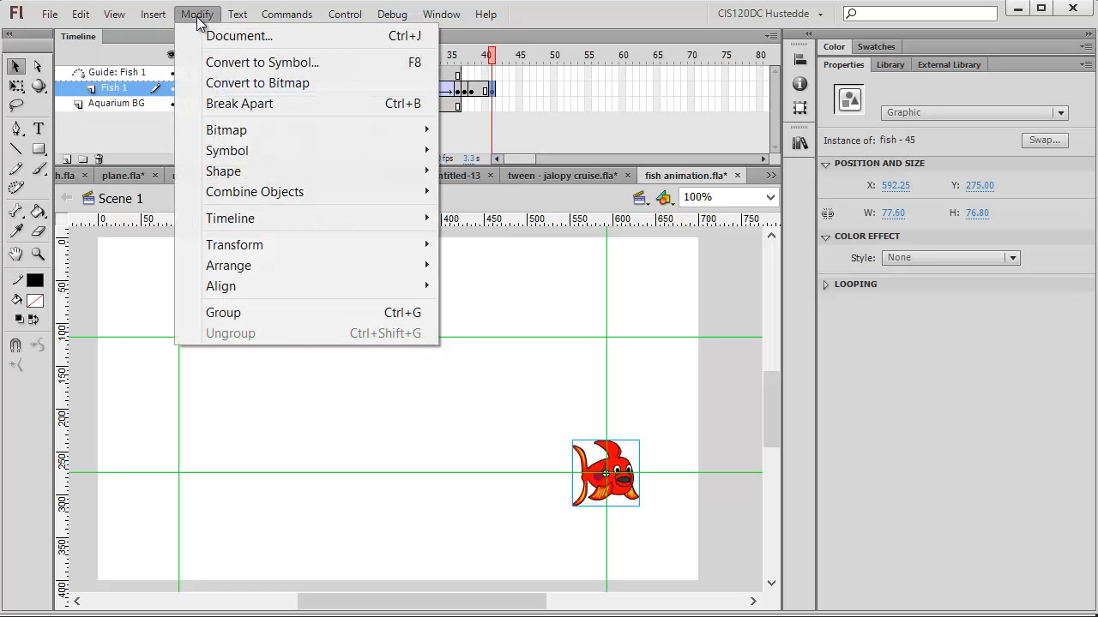
mouse_move(267, 137)
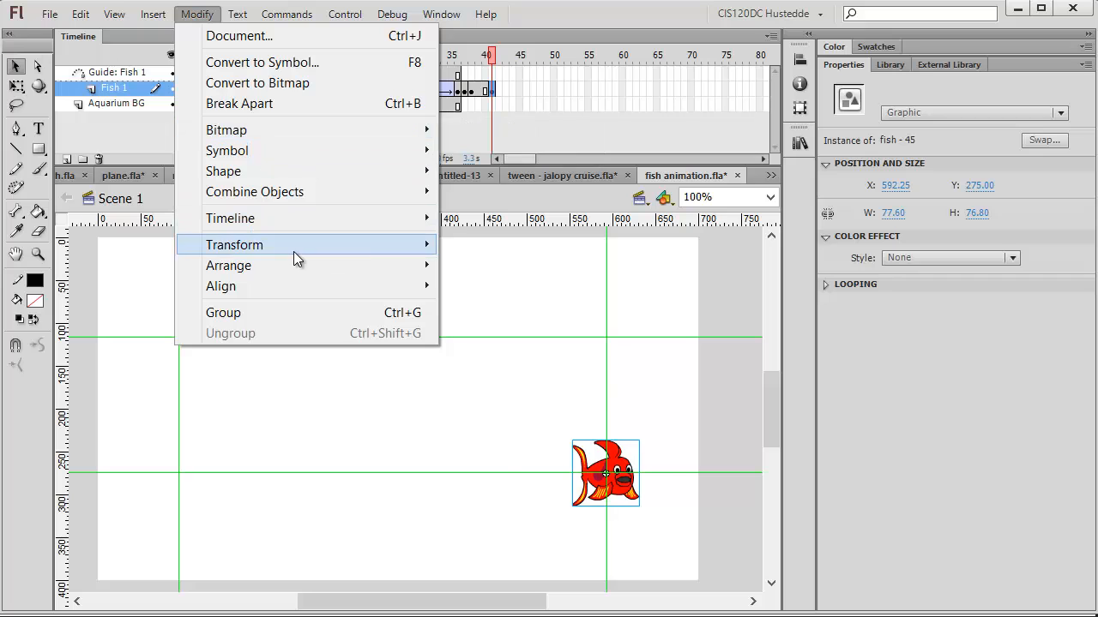
mouse_move(293, 248)
left_click(553, 444)
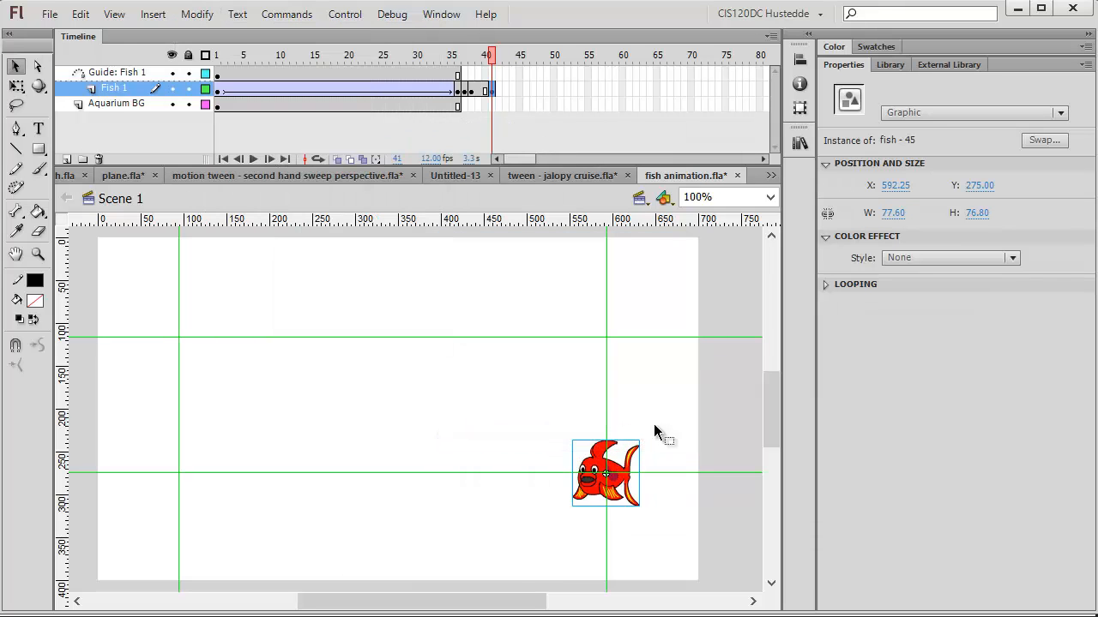
Step: Insert a keyframe at frame 44 of the Fish 1 layer and swap its fish for the fish - profile symbol
left_click(506, 90)
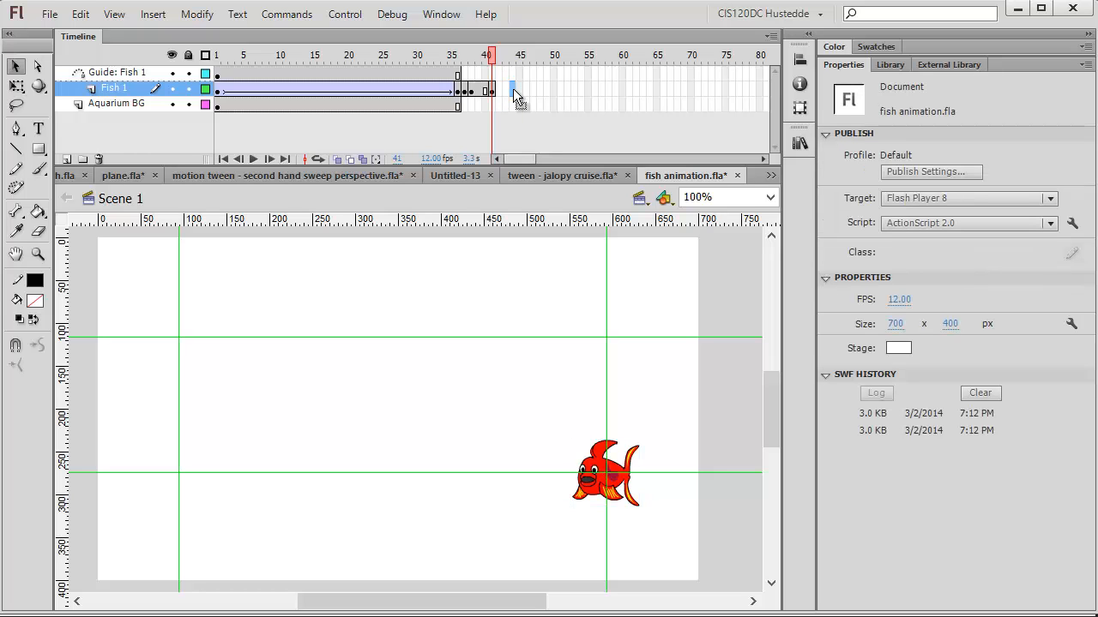
right_click(513, 89)
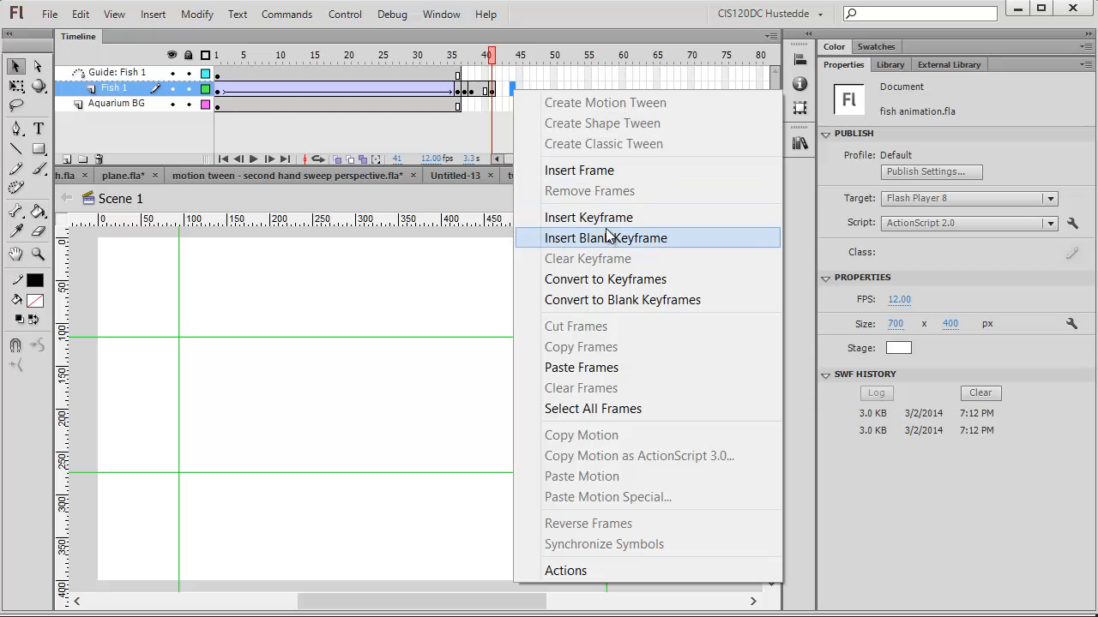
left_click(605, 220)
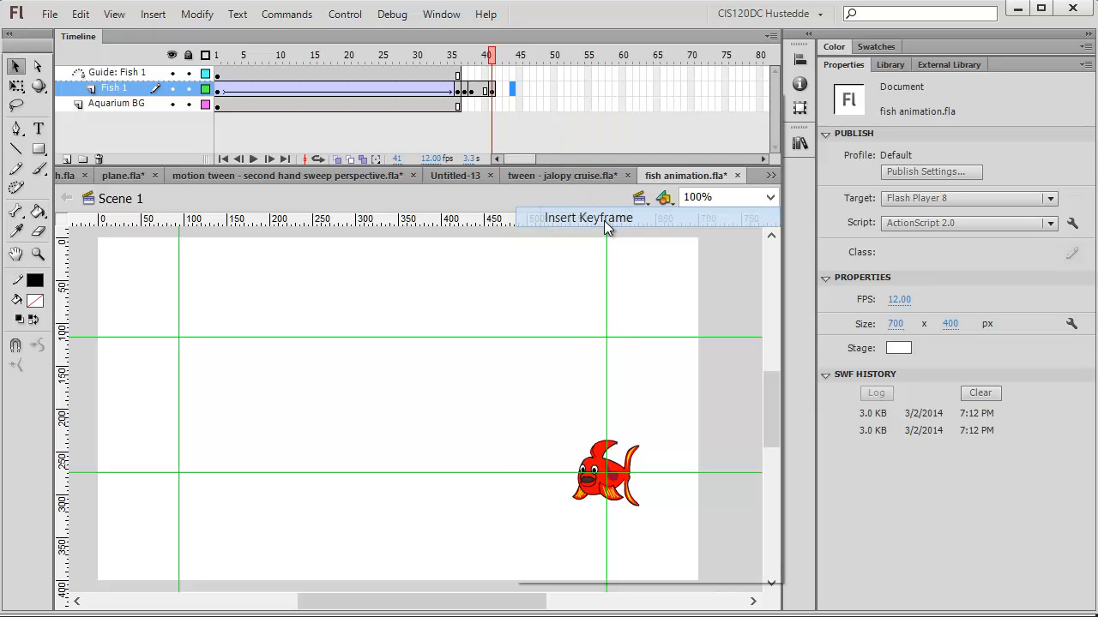
left_click(630, 475)
left_click(1045, 140)
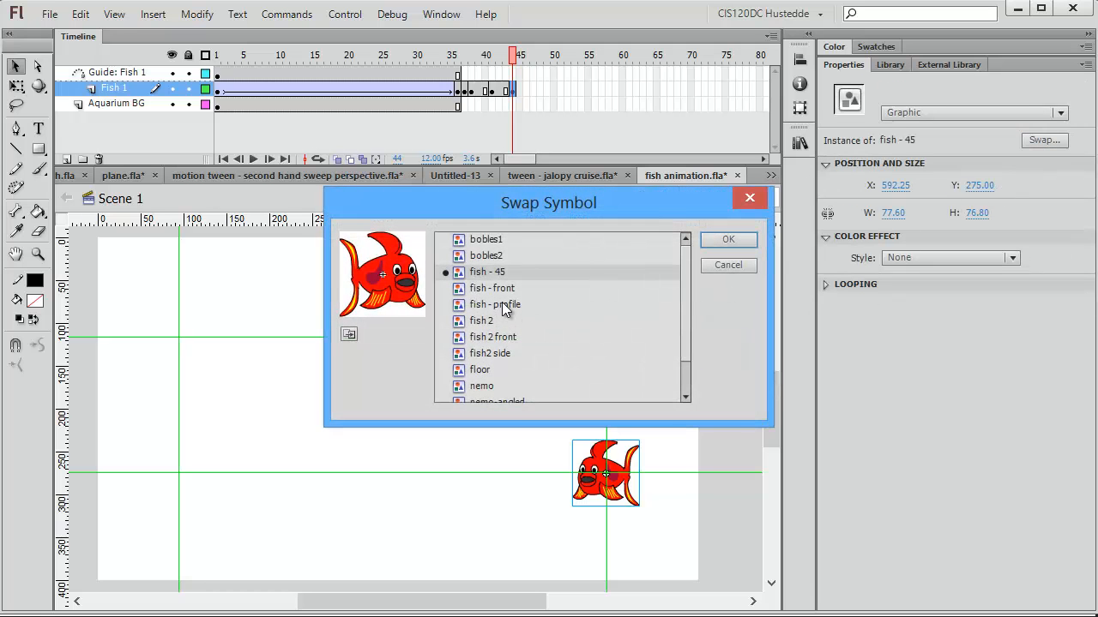
left_click(503, 303)
left_click(735, 239)
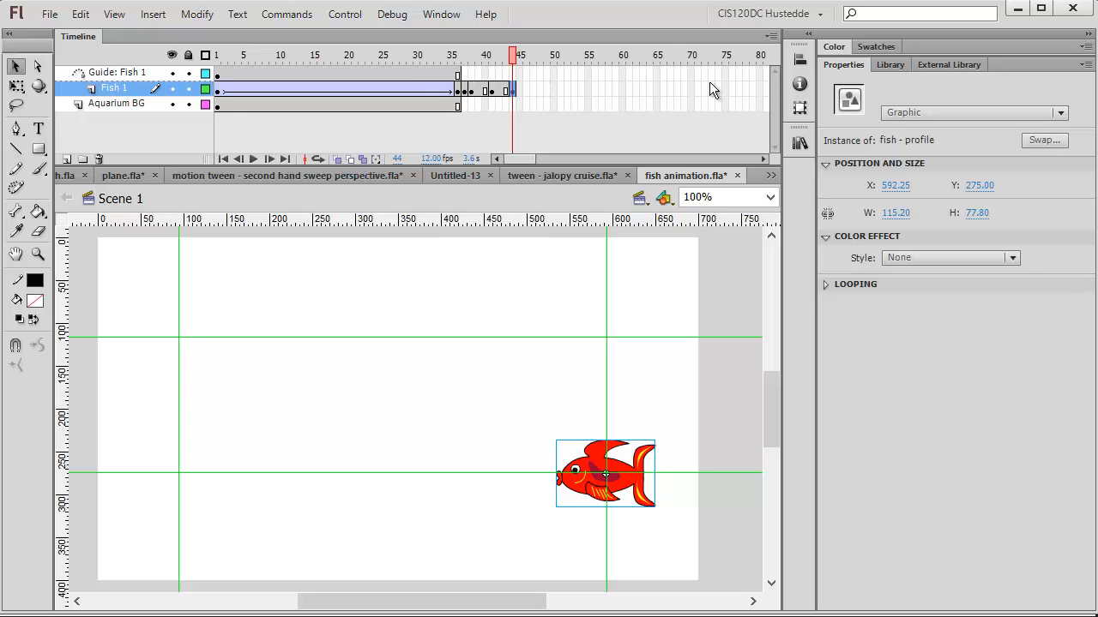
Step: Insert a keyframe at frame 80 of the Fish 1 layer
left_click(759, 88)
right_click(759, 87)
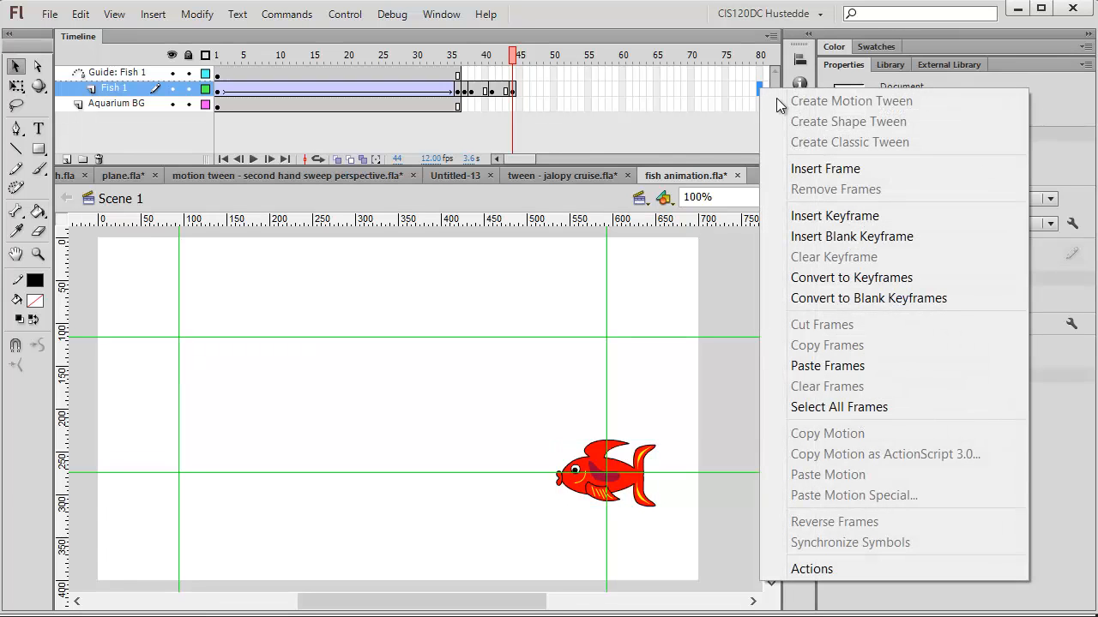
left_click(849, 216)
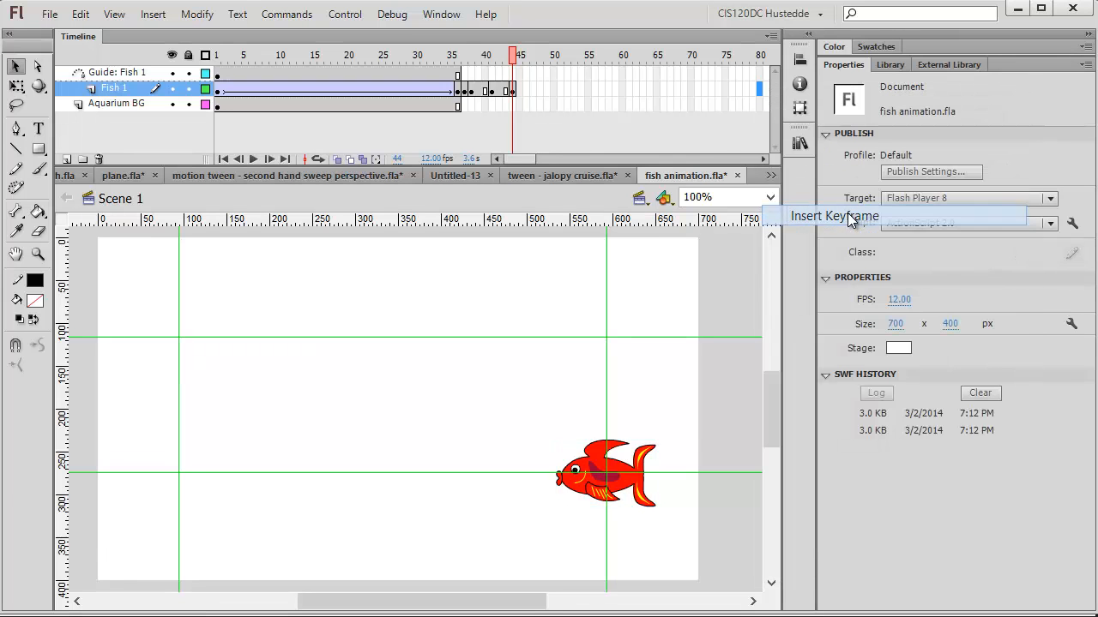
Step: Move the fish at frame 80 to about X 93, Y 302 and align a vertical and a horizontal ruler guide with its center
left_click_drag(630, 475, 192, 494)
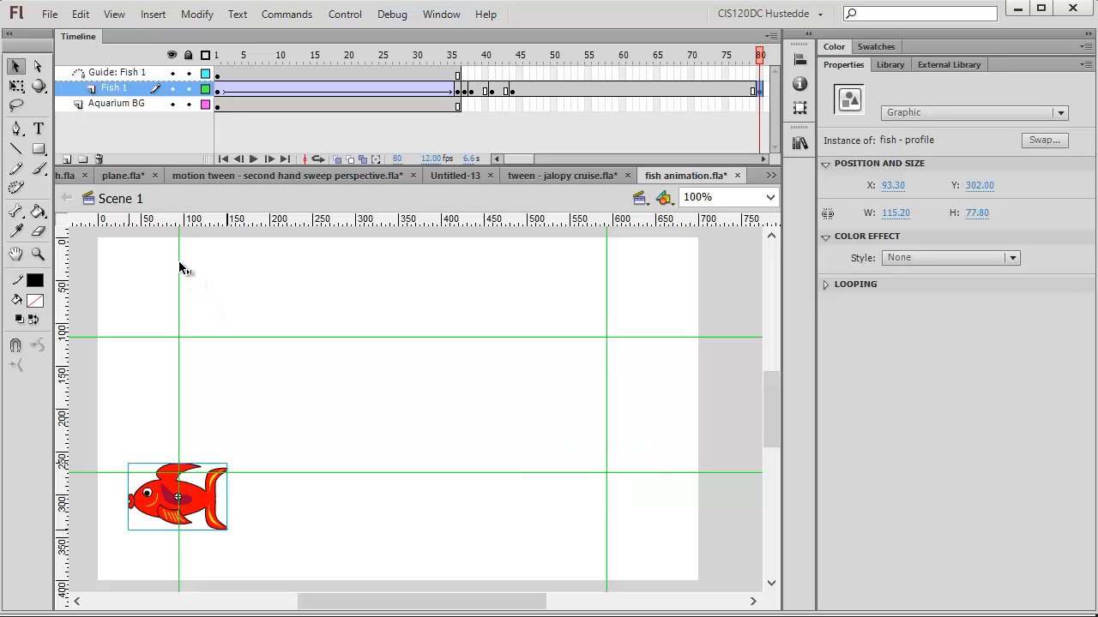
left_click_drag(178, 266, 180, 268)
left_click_drag(411, 338, 433, 496)
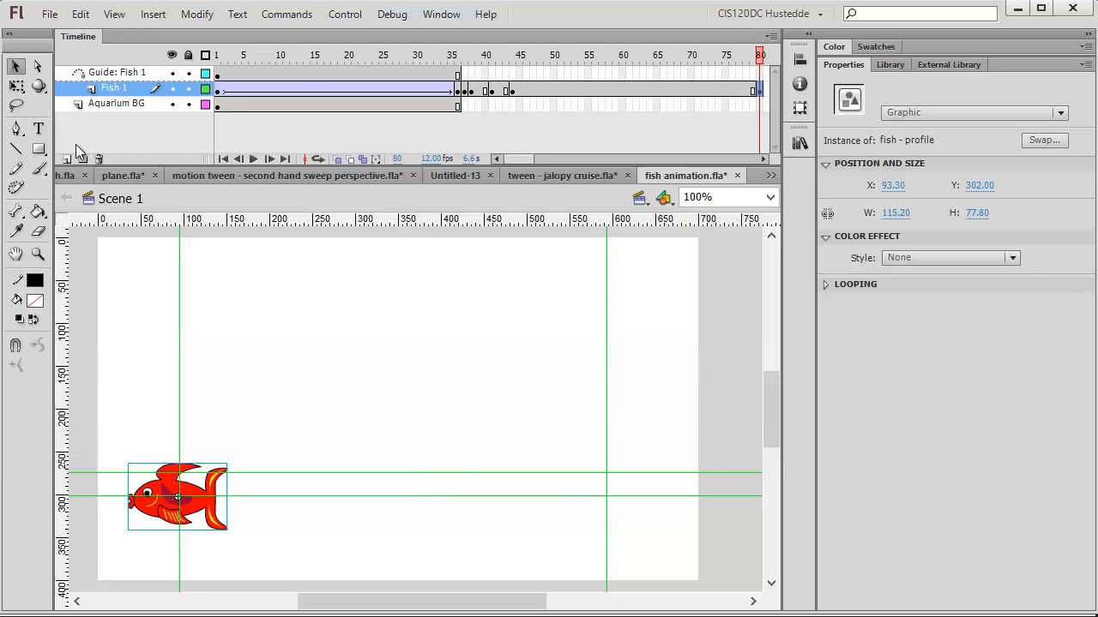
Step: Insert keyframes at frames 44 and 36 of the Guide: Fish 1 layer
right_click(513, 74)
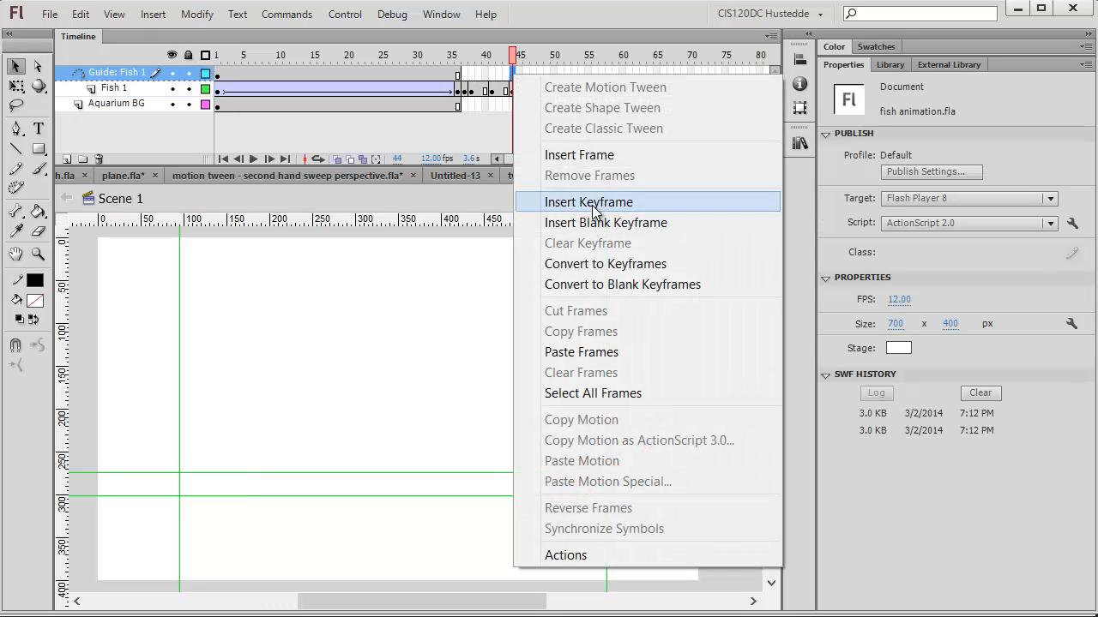
left_click(592, 204)
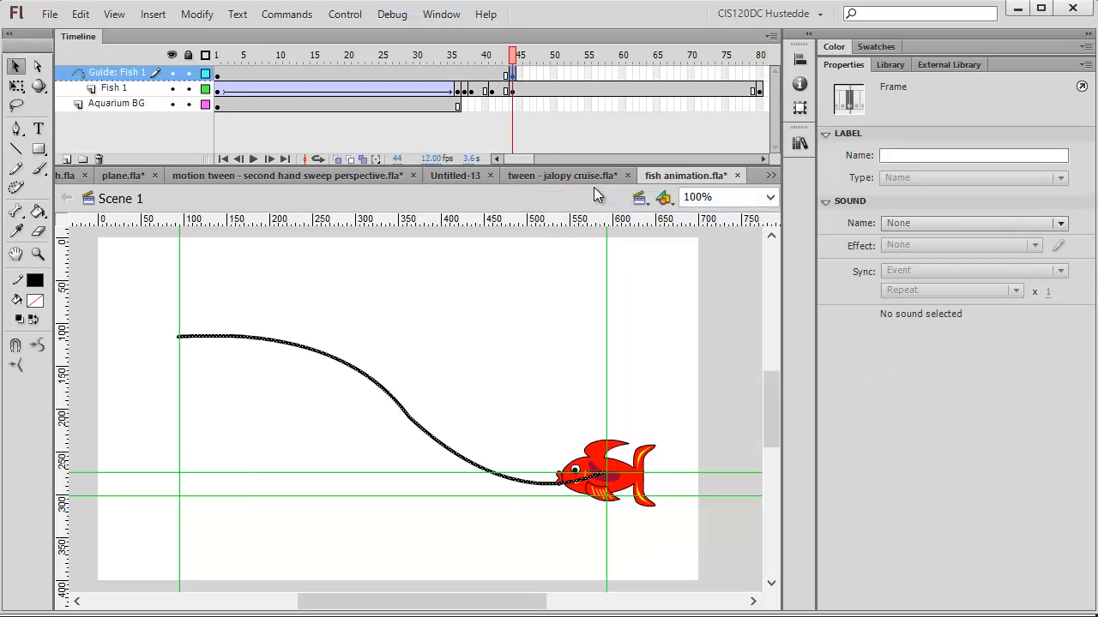
left_click(458, 75)
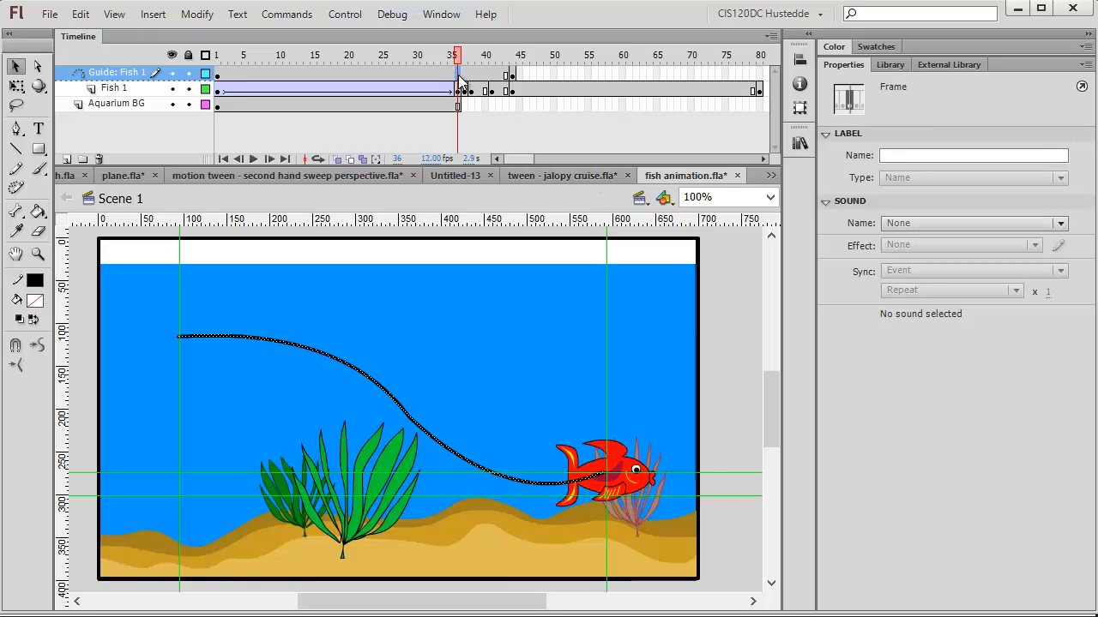
right_click(458, 75)
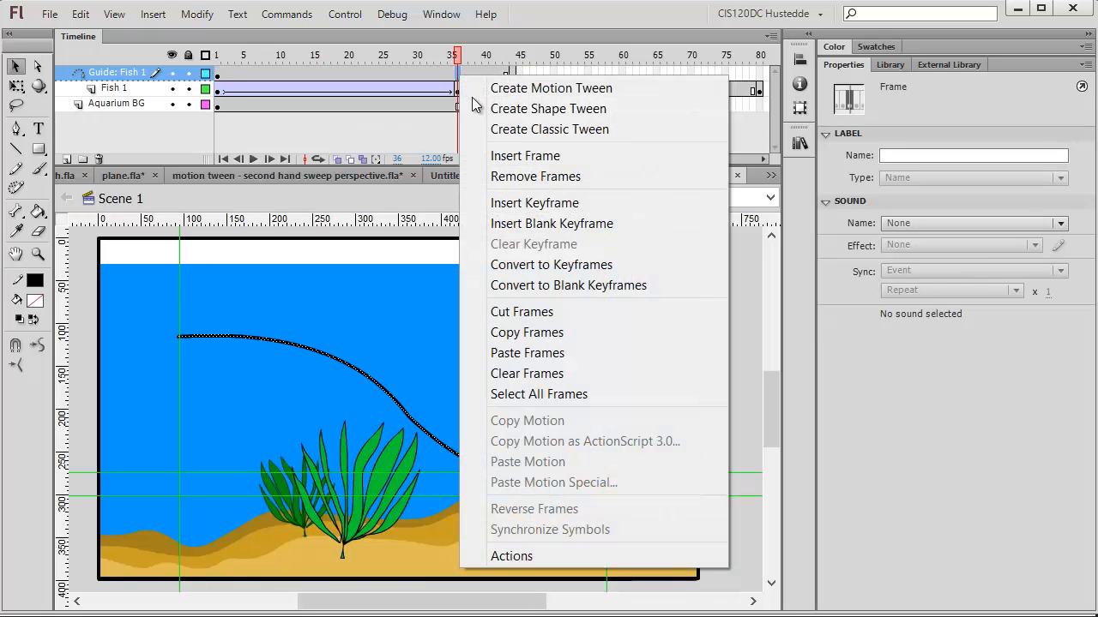
left_click(532, 203)
Step: Insert a blank keyframe at frame 37 of the Guide: Fish 1 layer
left_click(466, 74)
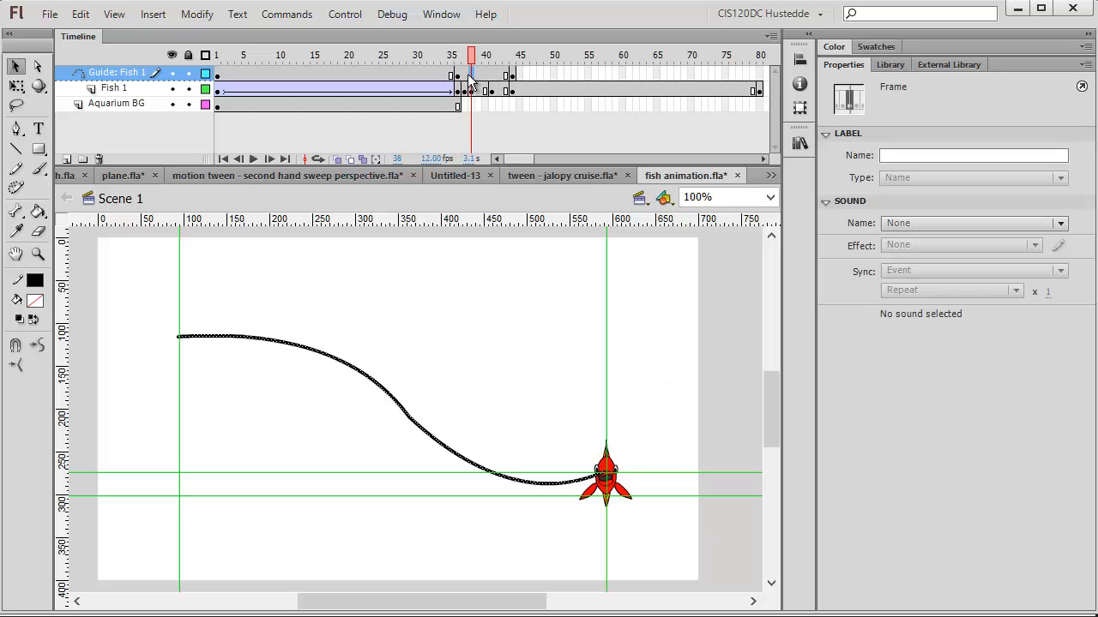
right_click(466, 75)
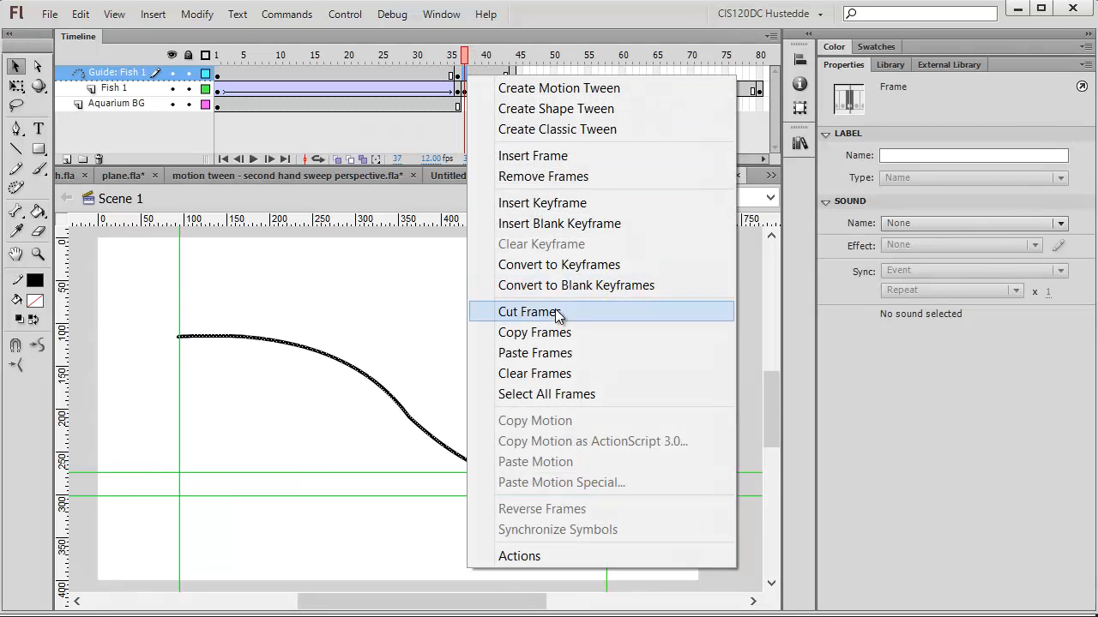
left_click(557, 230)
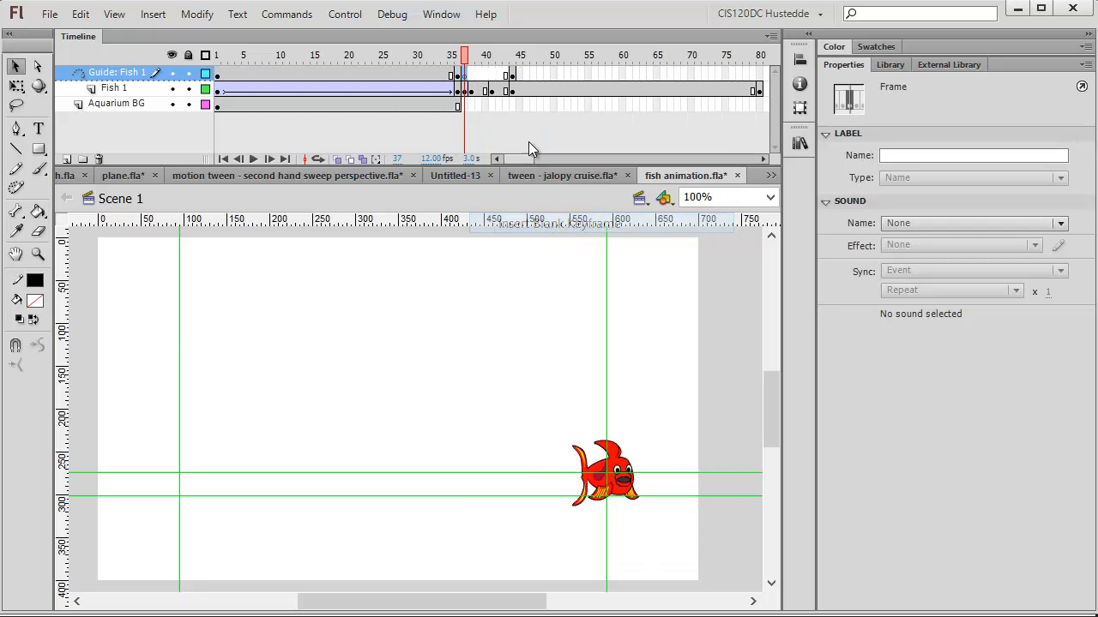
Step: Replace the motion path at frame 44 of the guide layer with a straight line from the fish's center to the lower-left guide intersection
left_click(513, 75)
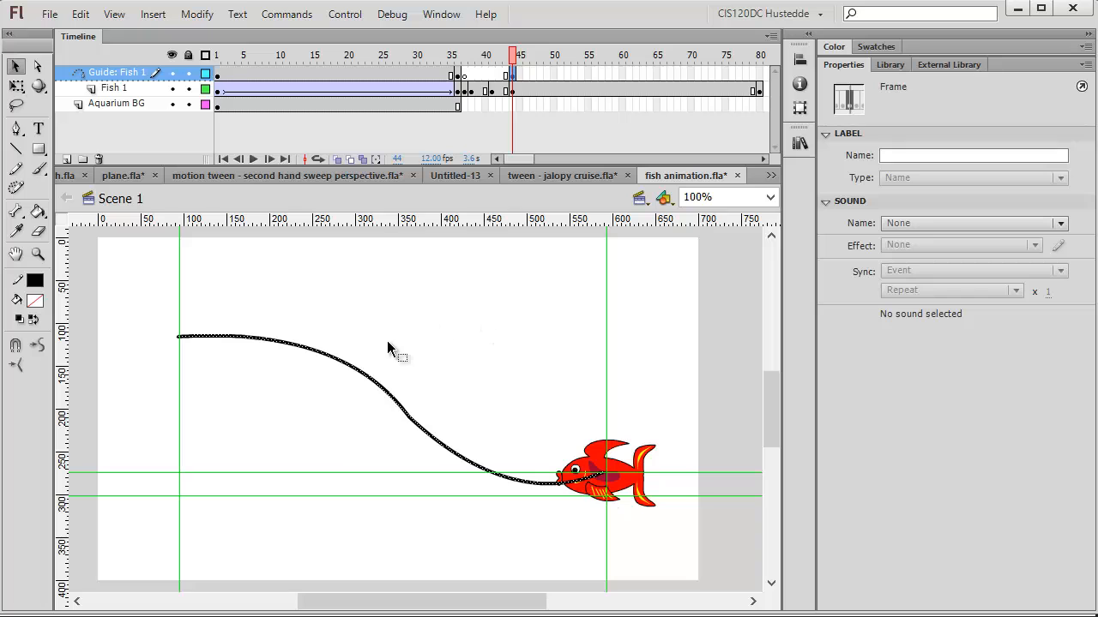
left_click(366, 374)
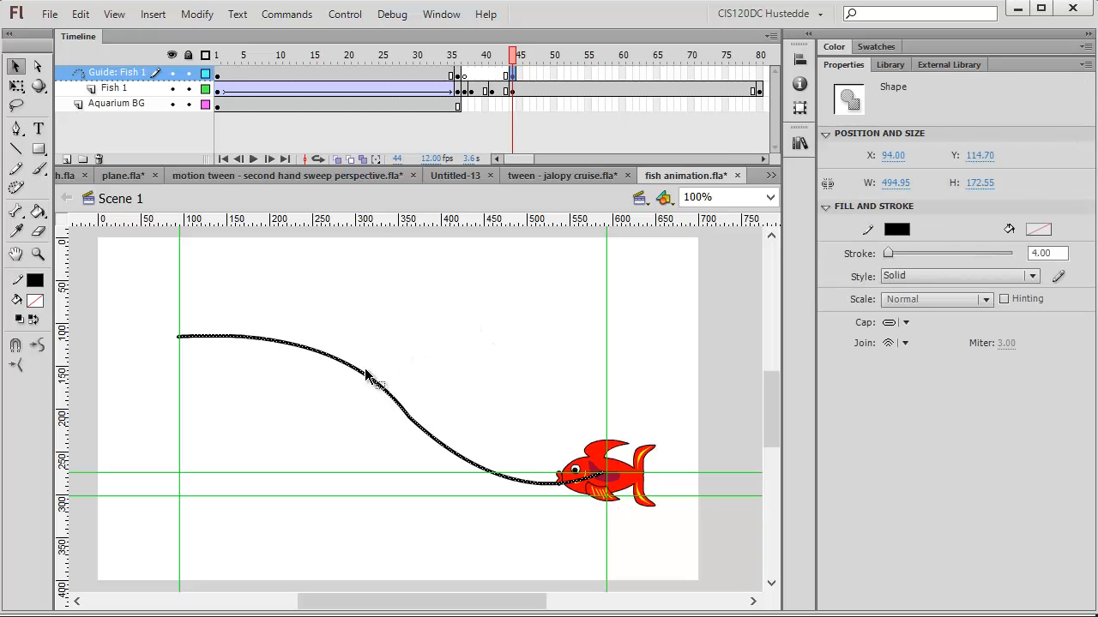
key("Delete")
left_click(15, 150)
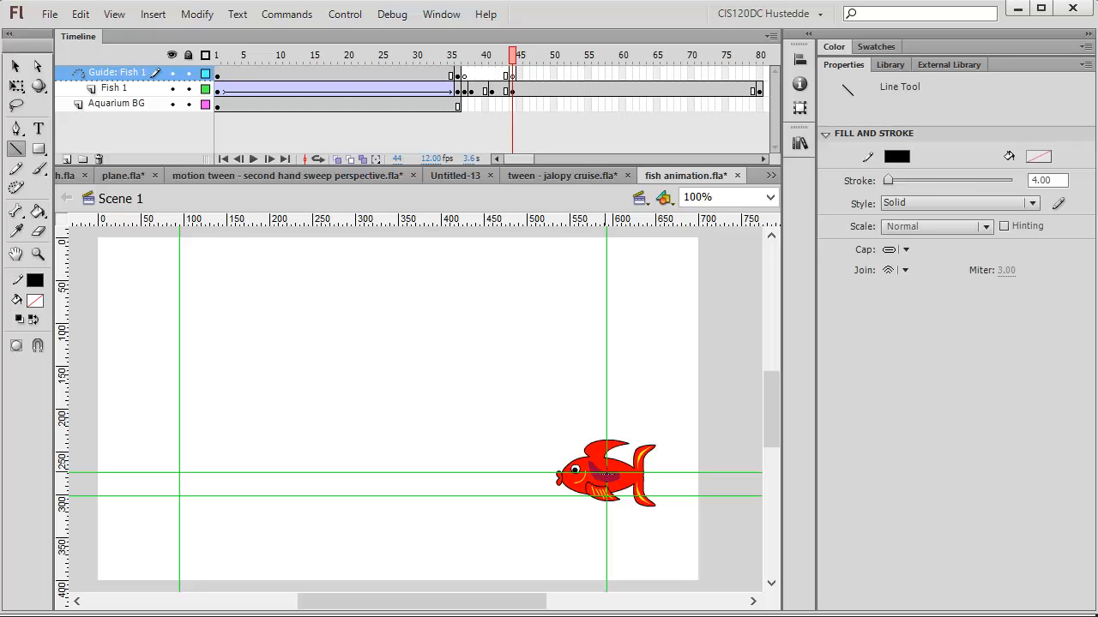
left_click_drag(558, 474, 178, 494)
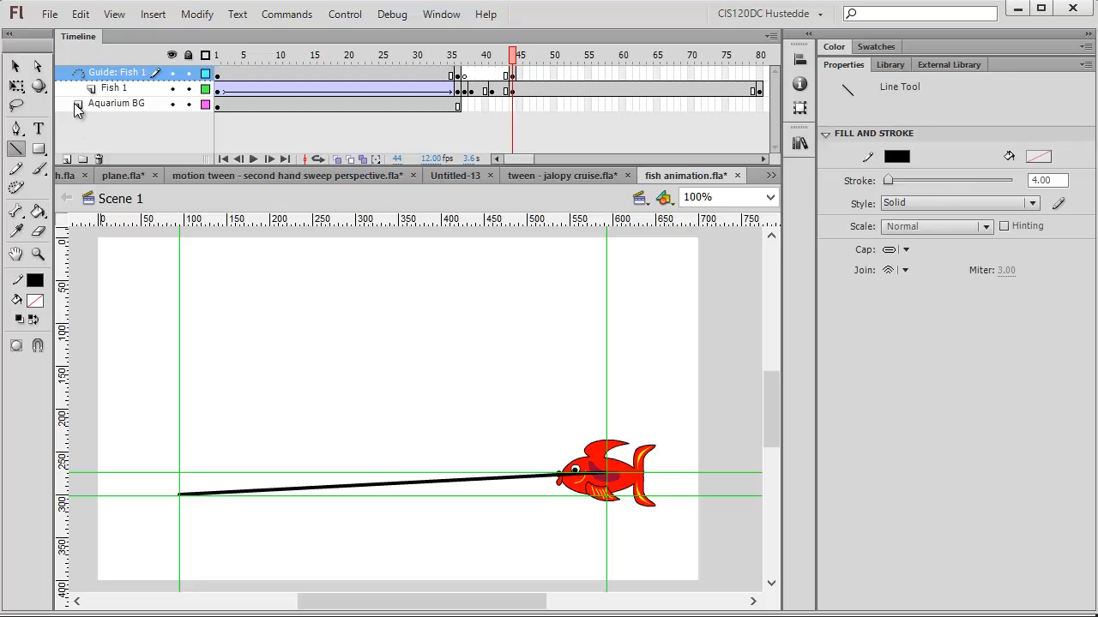
Step: Reshape the straight guide line into two upward arcs meeting at a corner near its middle, with the arc nearer the fish higher
left_click(14, 68)
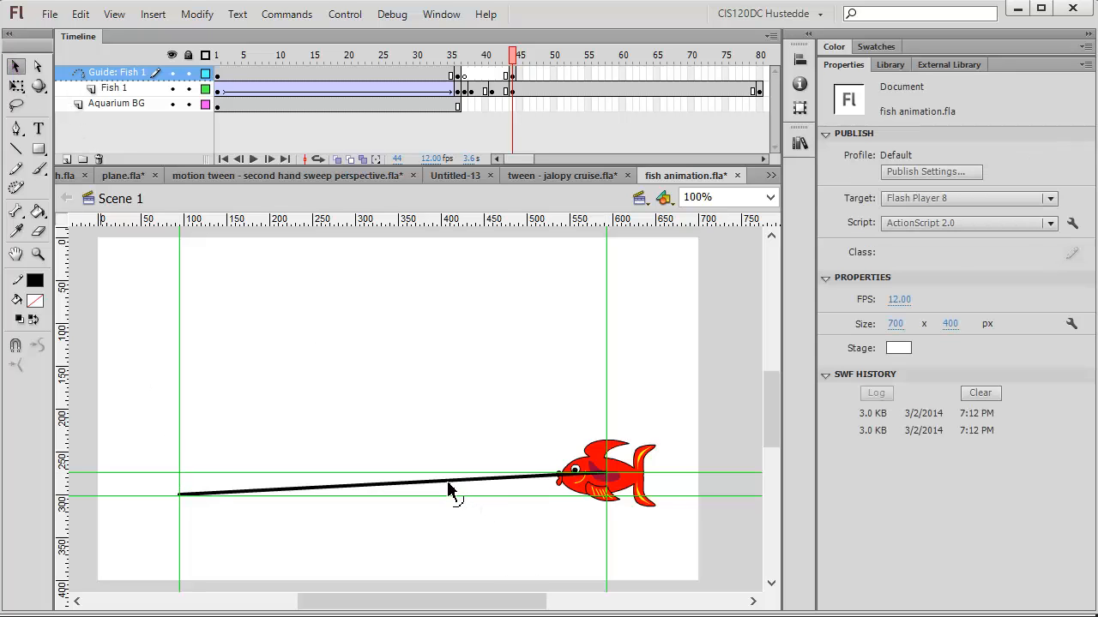
mouse_move(448, 482)
left_mouse_down()
mouse_move(446, 434)
mouse_move(409, 454)
mouse_move(400, 485)
mouse_move(414, 481)
left_mouse_up()
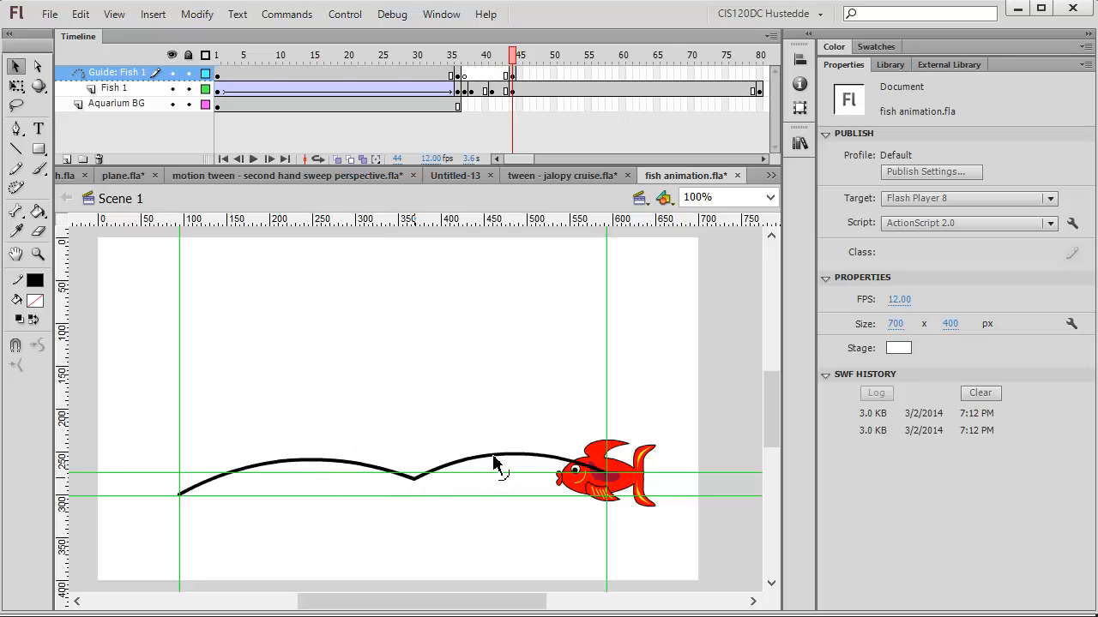
left_click_drag(495, 461, 483, 434)
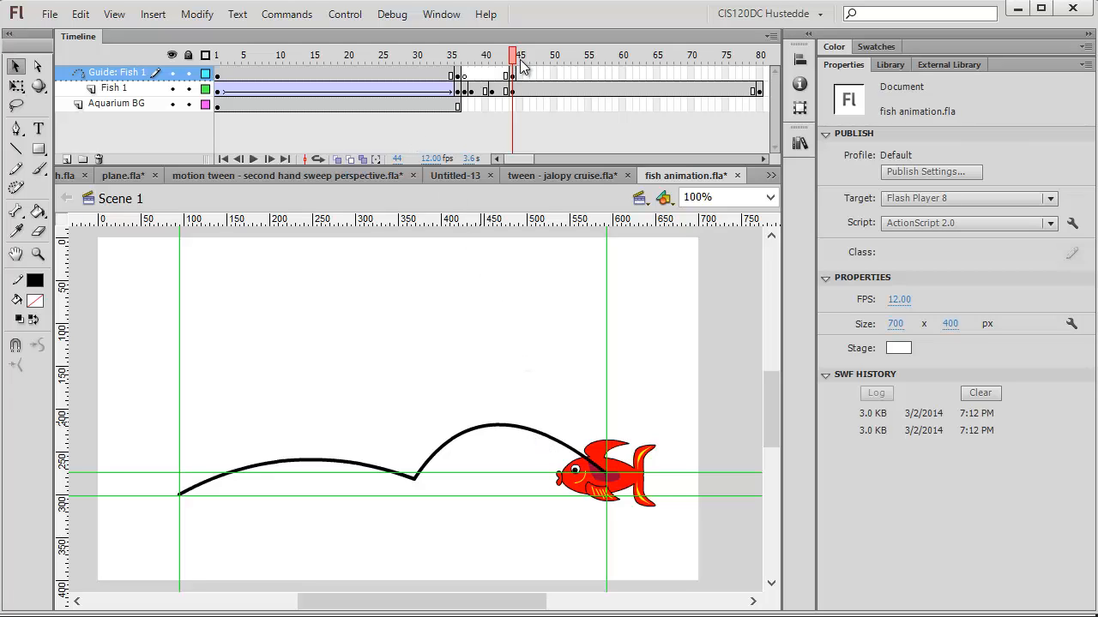
Step: Extend the Guide: Fish 1 and Aquarium BG layers to frame 80
left_click(759, 75)
right_click(759, 76)
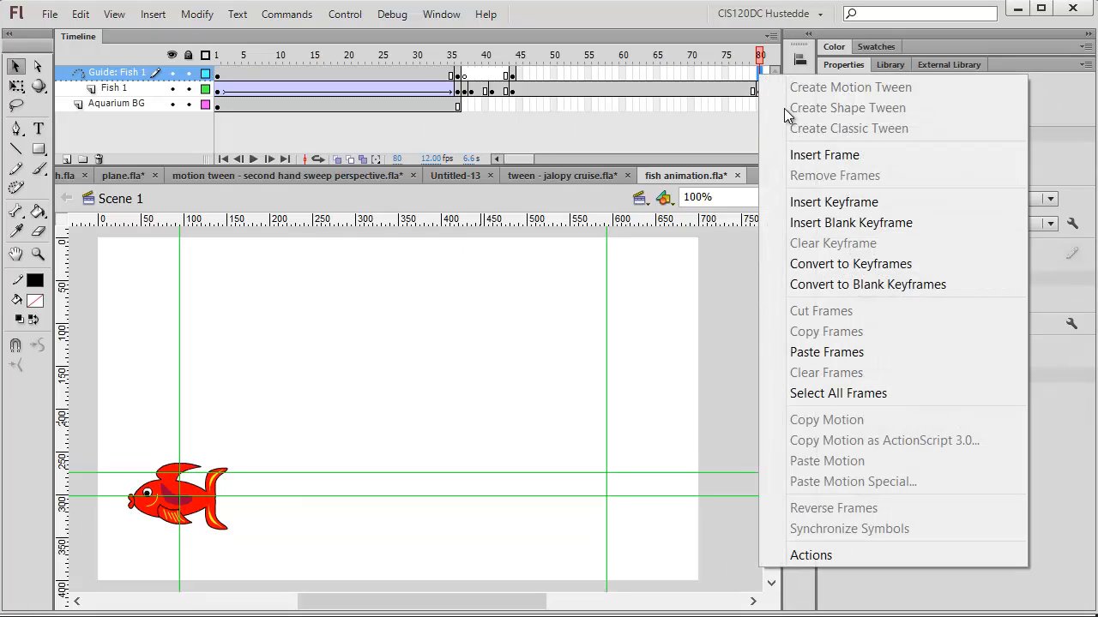
left_click(830, 155)
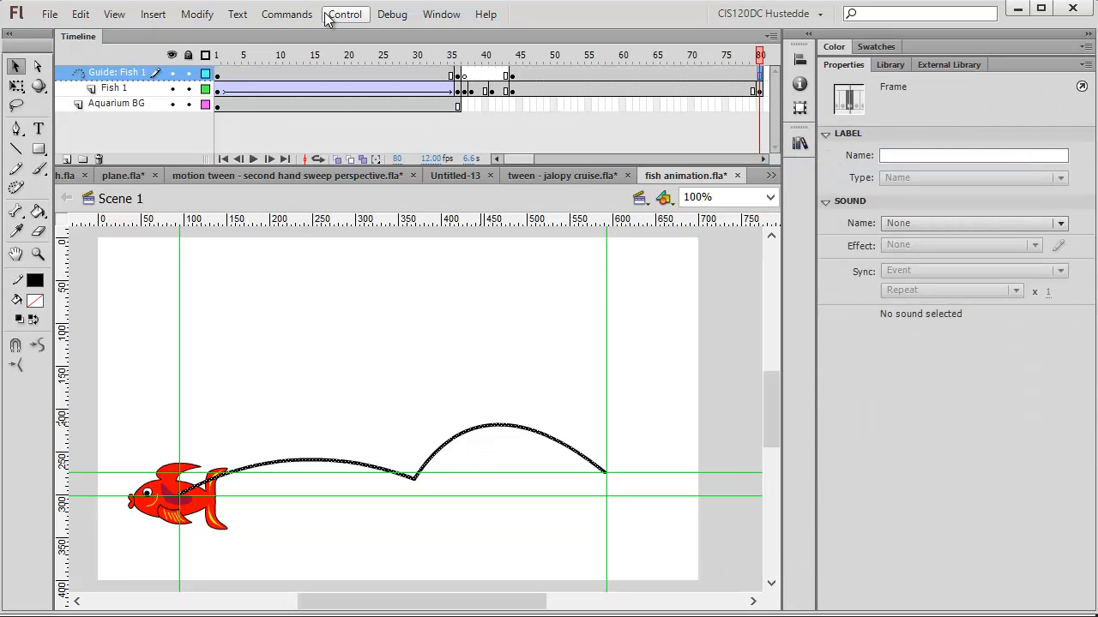
left_click(759, 105)
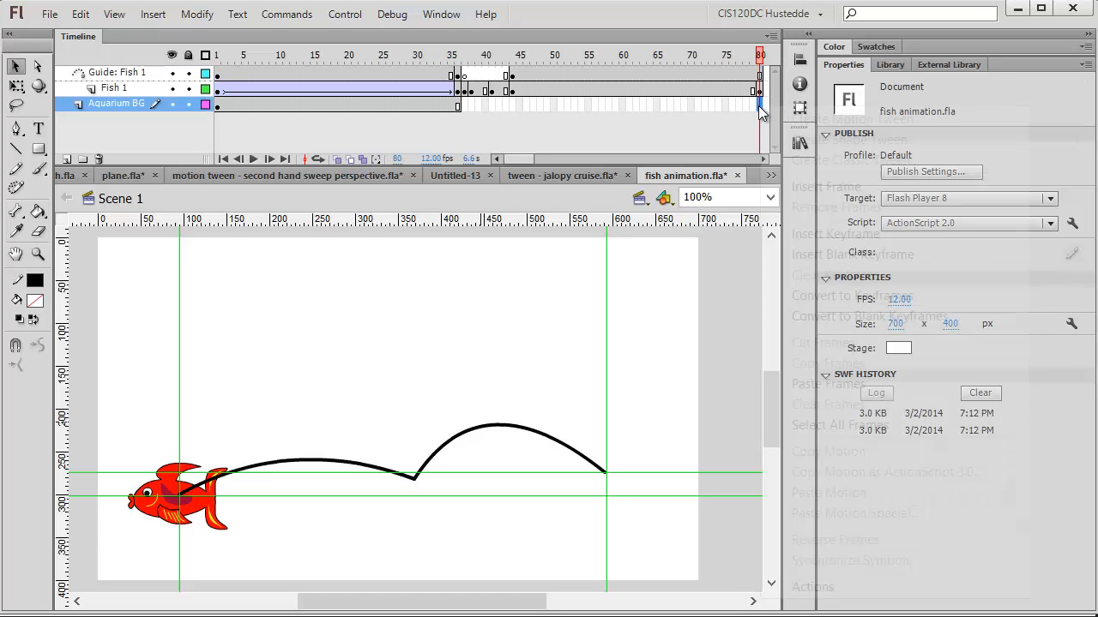
right_click(760, 105)
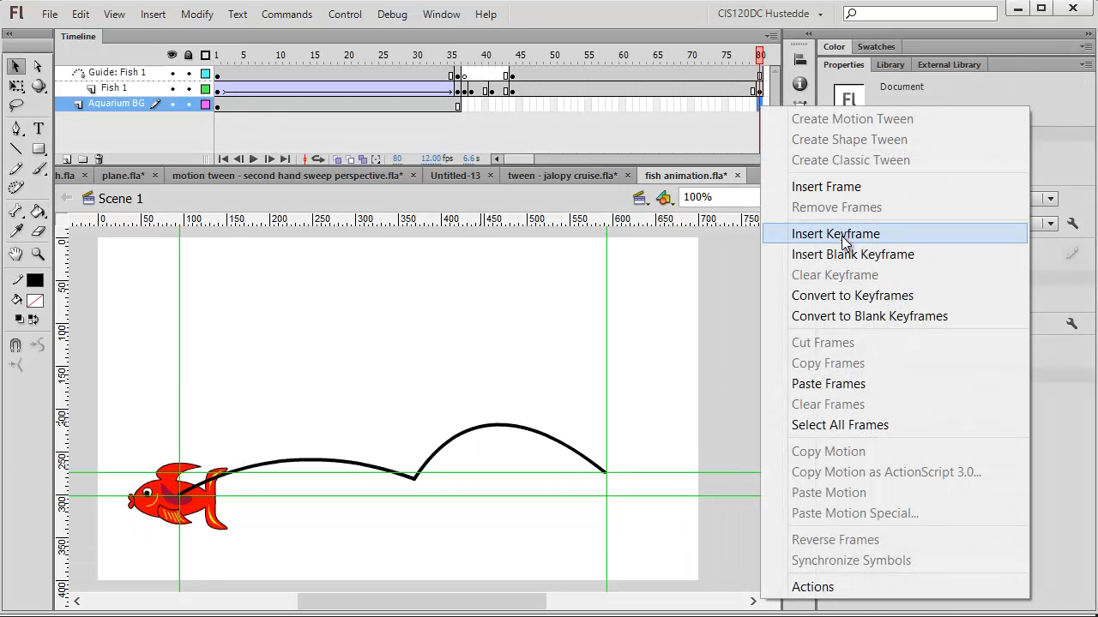
left_click(839, 186)
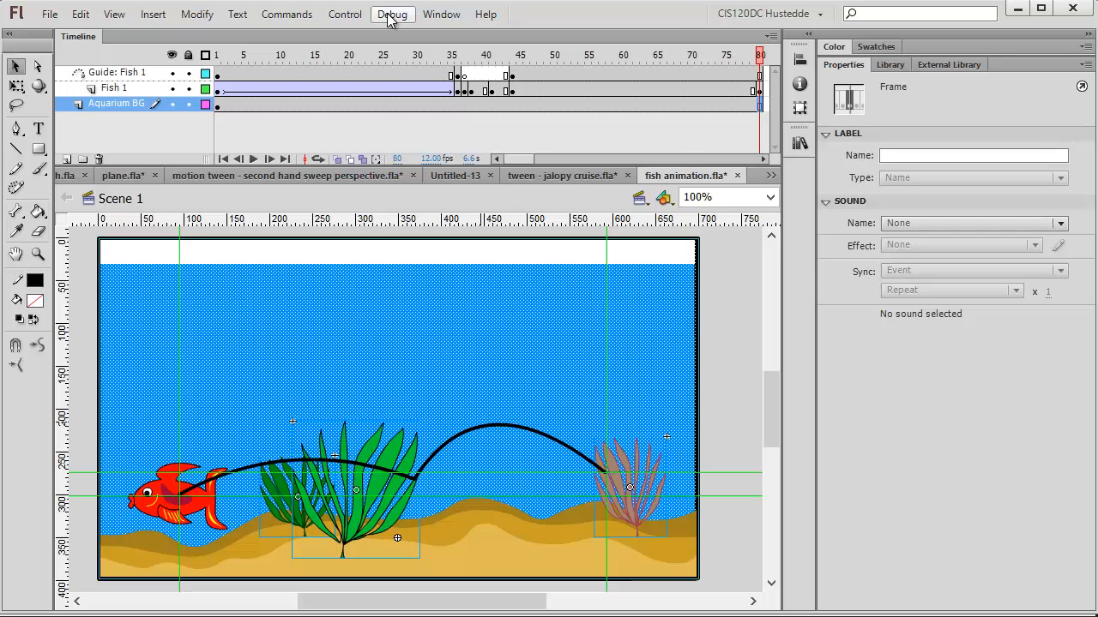
Step: Test the movie to check the fish's turn and return, and close the preview
left_click(346, 14)
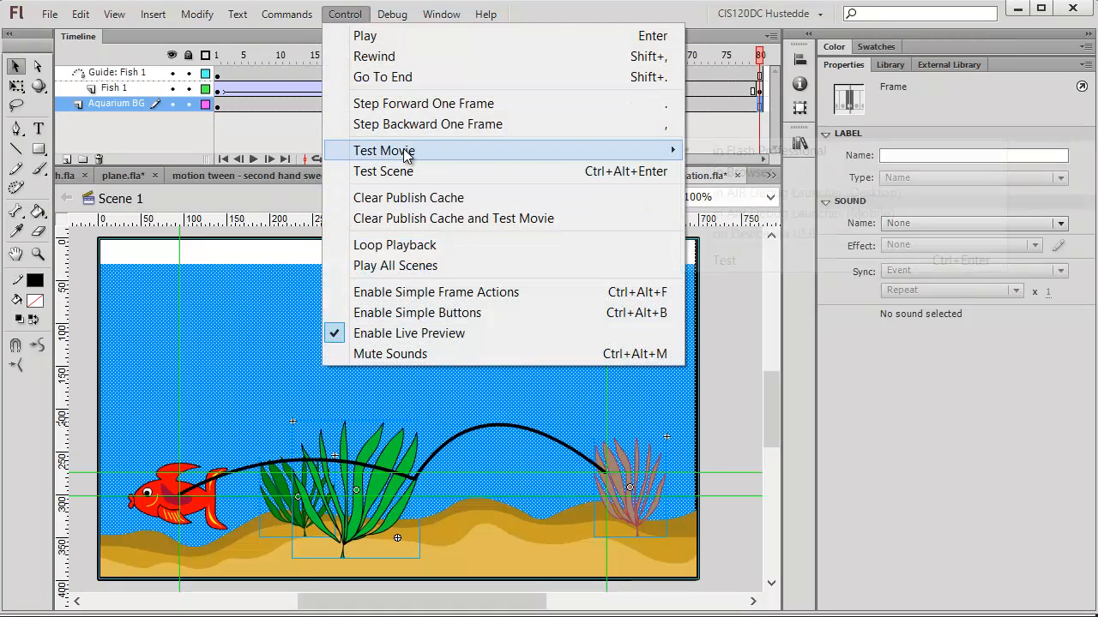
mouse_move(600, 151)
left_click(711, 151)
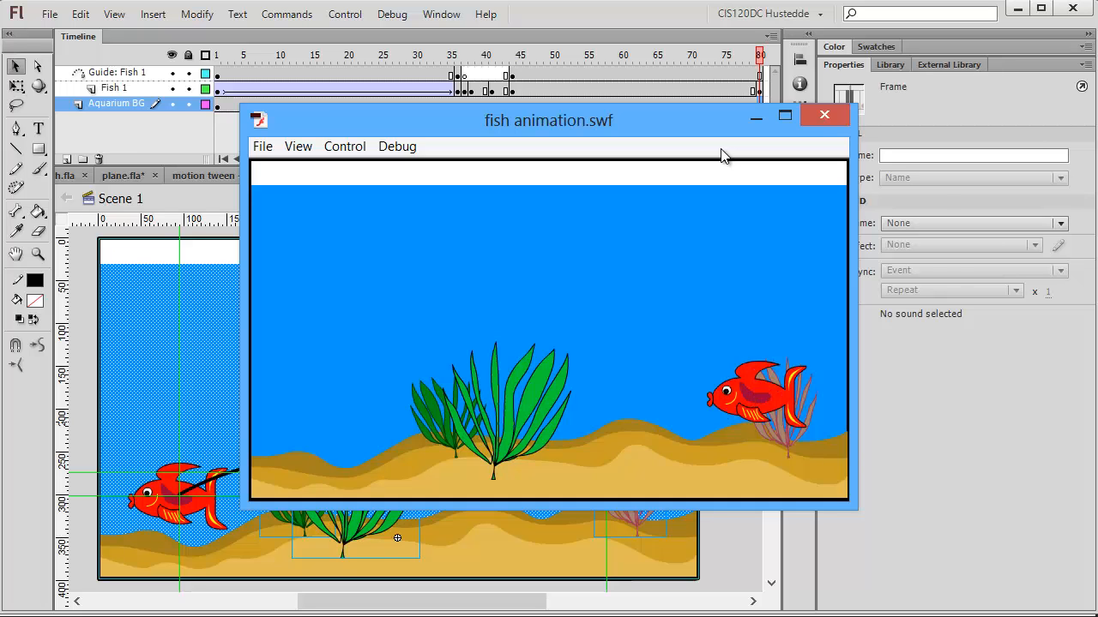
left_click(823, 114)
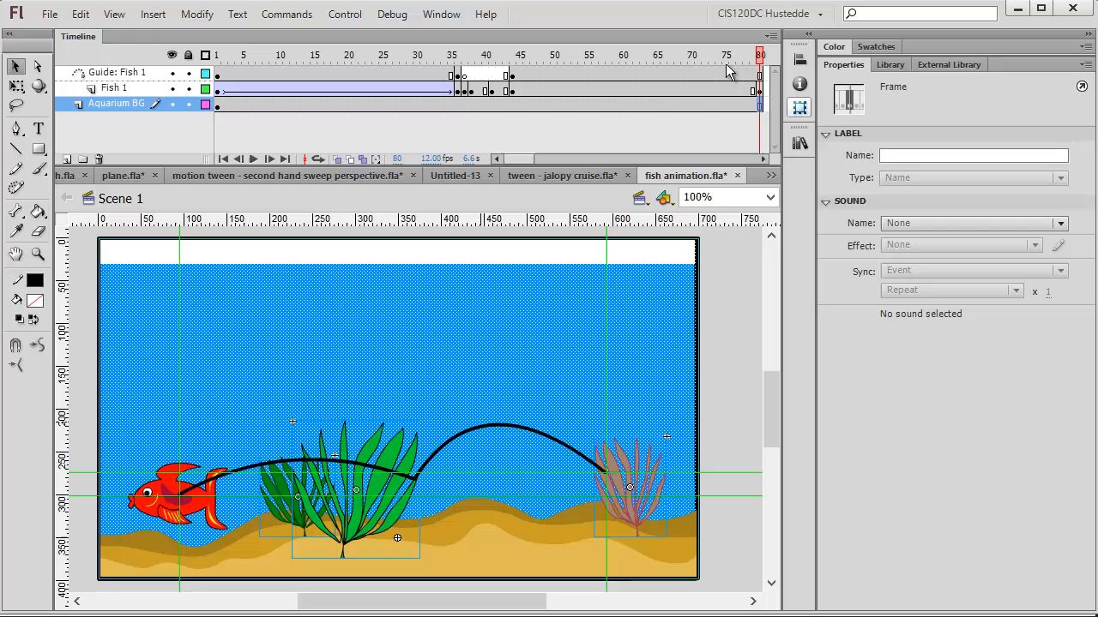
Step: Create a classic tween between frames 44 and 80 of the Fish 1 layer
left_click(608, 88)
right_click(608, 86)
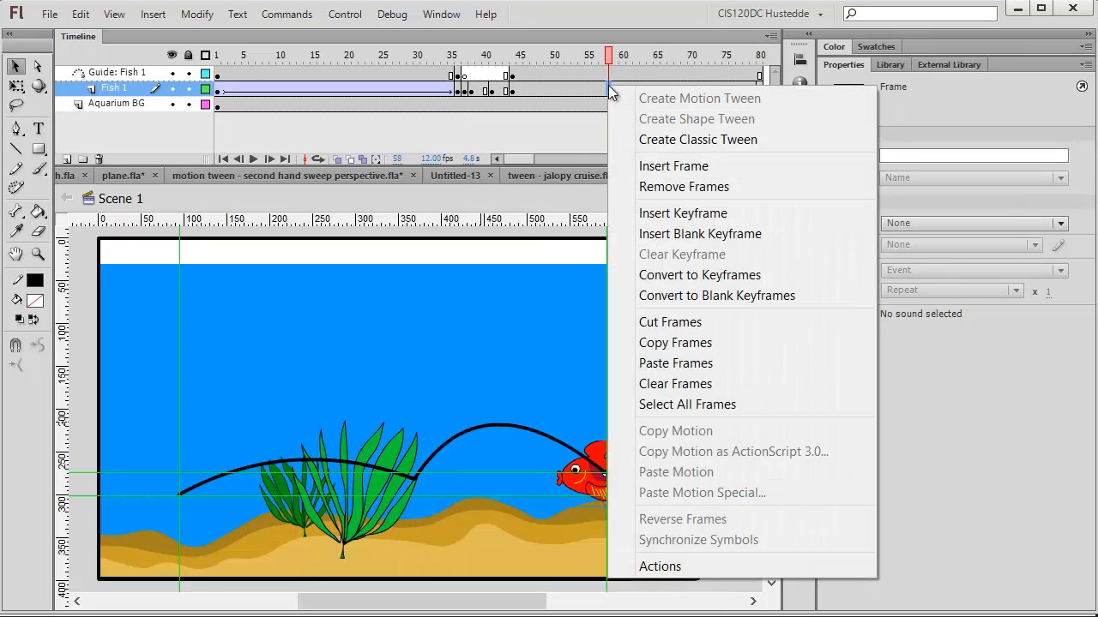
left_click(699, 141)
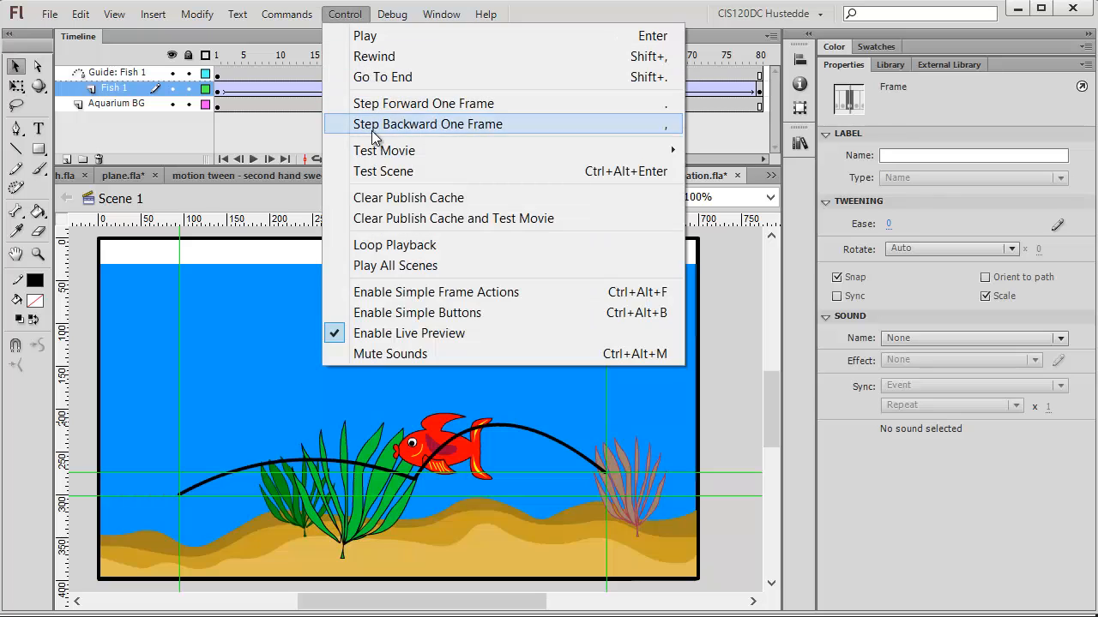
Step: Test the movie again to check the tweened return swim along the new guide, and close the preview
mouse_move(390, 154)
left_click(716, 152)
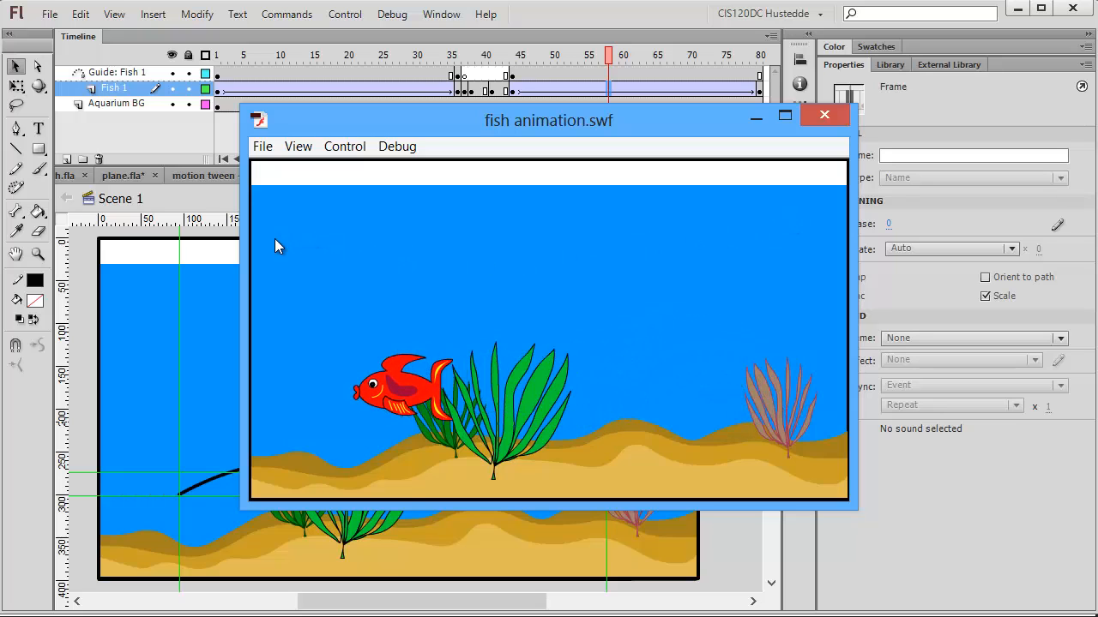
left_click(825, 114)
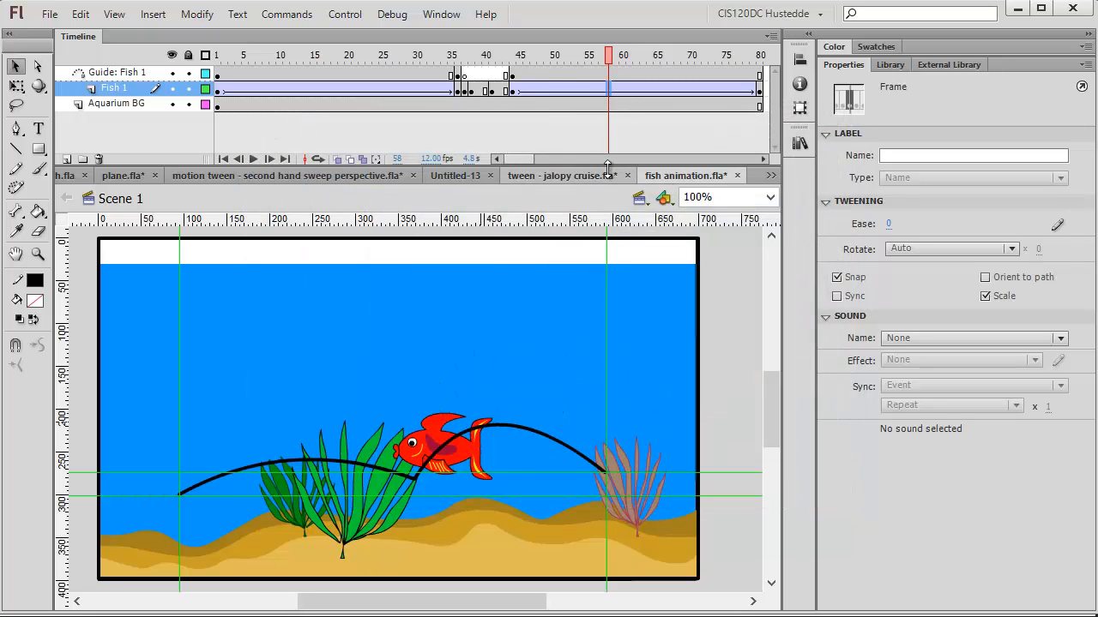
Step: Insert a keyframe at frame 85 of the Fish 1 layer
left_click_drag(511, 159, 521, 160)
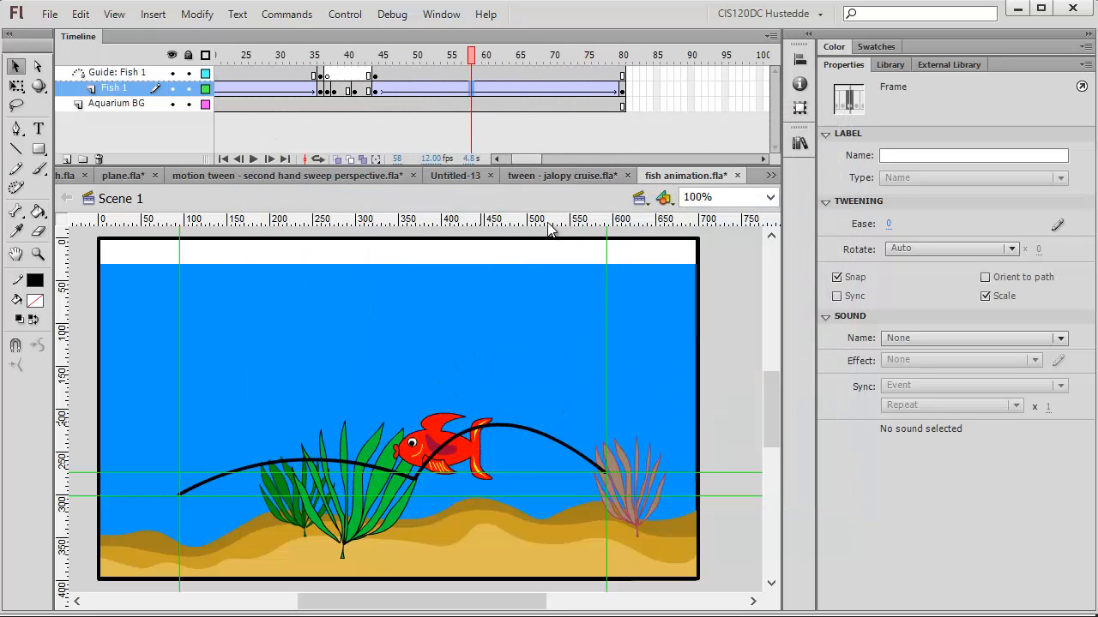
left_click(629, 89)
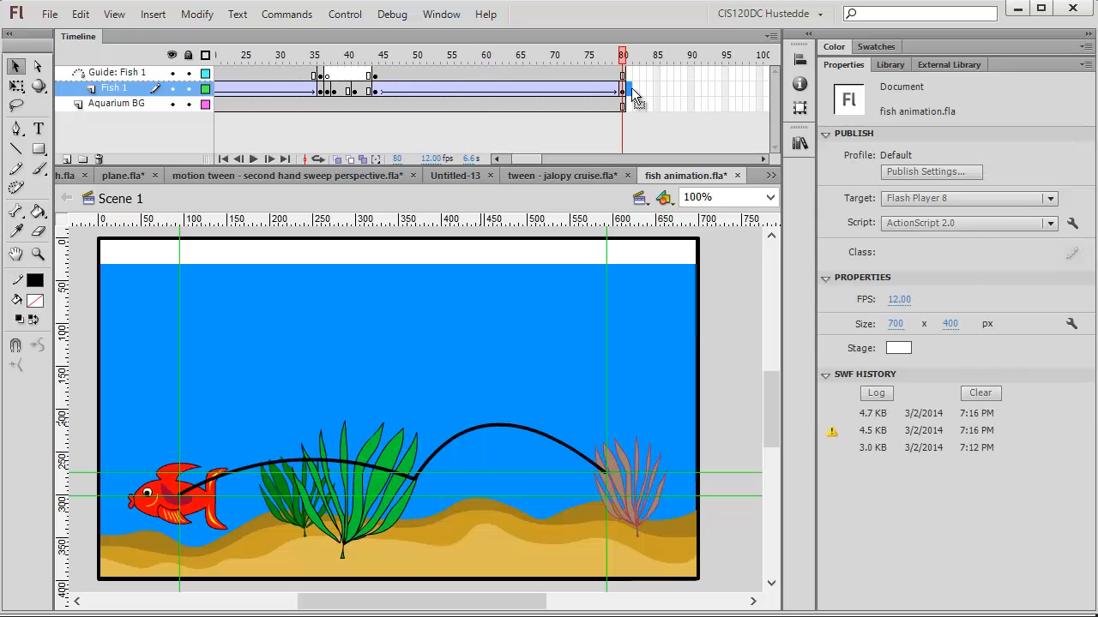
right_click(631, 90)
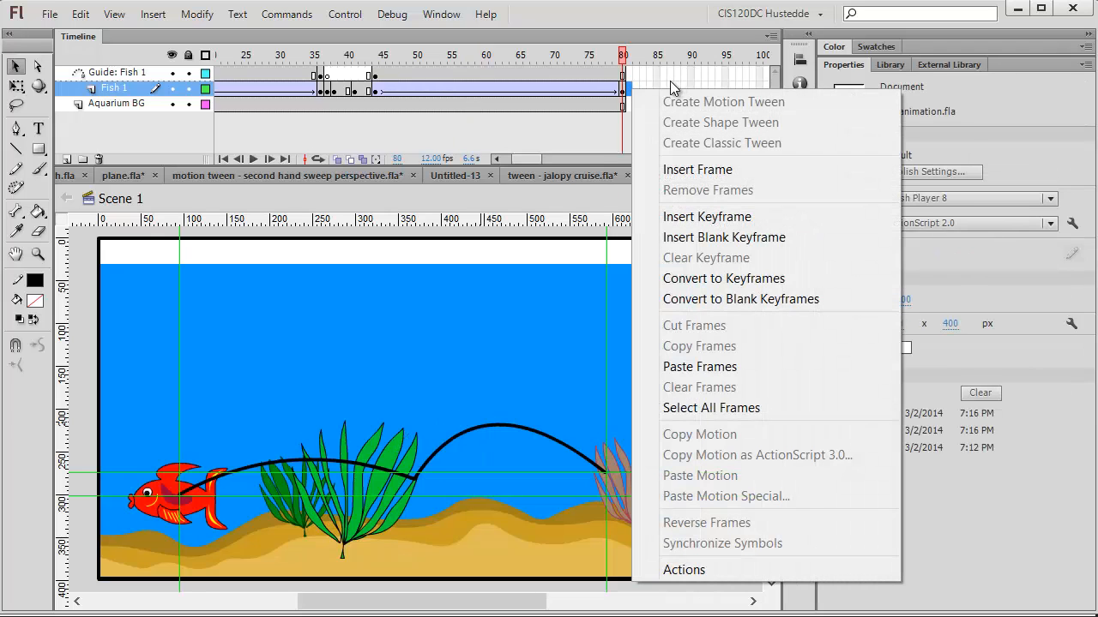
left_click(656, 85)
right_click(656, 84)
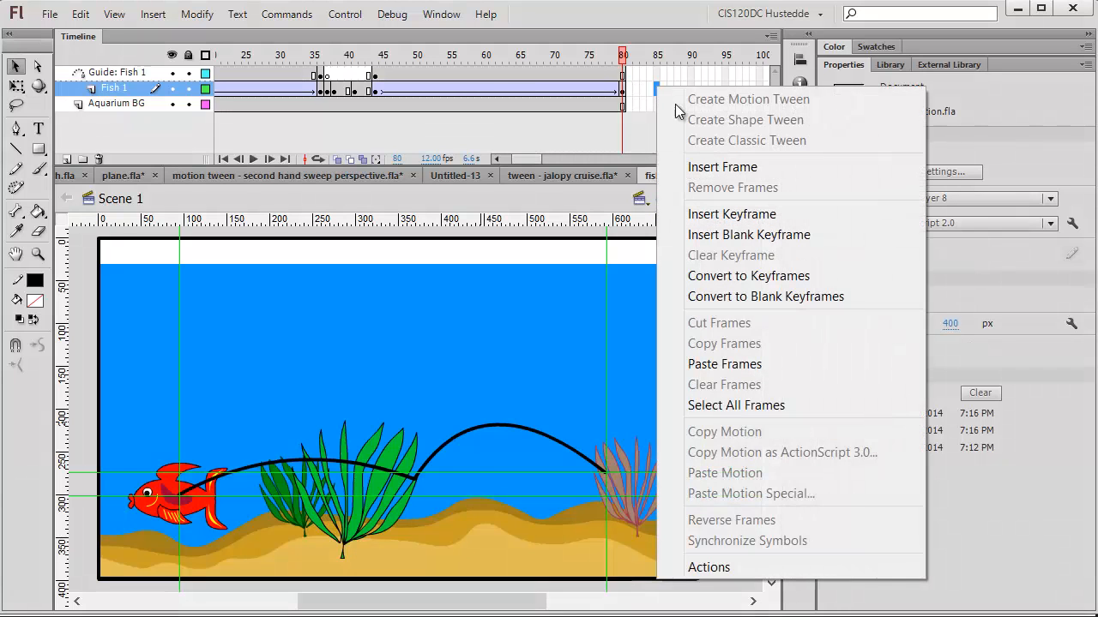
left_click(734, 214)
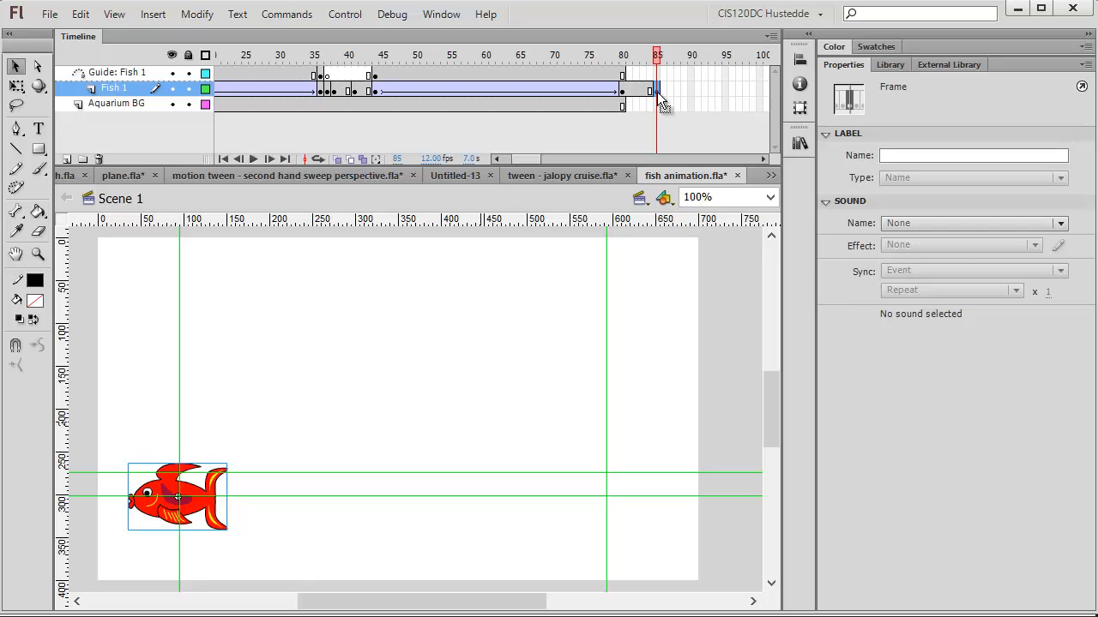
Step: Swap the fish instance at frame 85 of the Fish 1 layer for the fish - 45 symbol
left_click(223, 512)
left_click(1046, 141)
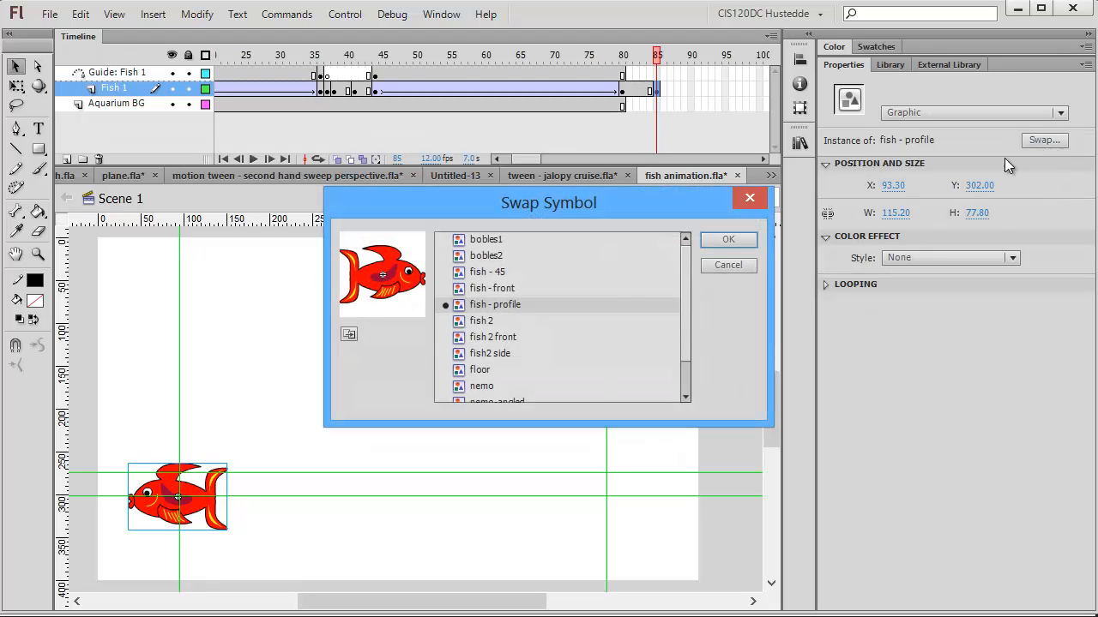
left_click(496, 273)
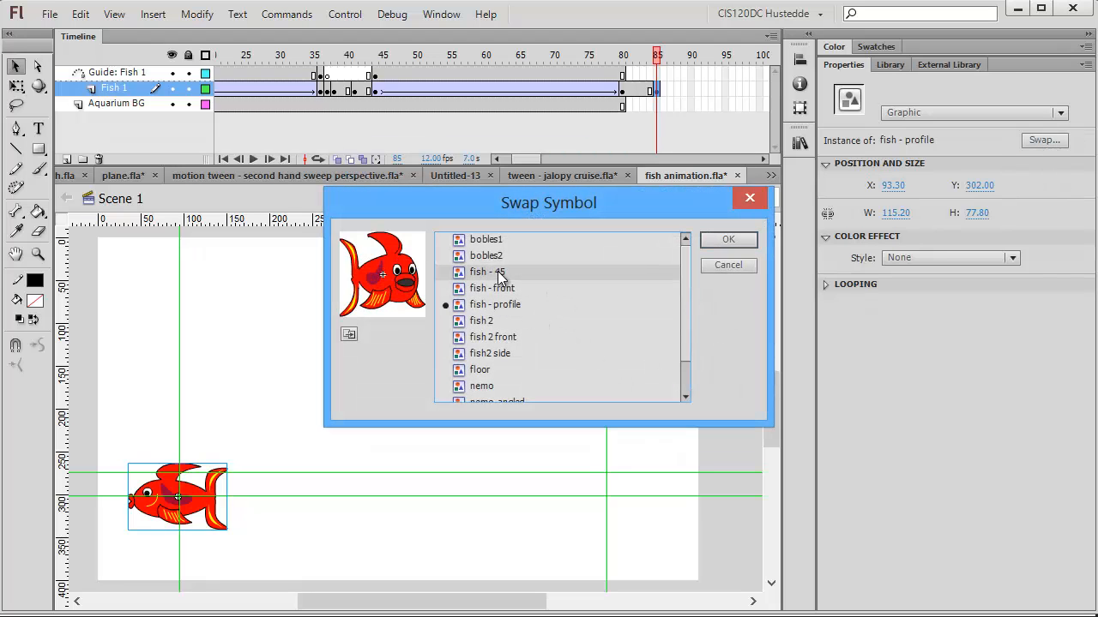
left_click(729, 241)
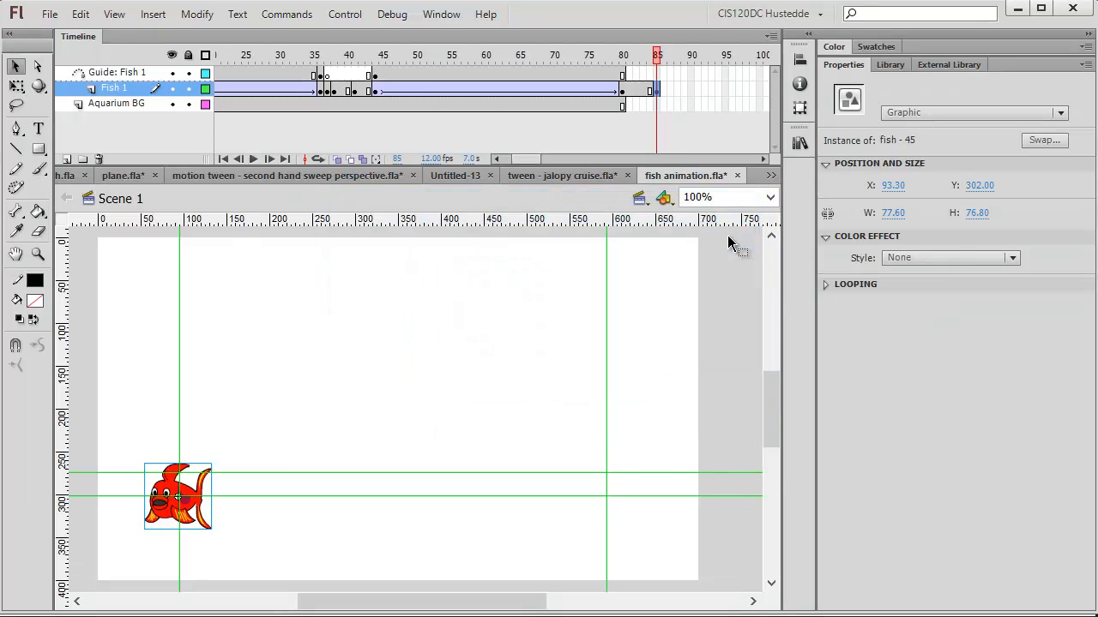
Step: Insert a keyframe at frame 88 of the Fish 1 layer and swap its fish for the fish - front symbol
left_click(681, 89)
right_click(681, 89)
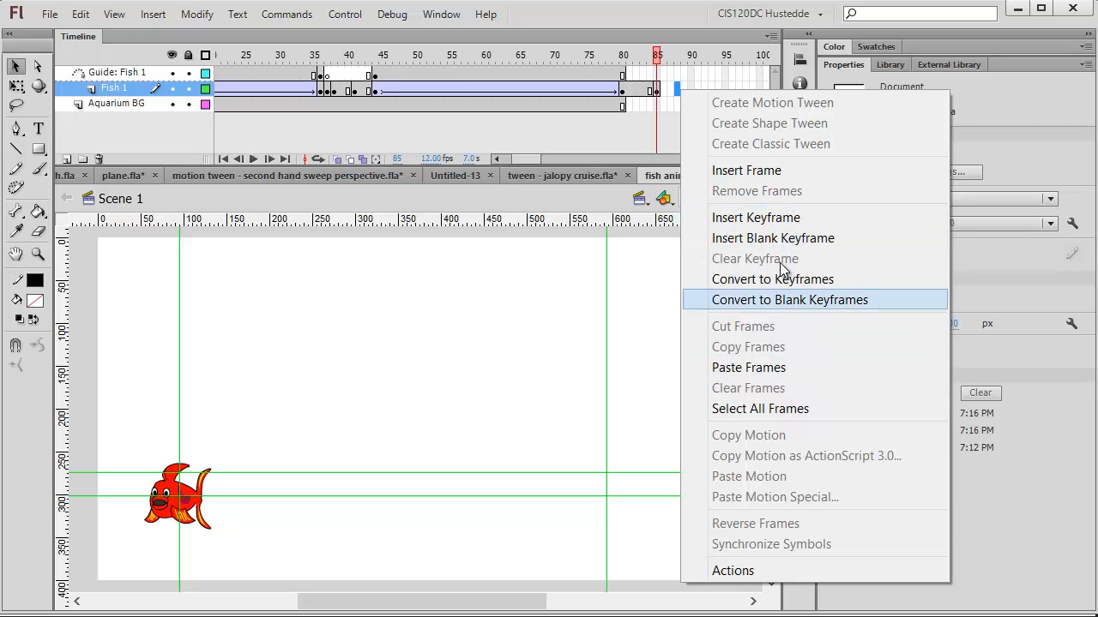
left_click(770, 219)
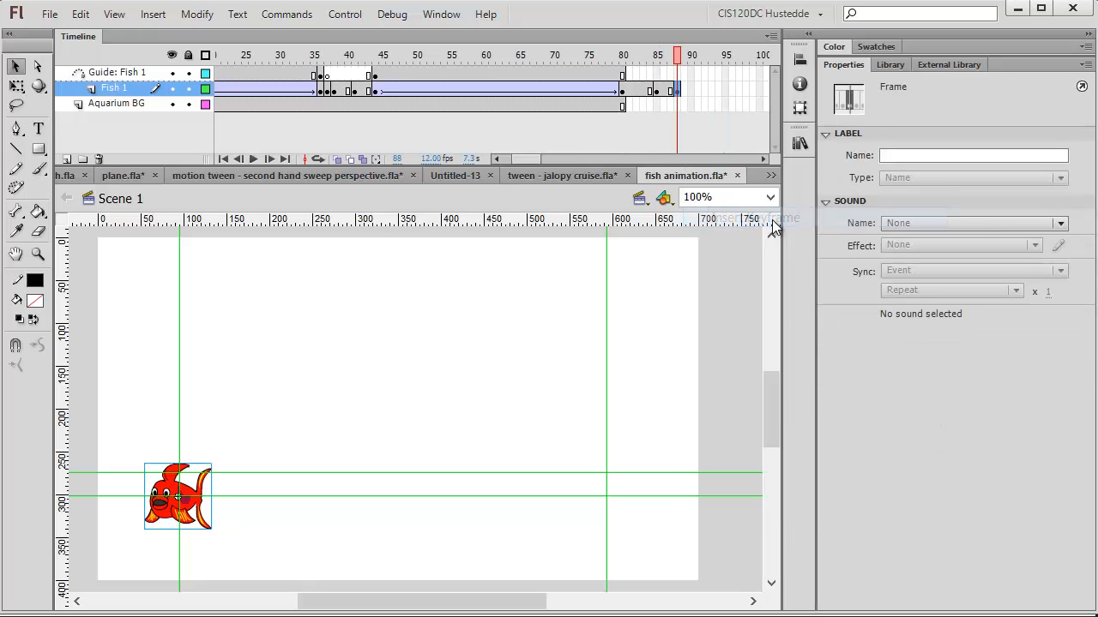
left_click(219, 496)
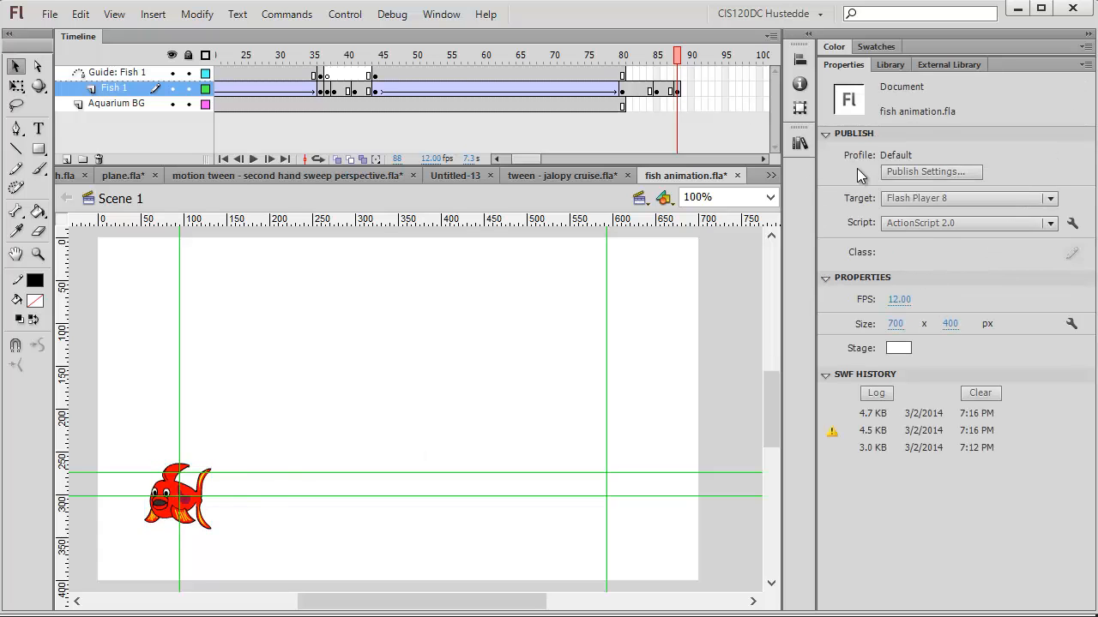
left_click(177, 498)
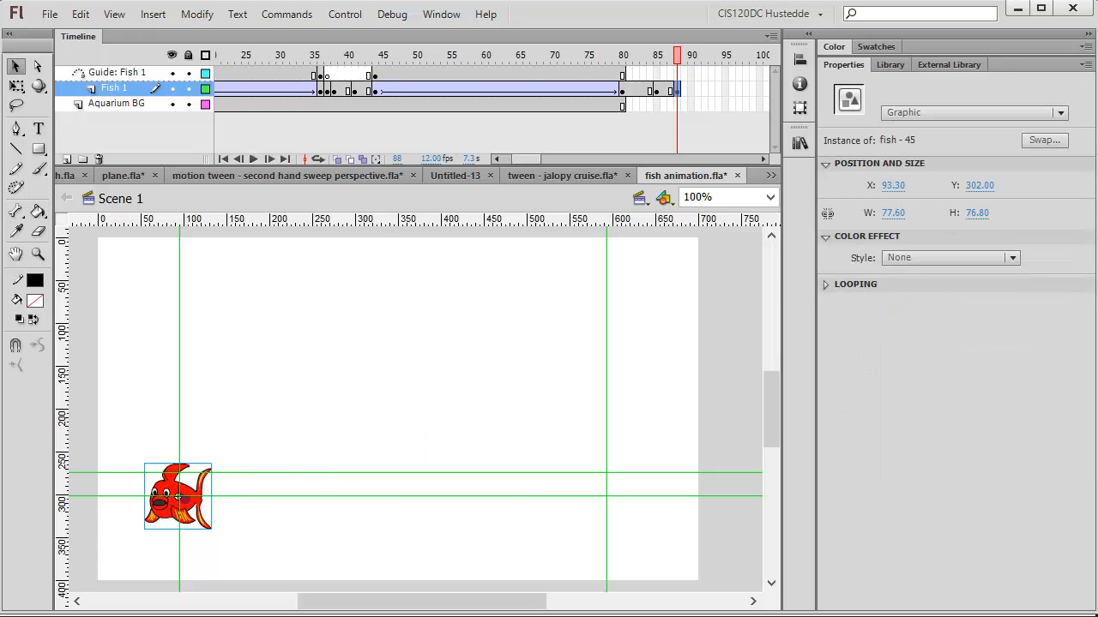
left_click(1056, 140)
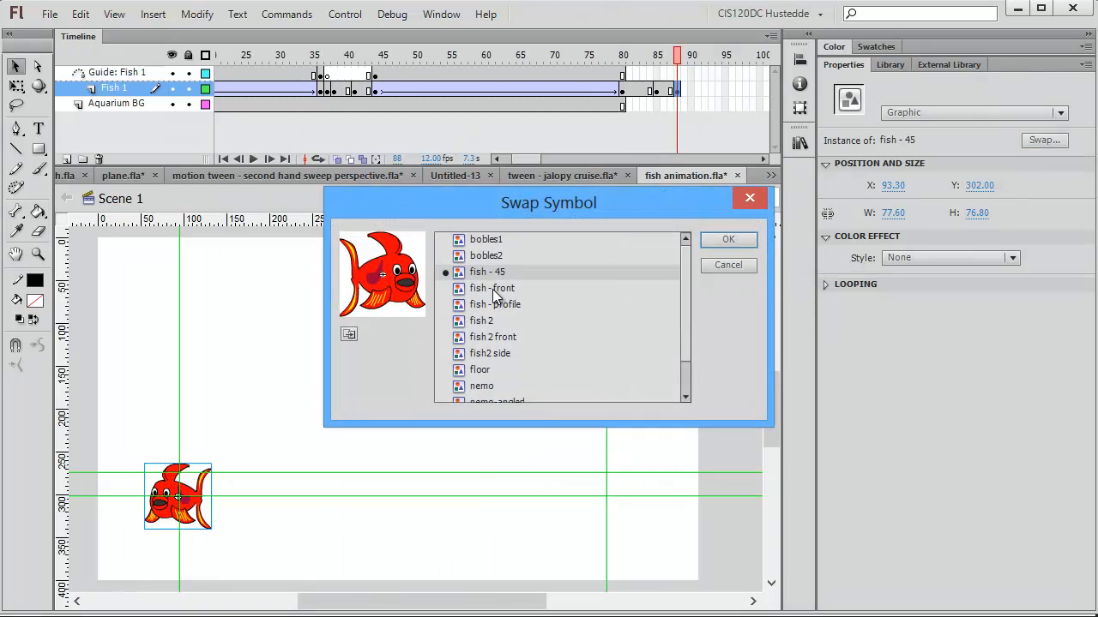
left_click(494, 290)
left_click(728, 239)
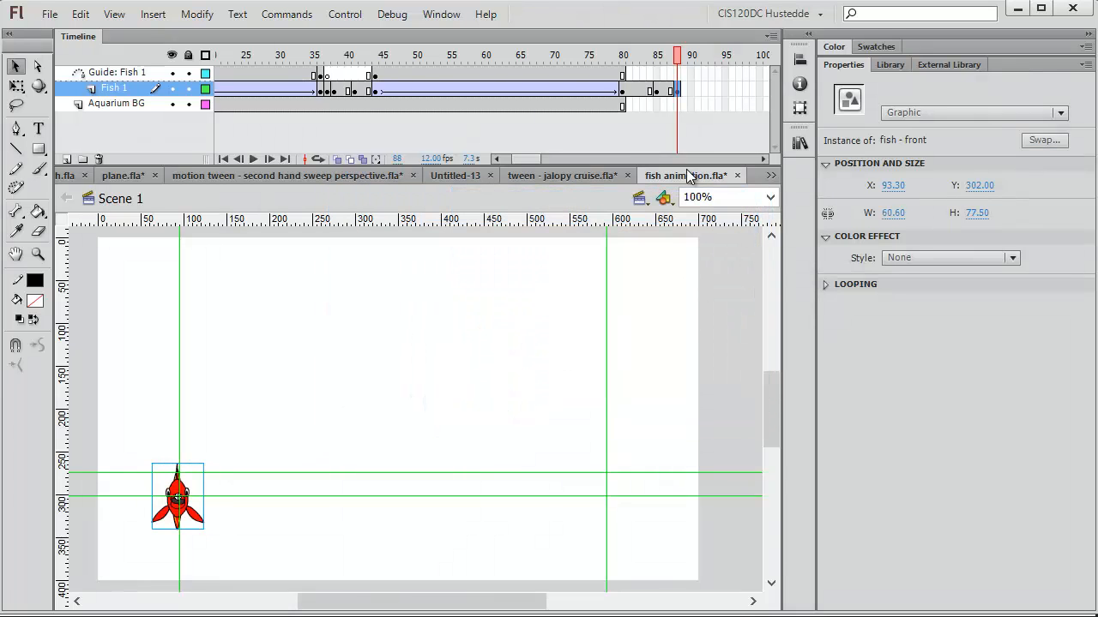
Step: Insert a keyframe at frame 93 of the Fish 1 layer and swap its fish for the fish - 45 symbol
left_click(713, 90)
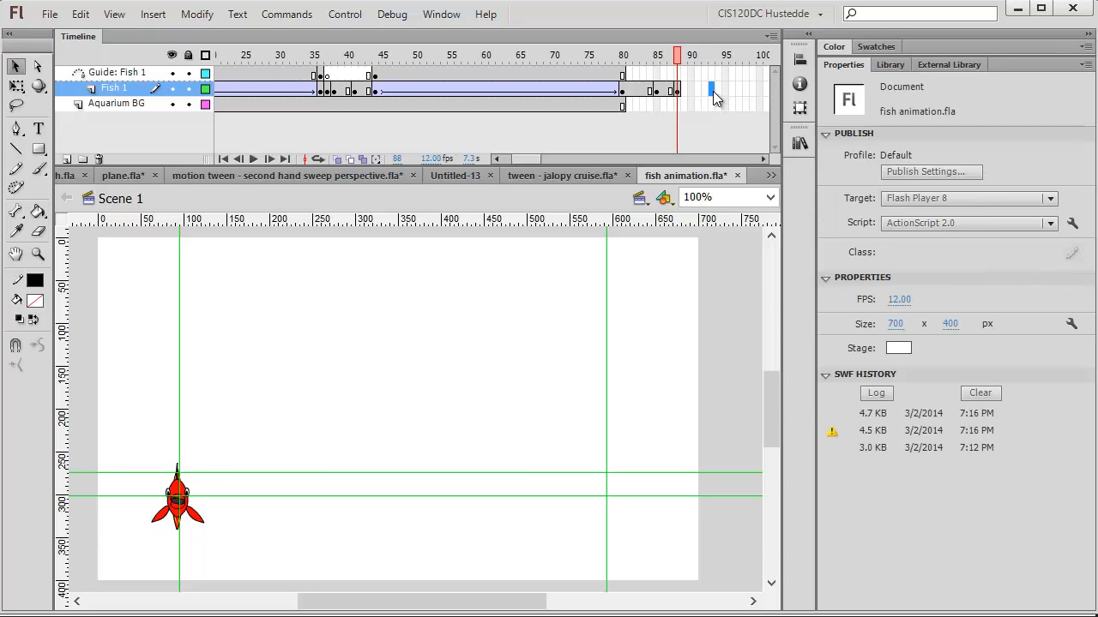
right_click(713, 90)
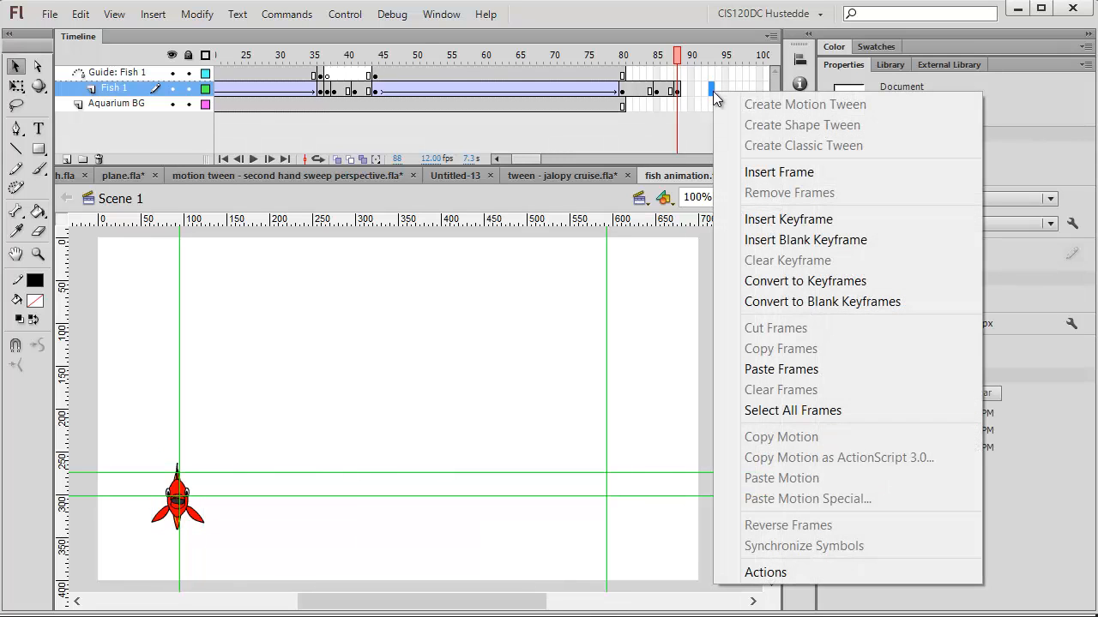
left_click(796, 221)
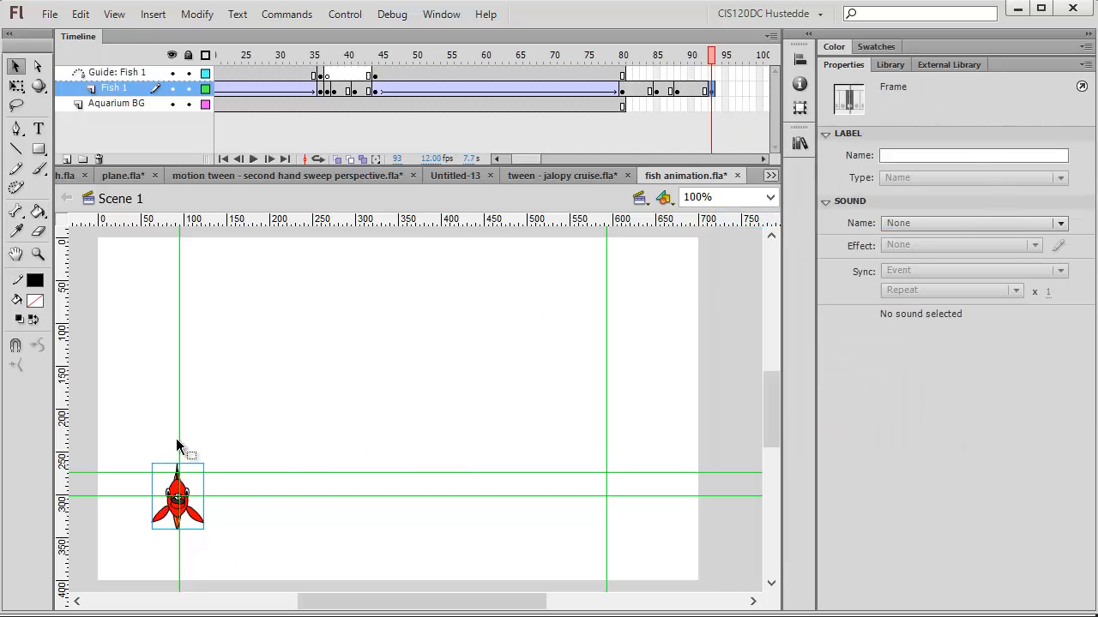
left_click(173, 515)
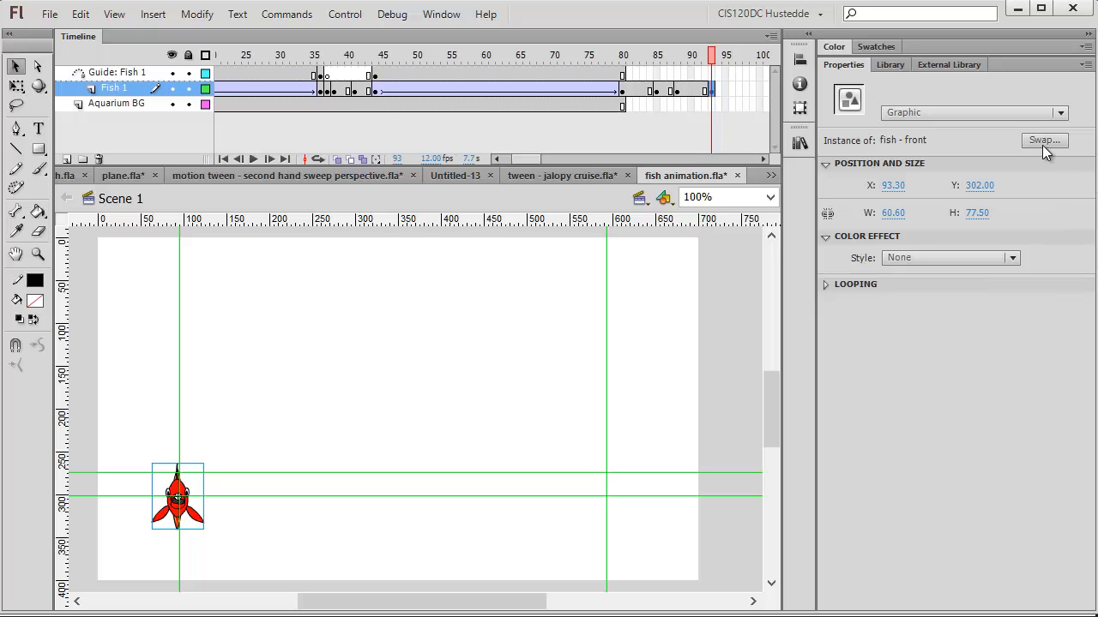
left_click(1042, 140)
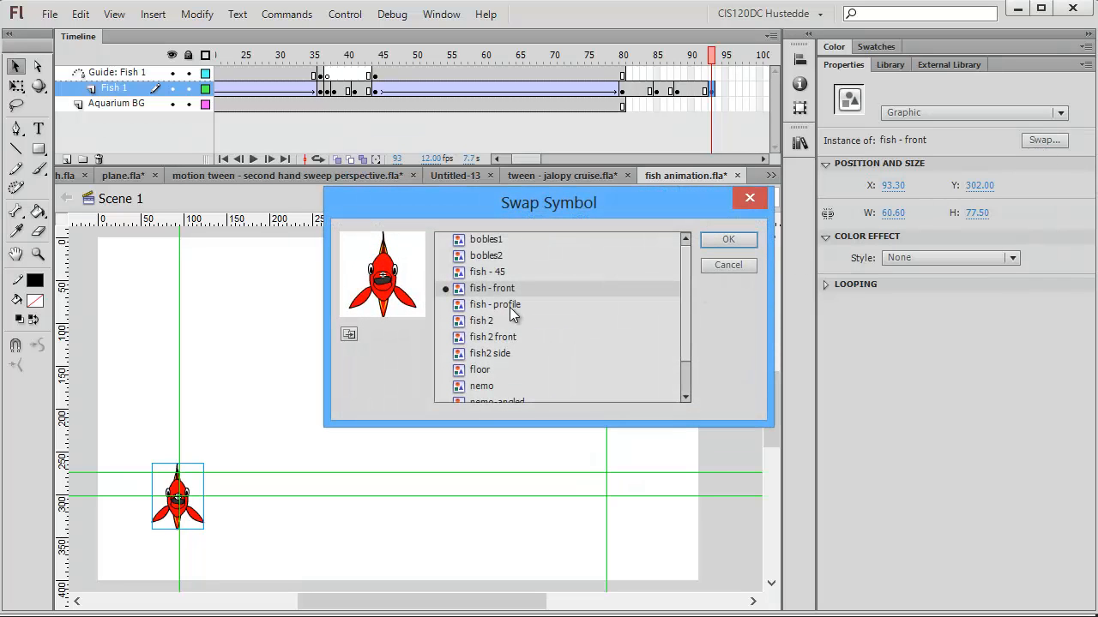
left_click(489, 272)
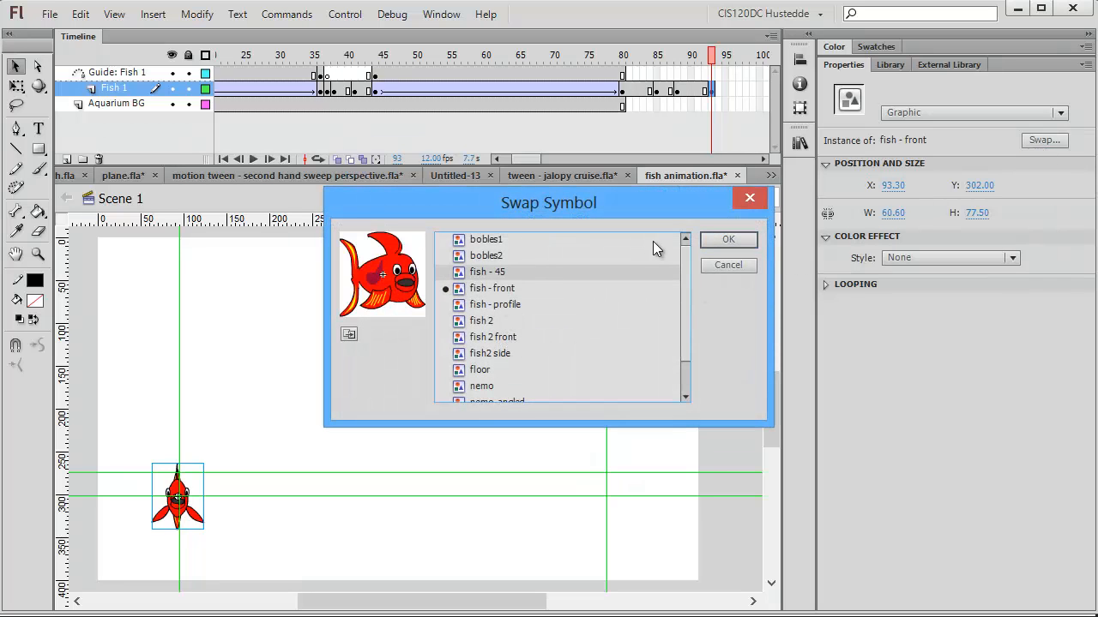
left_click(727, 240)
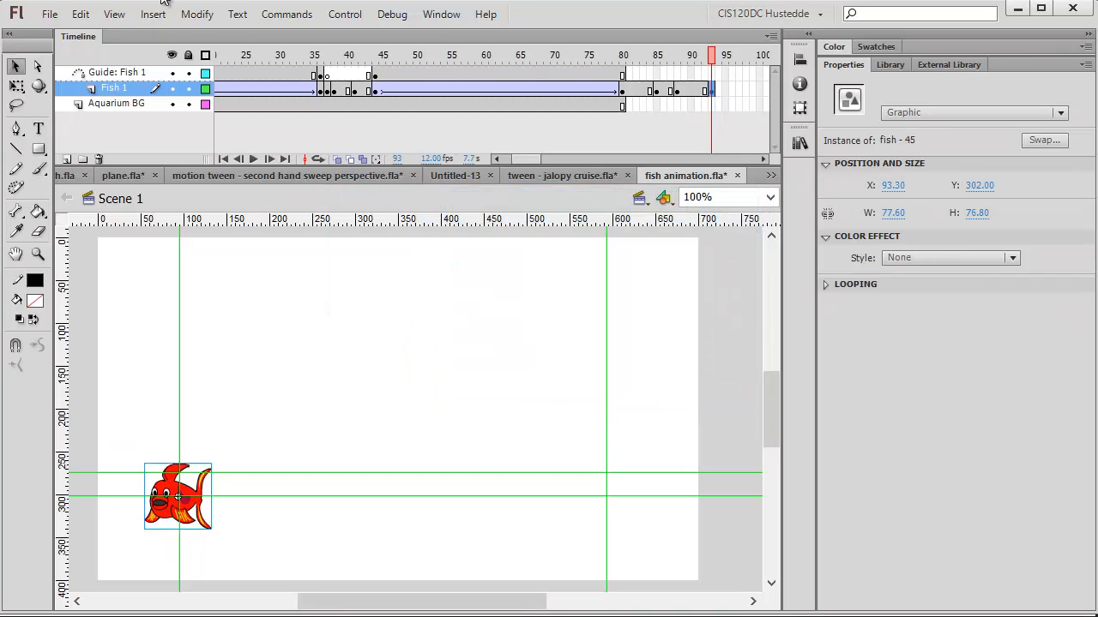
Step: Flip the fish at frame 93 horizontally so it faces the opposite direction
left_click(196, 15)
mouse_move(245, 245)
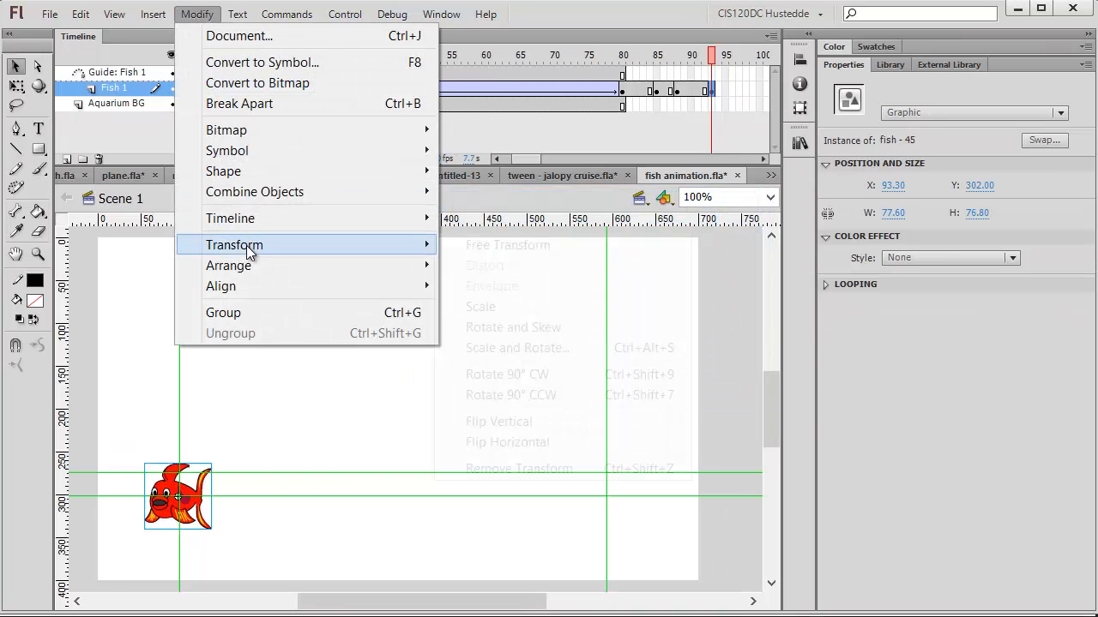
left_click(562, 442)
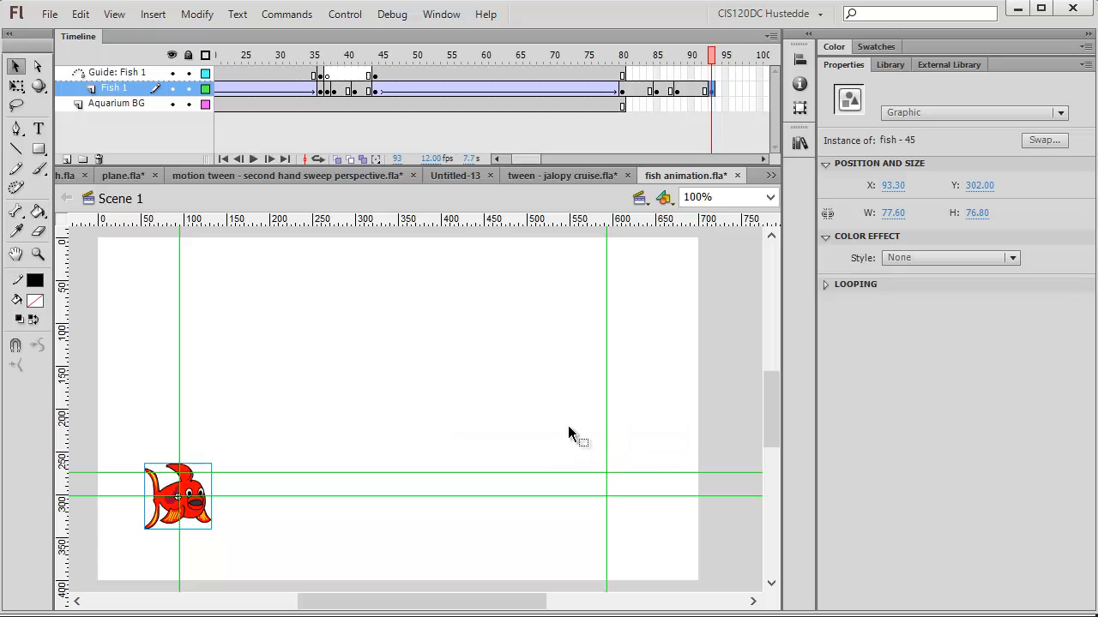
Step: Insert a keyframe at frame 95 of the Fish 1 layer and swap its fish for the fish - profile symbol
right_click(727, 89)
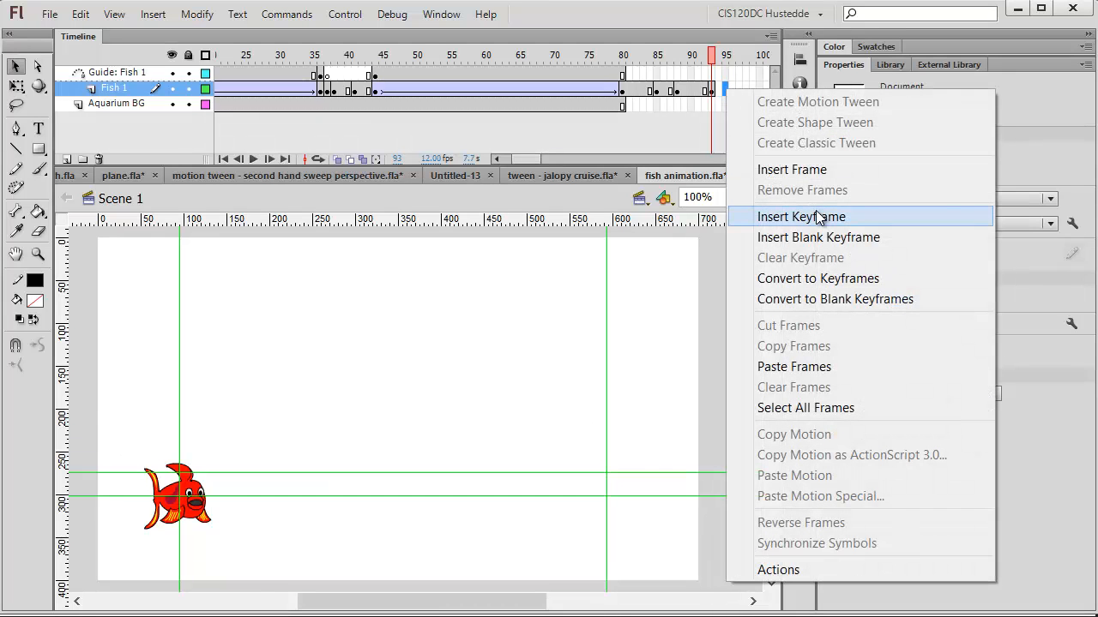
left_click(817, 217)
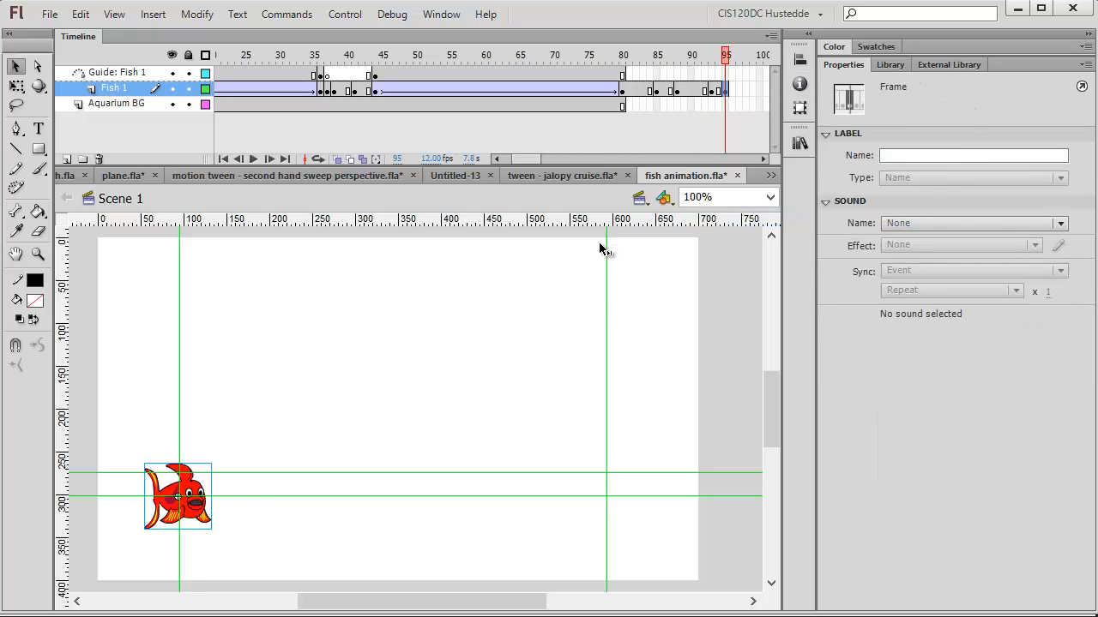
left_click(202, 512)
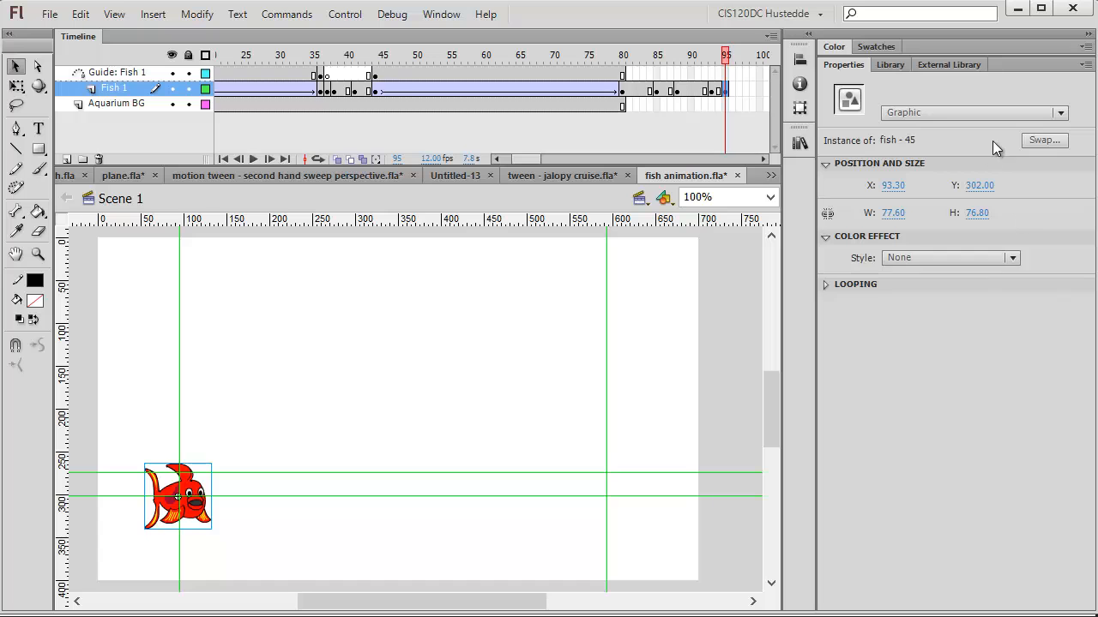
left_click(1043, 140)
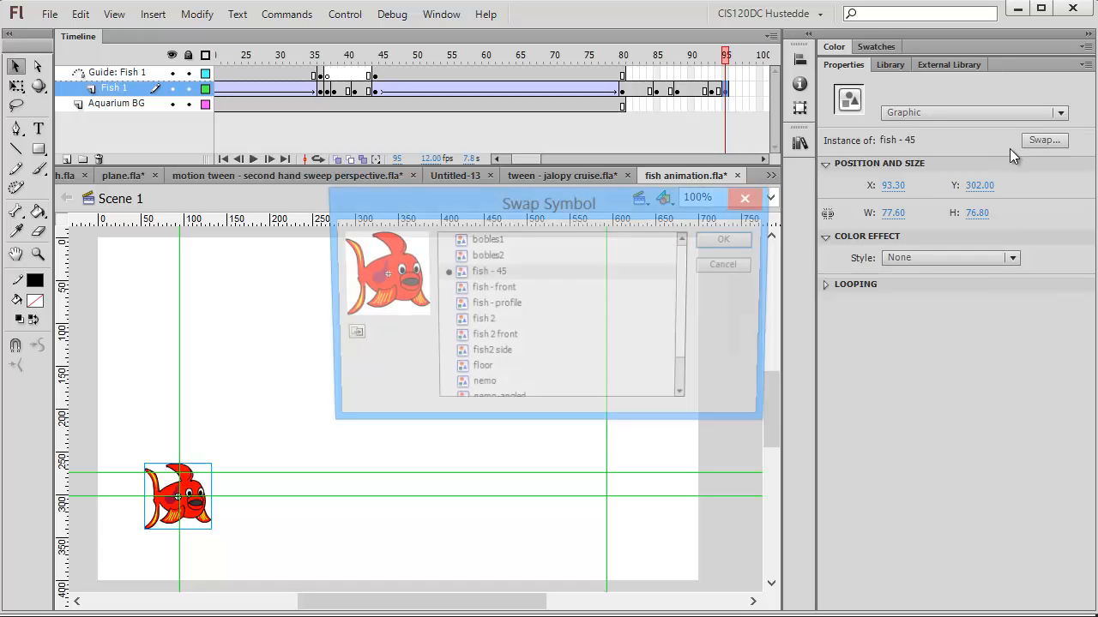
left_click(514, 305)
left_click(730, 241)
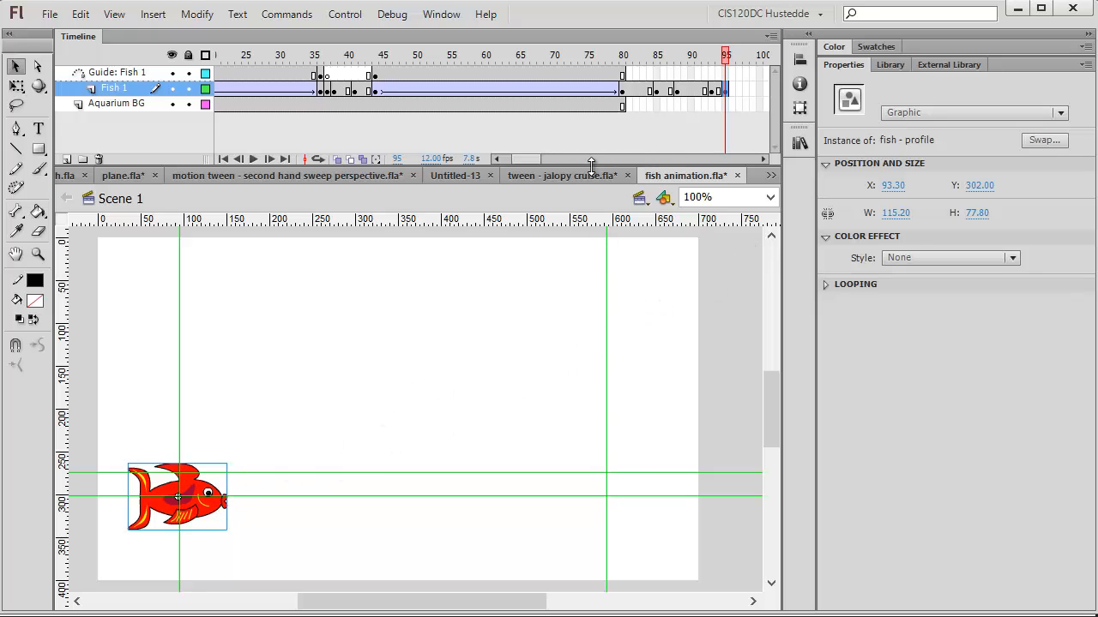
Step: Insert a keyframe at frame 120 of the Fish 1 layer
left_click_drag(539, 156, 554, 157)
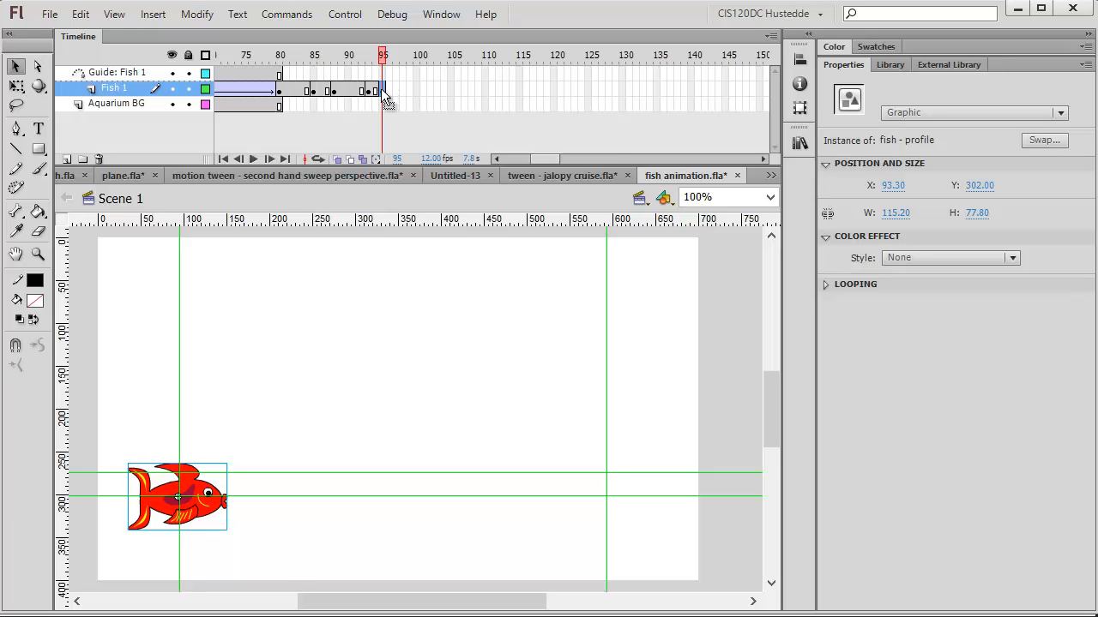
left_click(554, 87)
right_click(550, 87)
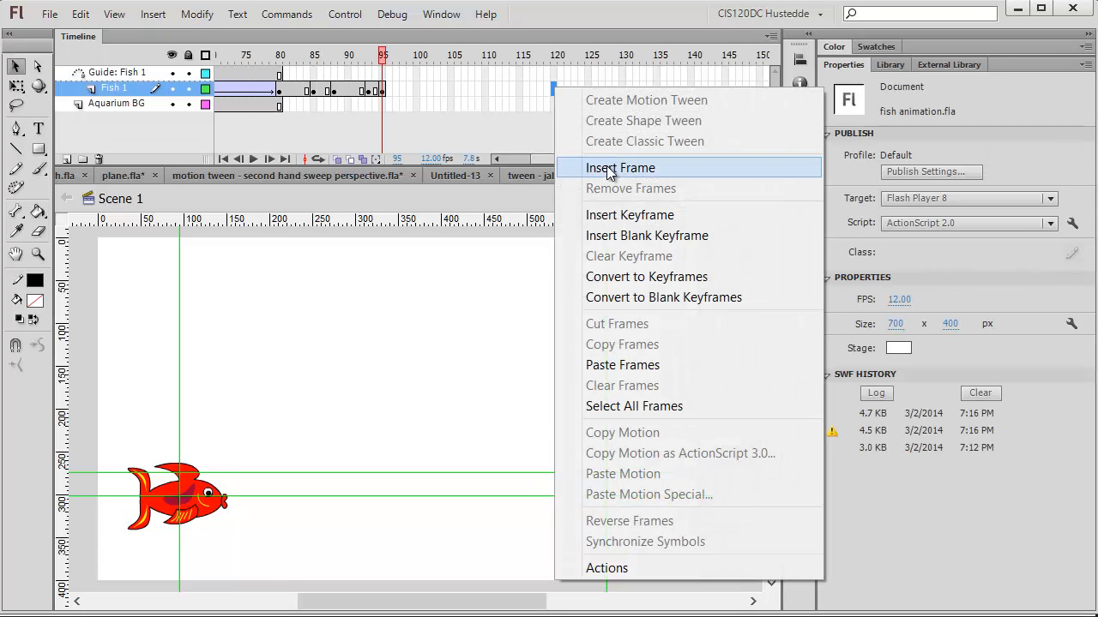
left_click(634, 214)
Step: Move the frame 120 fish to about X 563, Y 73 and reposition two ruler guides to cross at its centre
left_click_drag(221, 485, 604, 296)
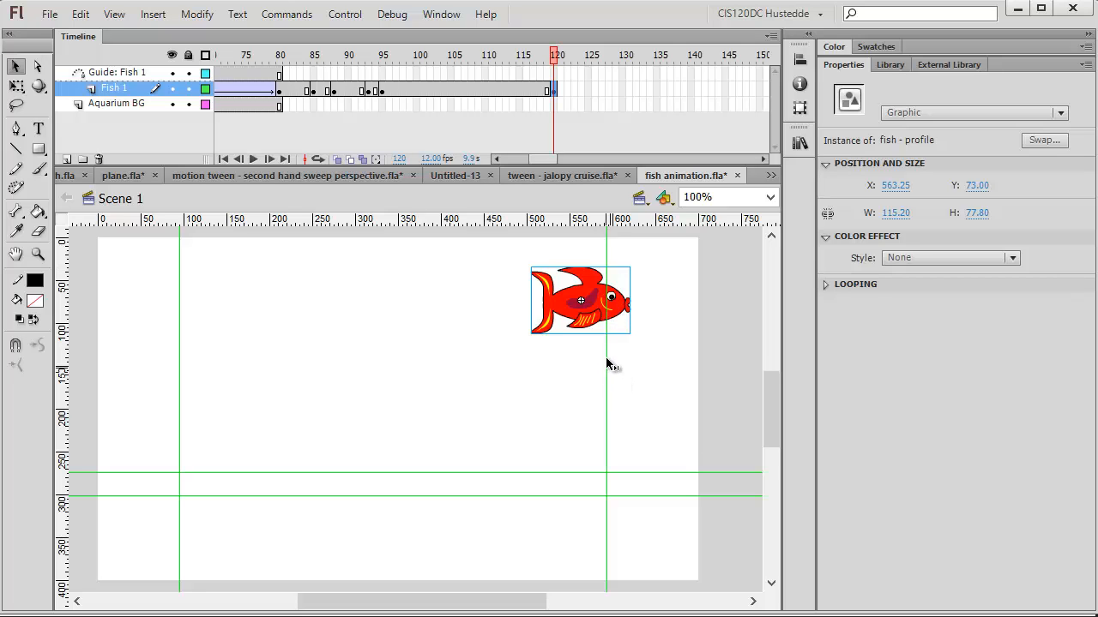
left_click_drag(607, 364, 582, 363)
left_click_drag(654, 473, 647, 301)
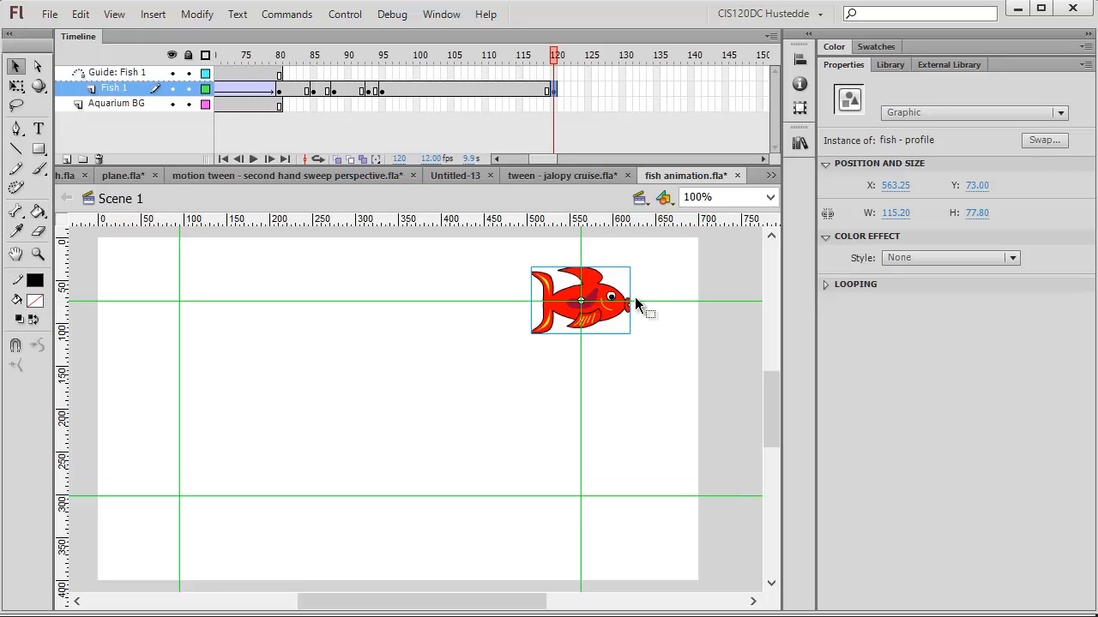
Step: Insert a blank keyframe at frame 95 of the Guide: Fish 1 layer and draw a straight line from the fish's centre to the upper ruler guide crossing
left_click(385, 74)
right_click(385, 74)
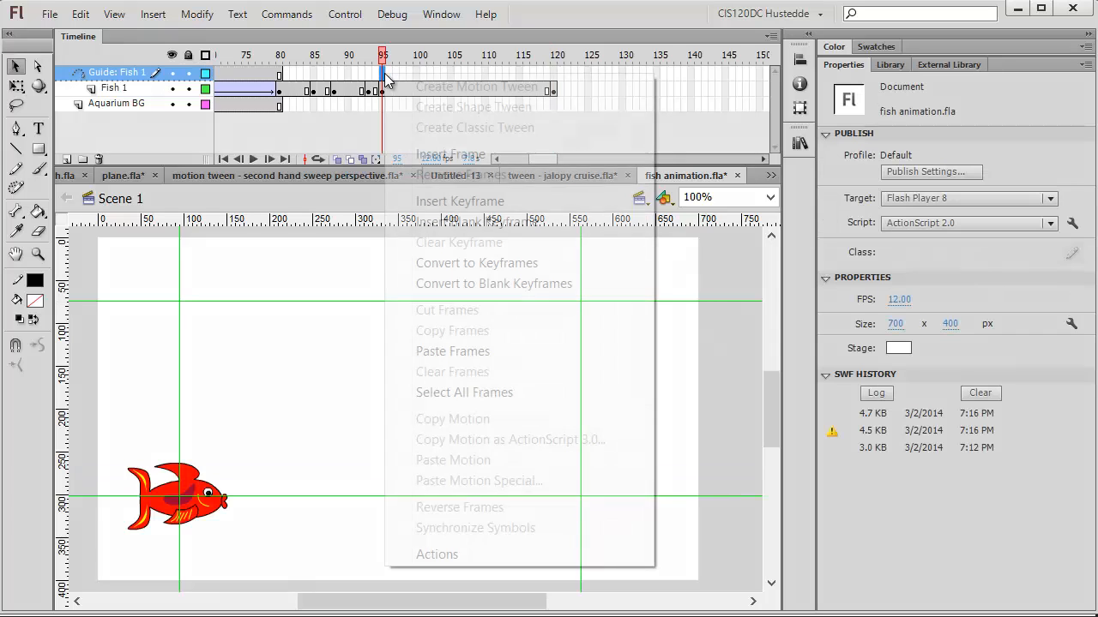
left_click(481, 222)
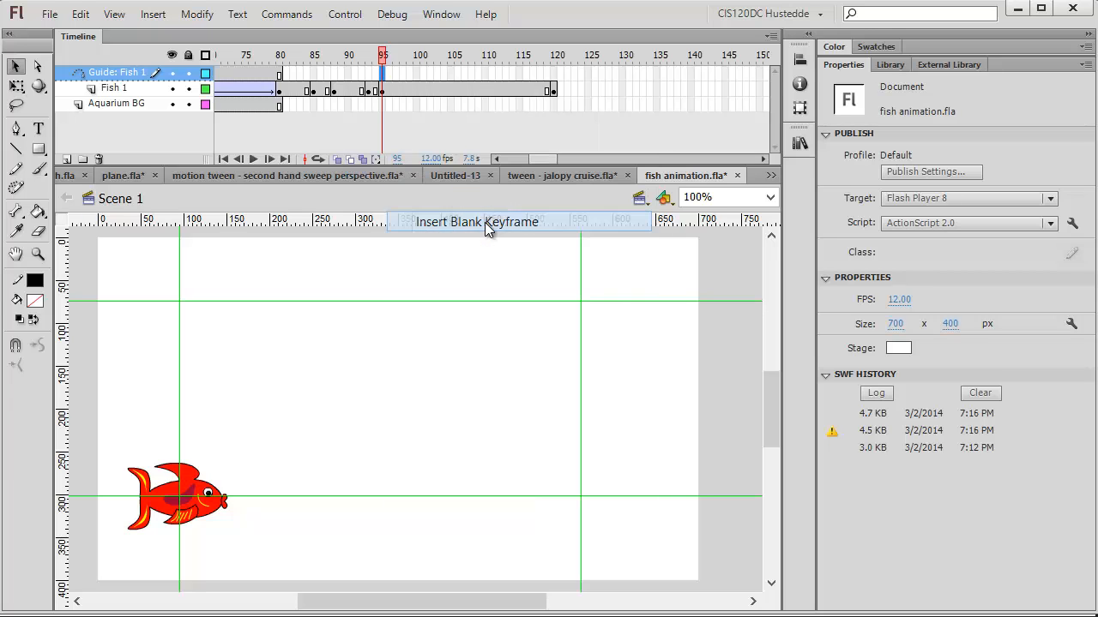
left_click(16, 148)
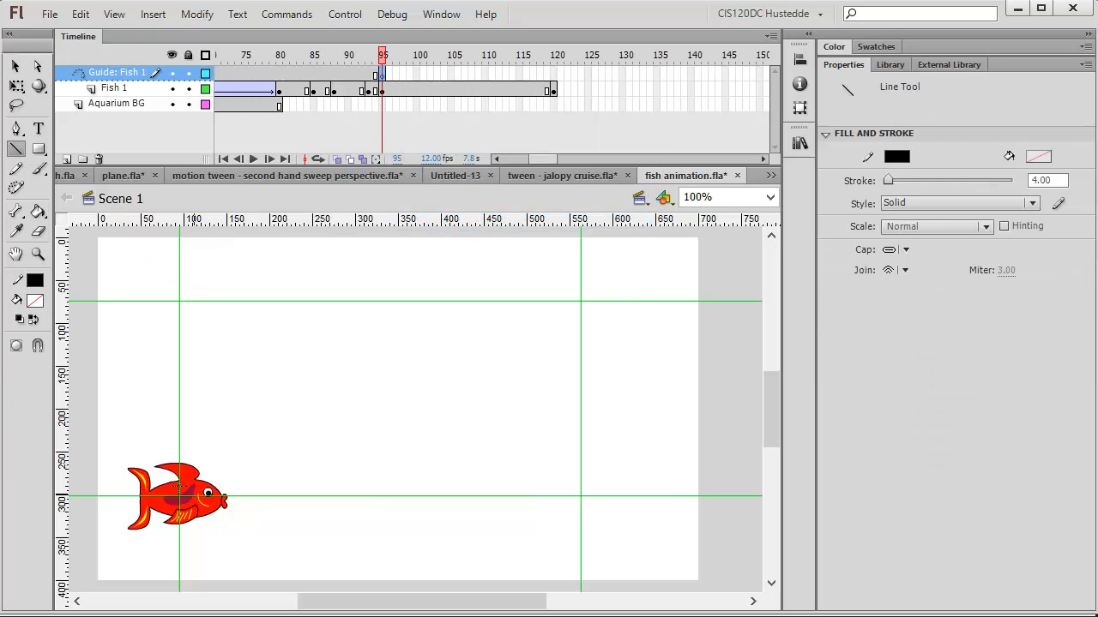
mouse_move(180, 496)
left_mouse_down()
mouse_move(493, 360)
mouse_move(579, 301)
left_mouse_up()
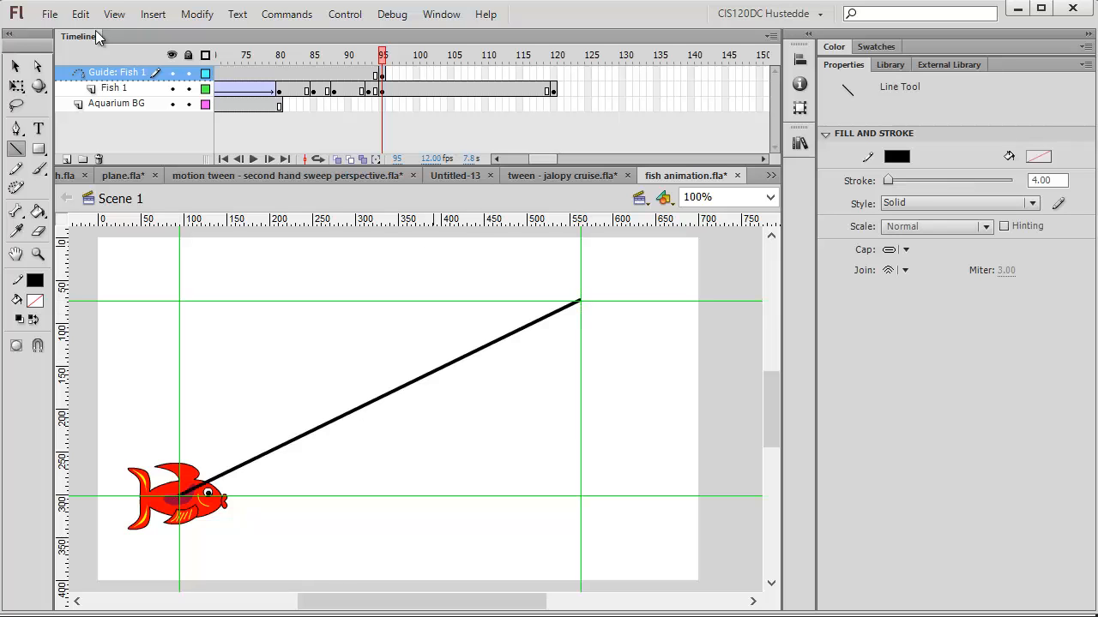
Step: Reshape the straight guide line into two downward-sagging curves joined at a corner slightly past its middle
left_click(16, 66)
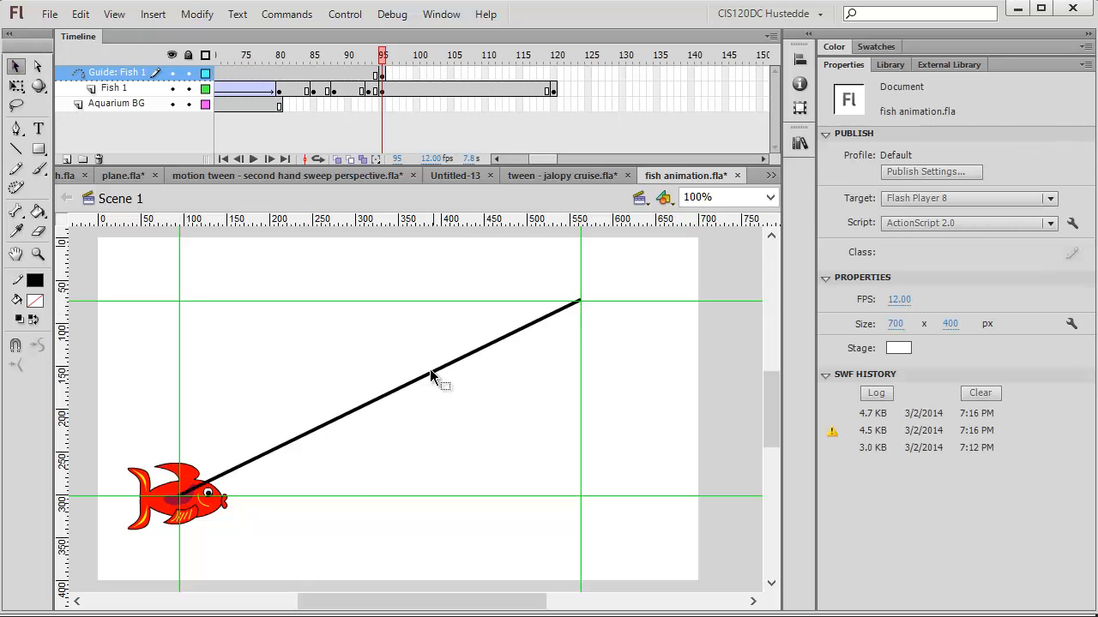
mouse_move(433, 372)
left_mouse_down()
mouse_move(487, 441)
mouse_move(476, 441)
mouse_move(451, 364)
left_mouse_up()
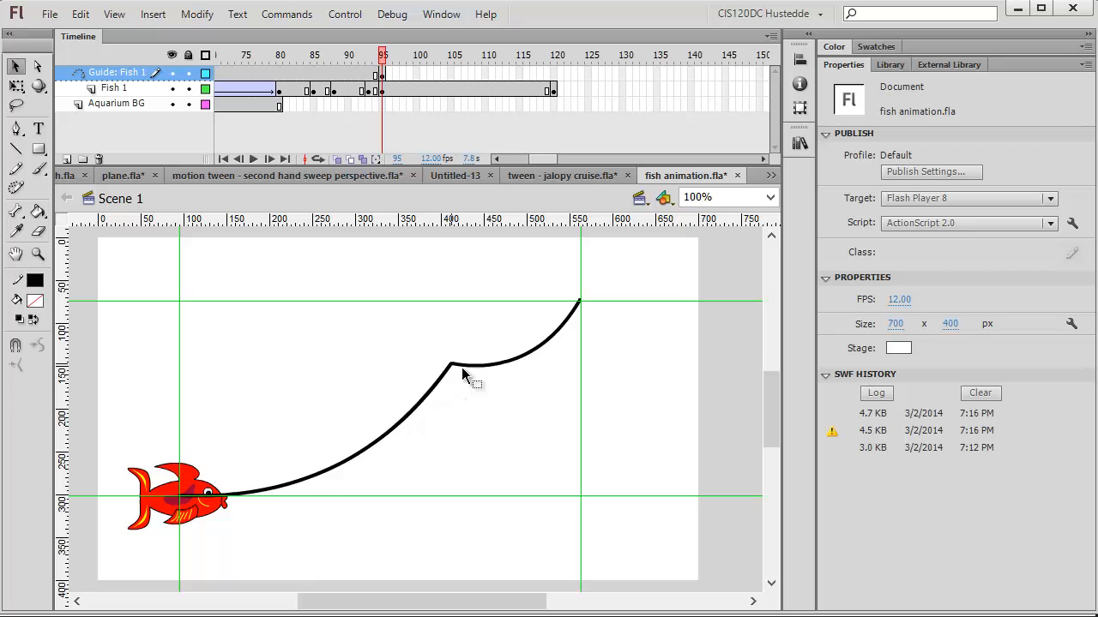
left_click_drag(410, 434, 427, 443)
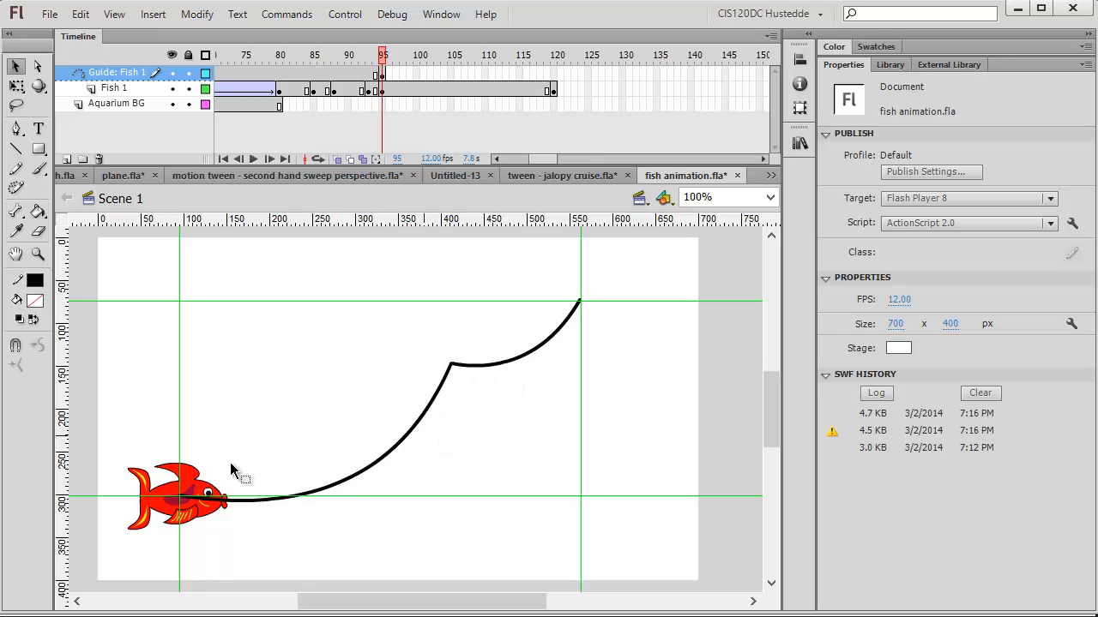
Step: Extend the Guide: Fish 1 and Aquarium BG layers to frame 120 with inserted frames
left_click(553, 76)
right_click(554, 74)
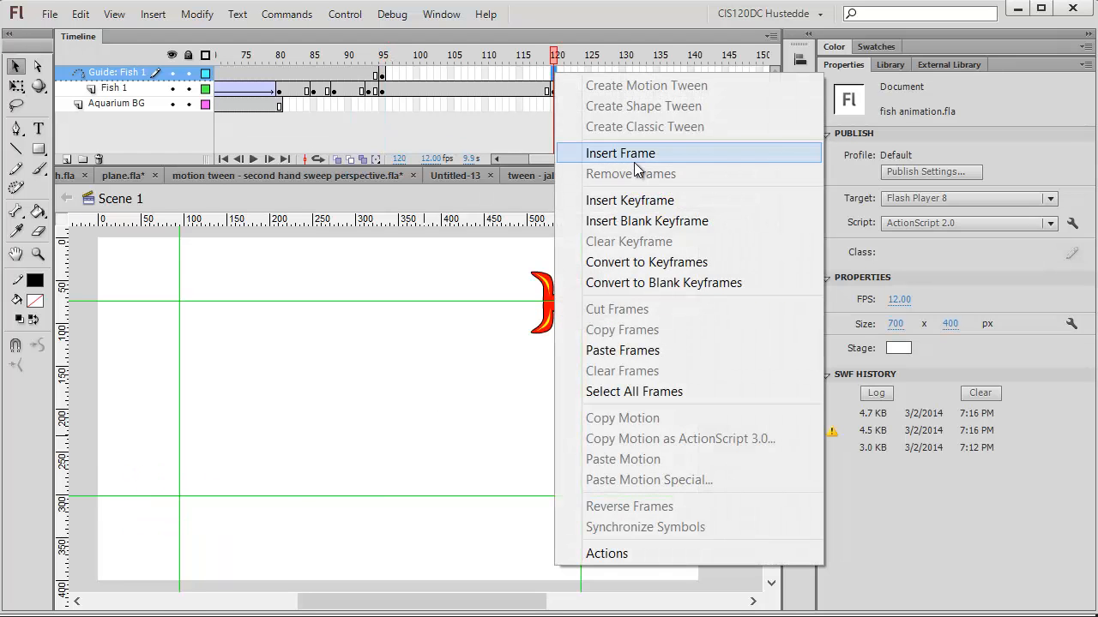
left_click(634, 161)
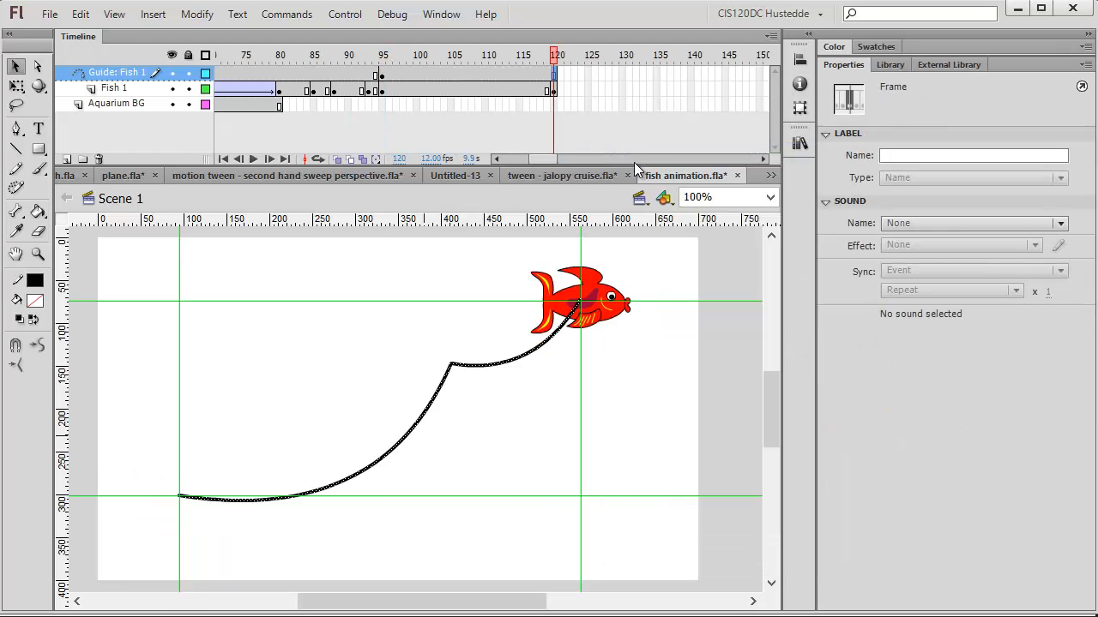
left_click(556, 103)
right_click(555, 104)
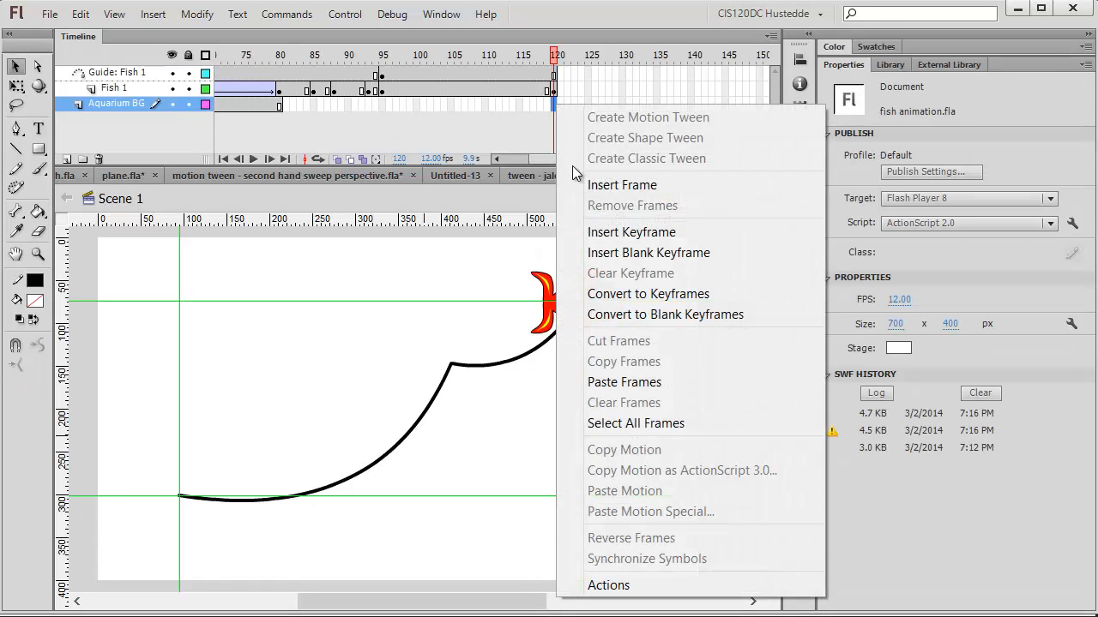
left_click(632, 185)
key("Return")
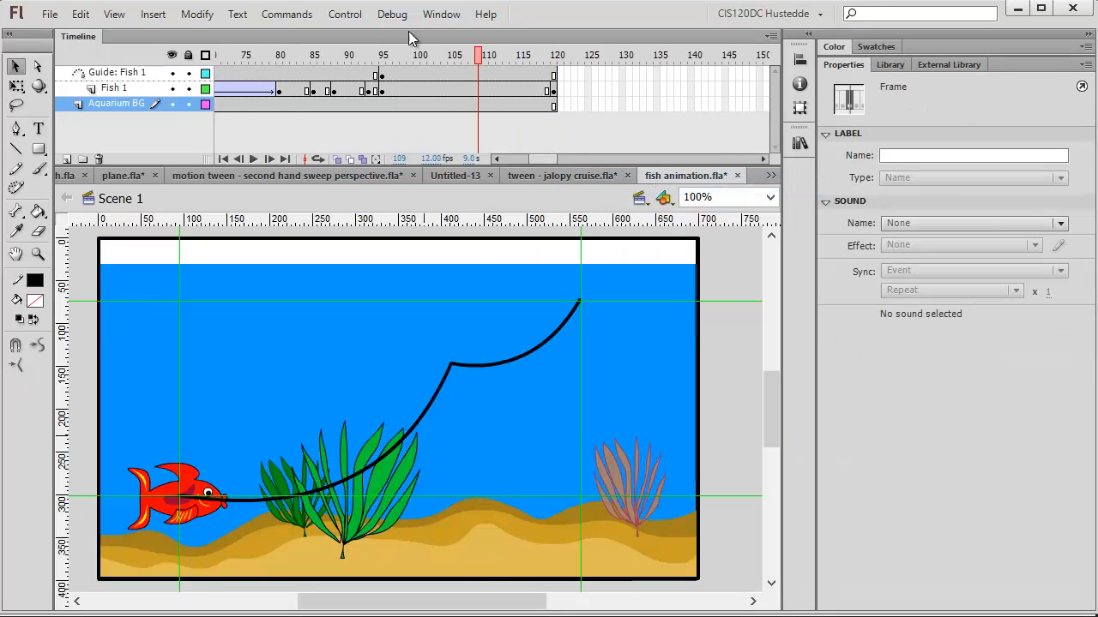
Step: Create a classic tween between frames 95 and 120 of the Fish 1 layer and scrub through it to preview the motion
left_click_drag(345, 46, 693, 134)
left_click(679, 129)
left_click(656, 88)
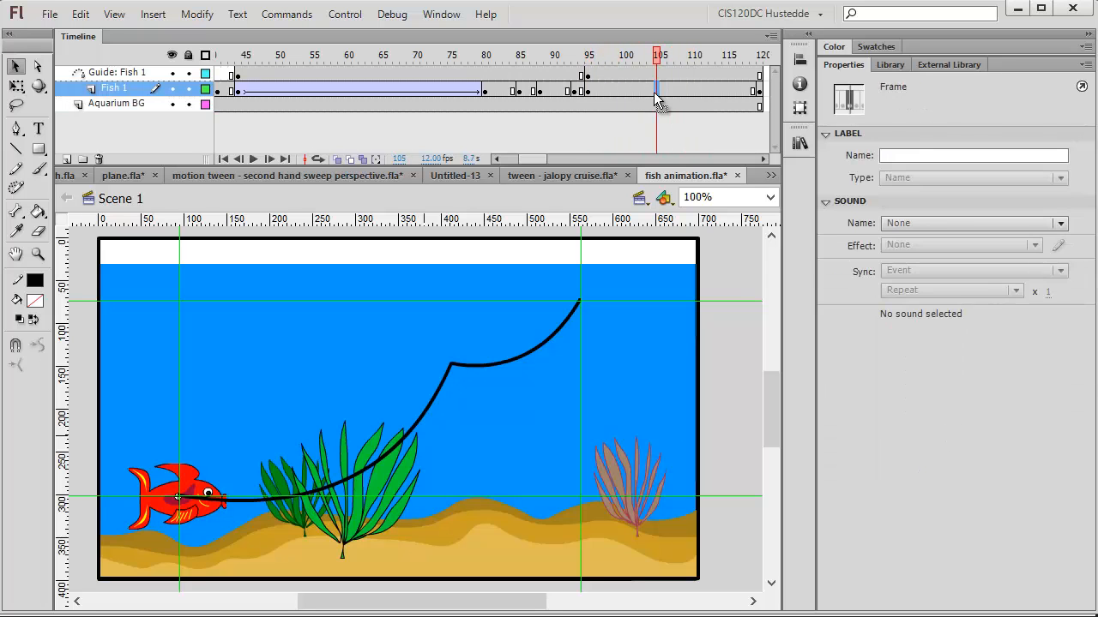
right_click(656, 88)
left_click(737, 146)
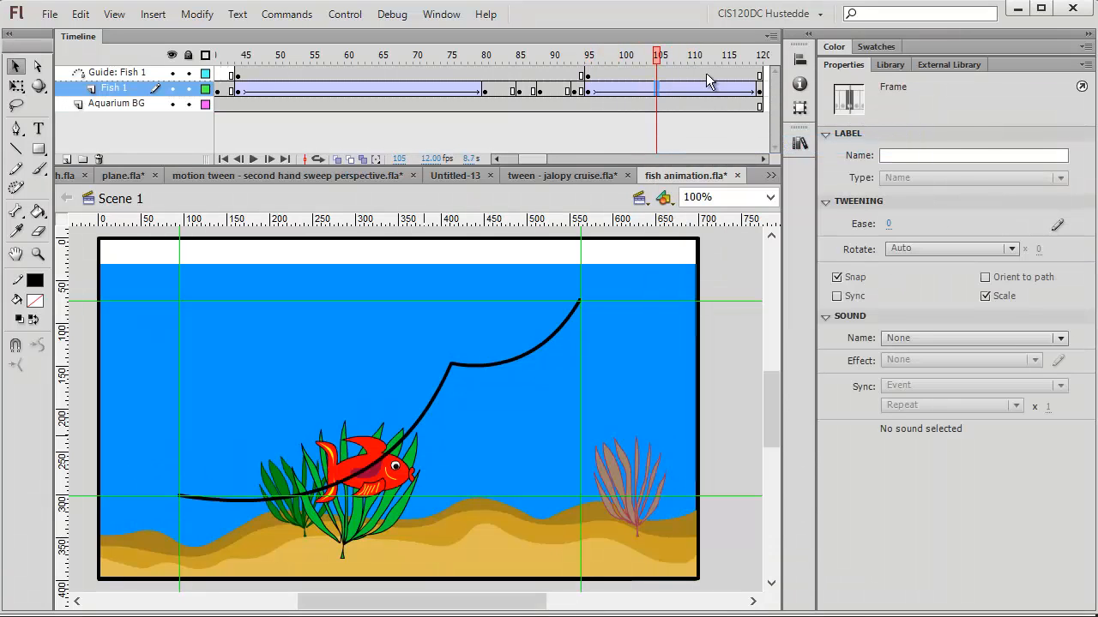
left_click(588, 73)
left_click_drag(588, 73, 769, 26)
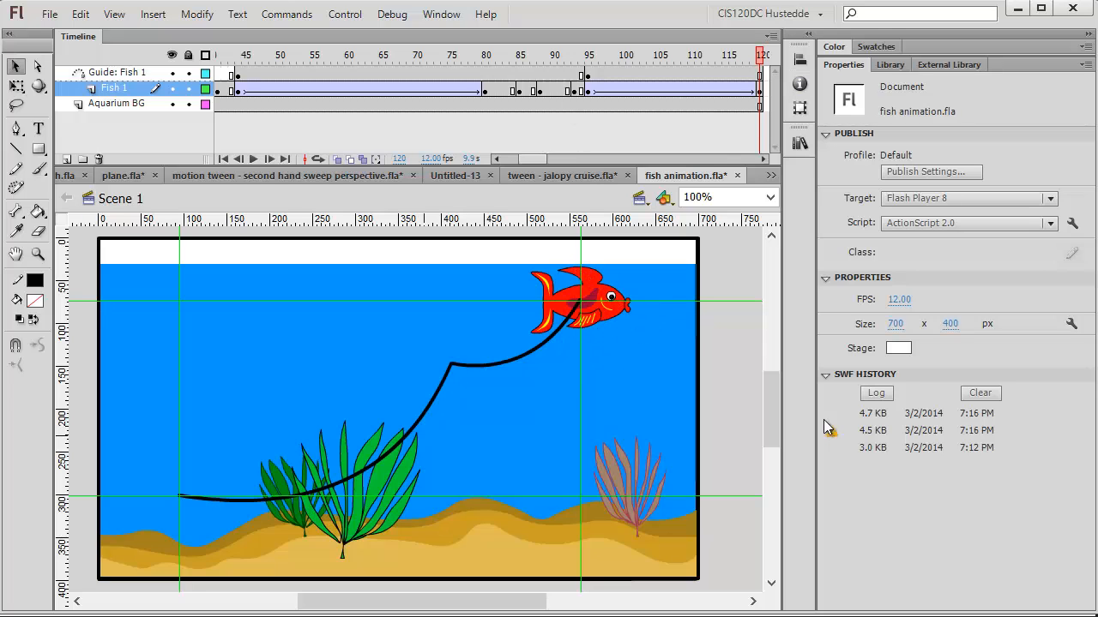
Step: Insert a keyframe at frame 122 of the Fish 1 layer and swap its fish for the fish - 45 symbol
left_click_drag(446, 607, 469, 608)
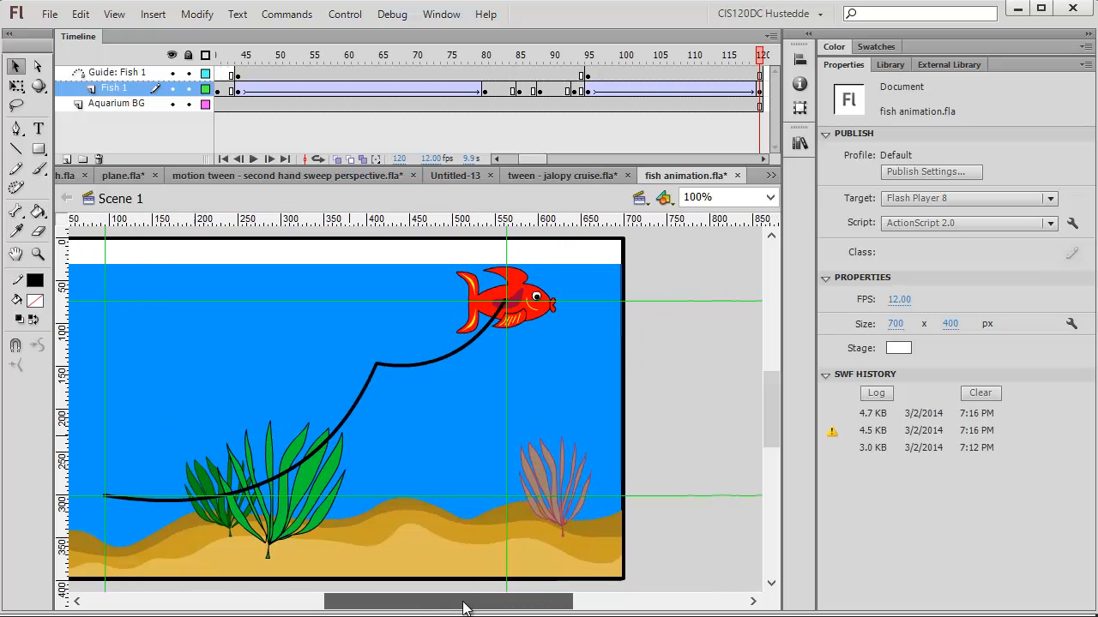
left_click(764, 159)
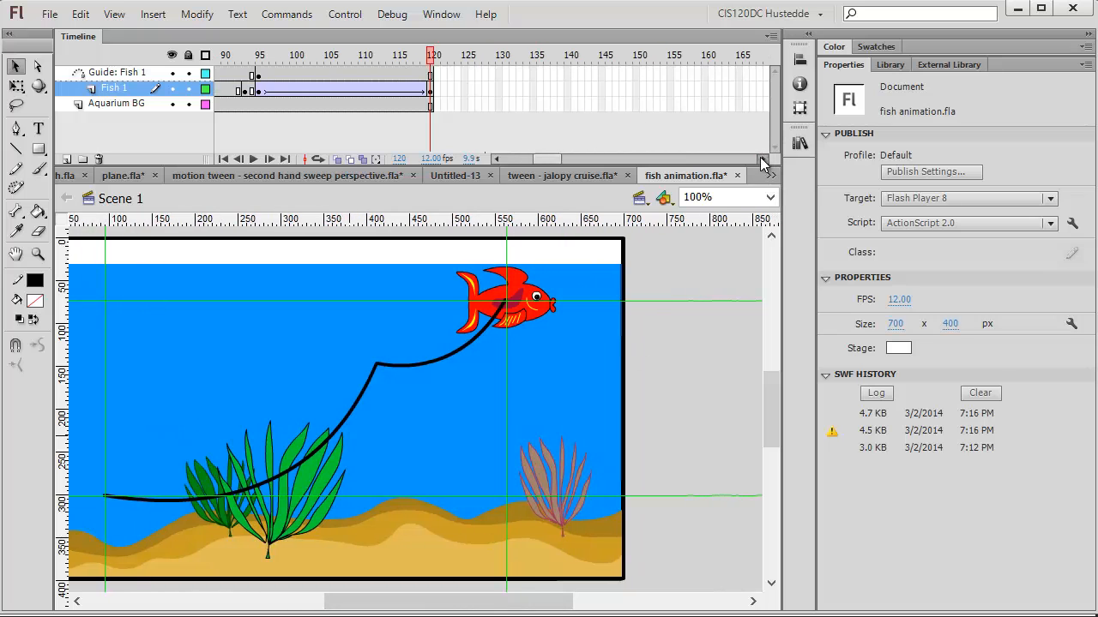
left_click(443, 89)
right_click(444, 90)
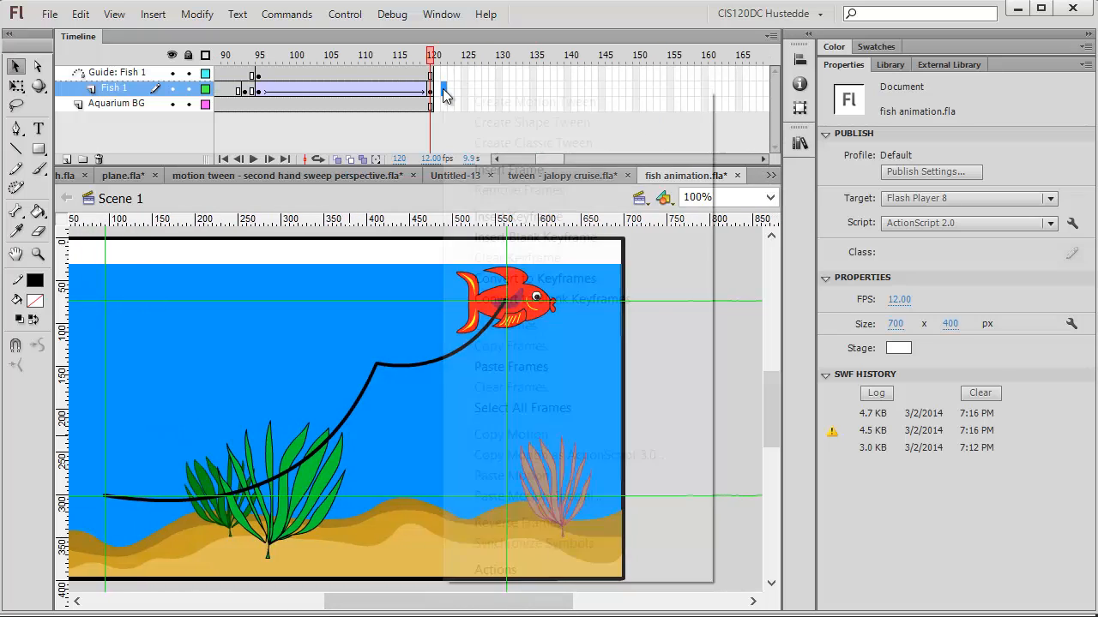
left_click(526, 222)
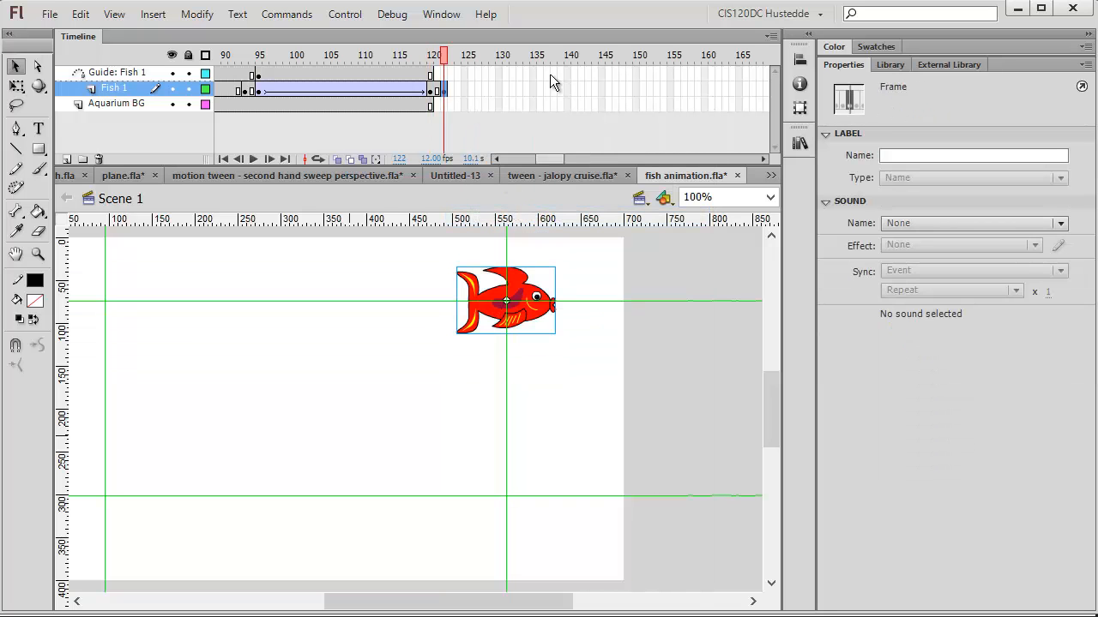
left_click(530, 309)
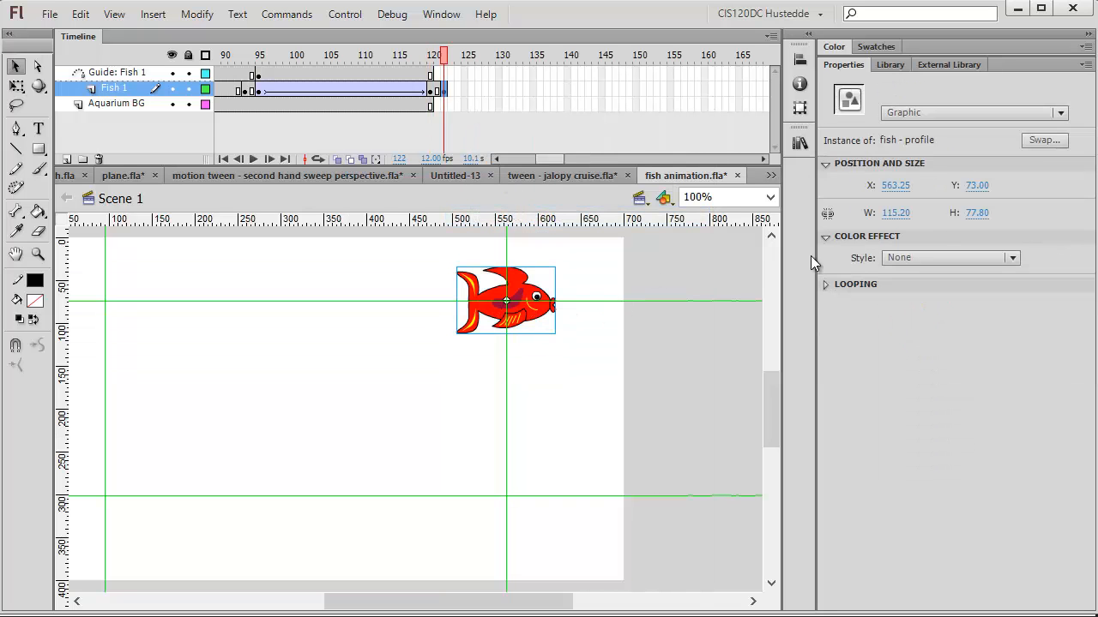
left_click(1038, 140)
left_click(501, 257)
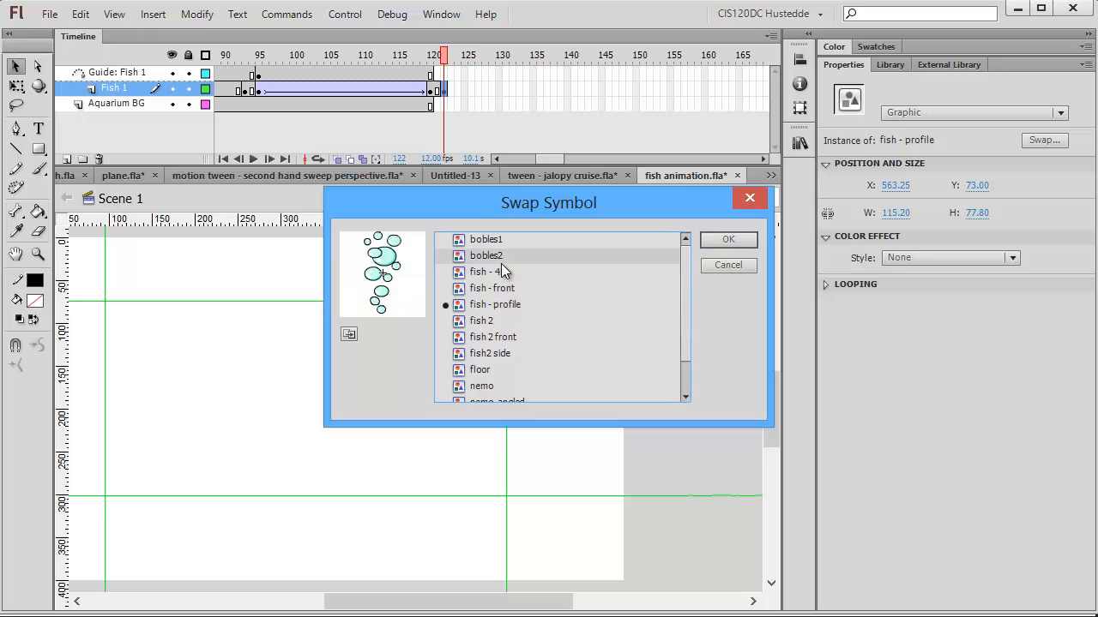
left_click(510, 272)
left_click(708, 242)
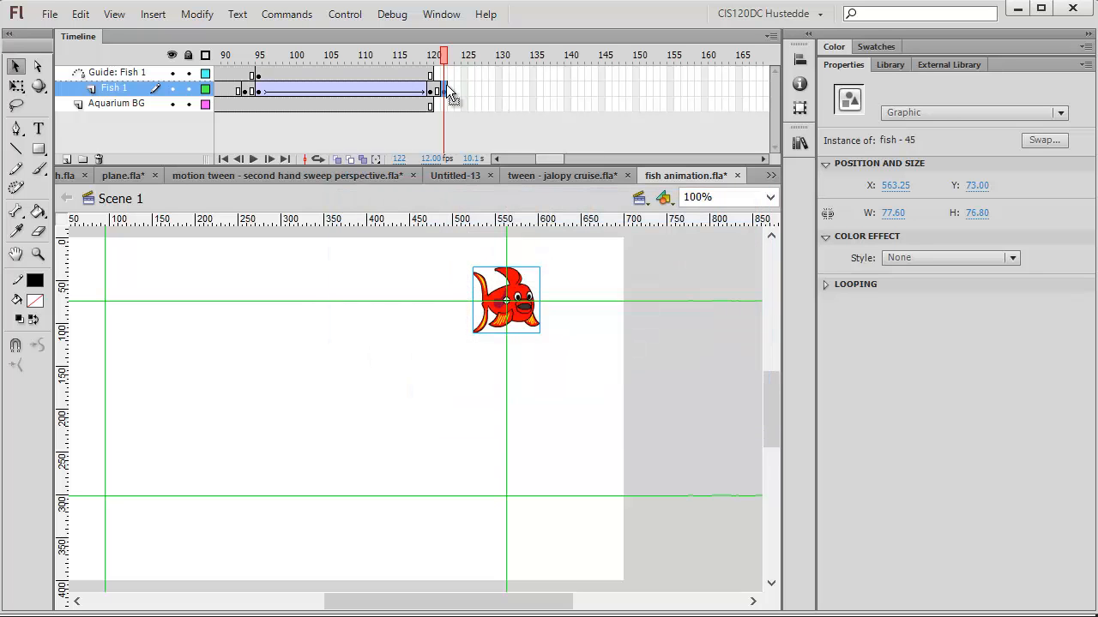
Step: Insert a keyframe at frame 124 of the Fish 1 layer and swap its fish for the fish - front symbol
left_click(457, 88)
right_click(457, 88)
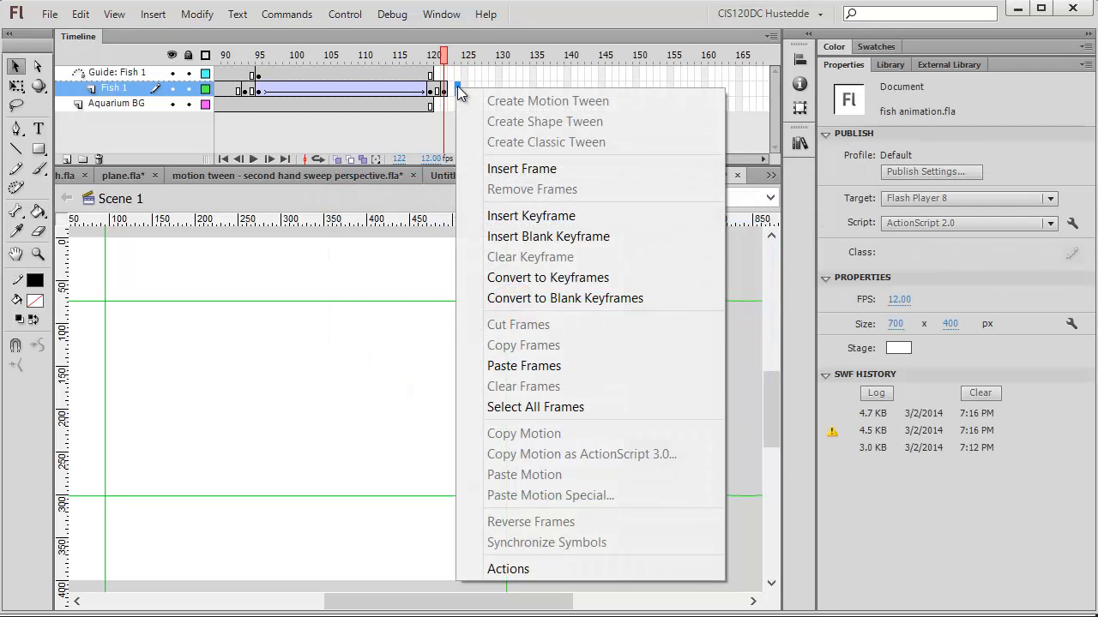
left_click(525, 216)
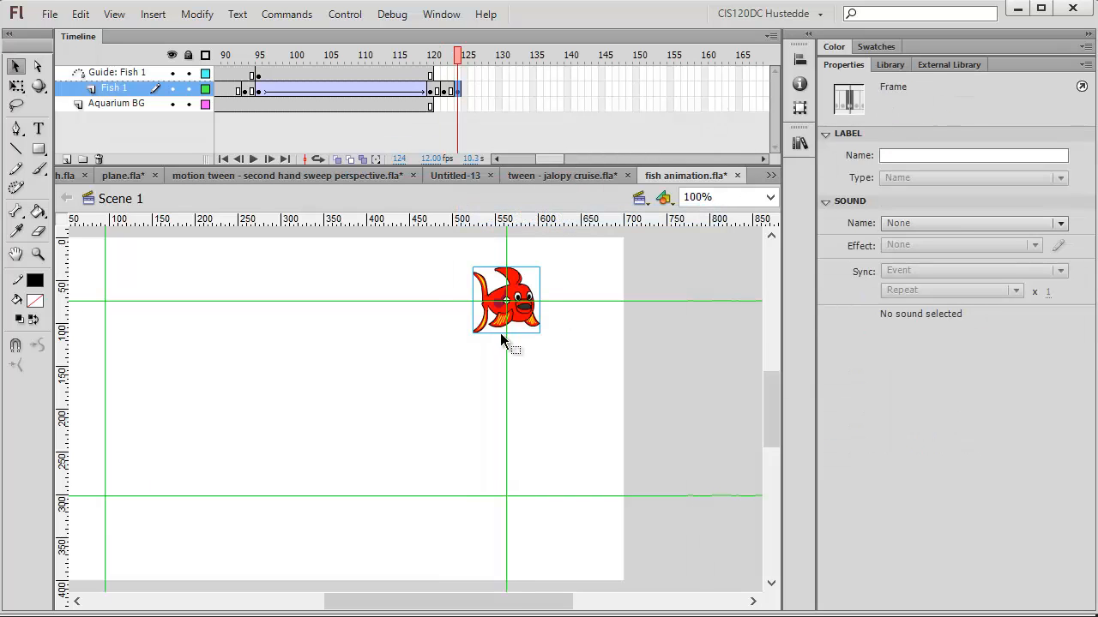
left_click(531, 319)
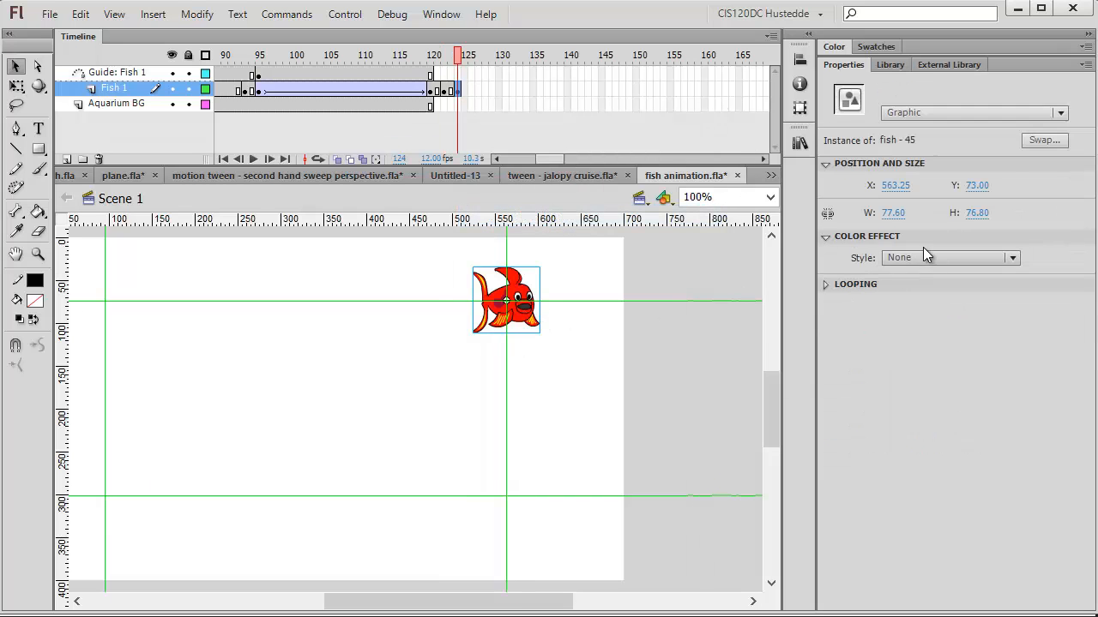
left_click(1040, 143)
left_click(495, 290)
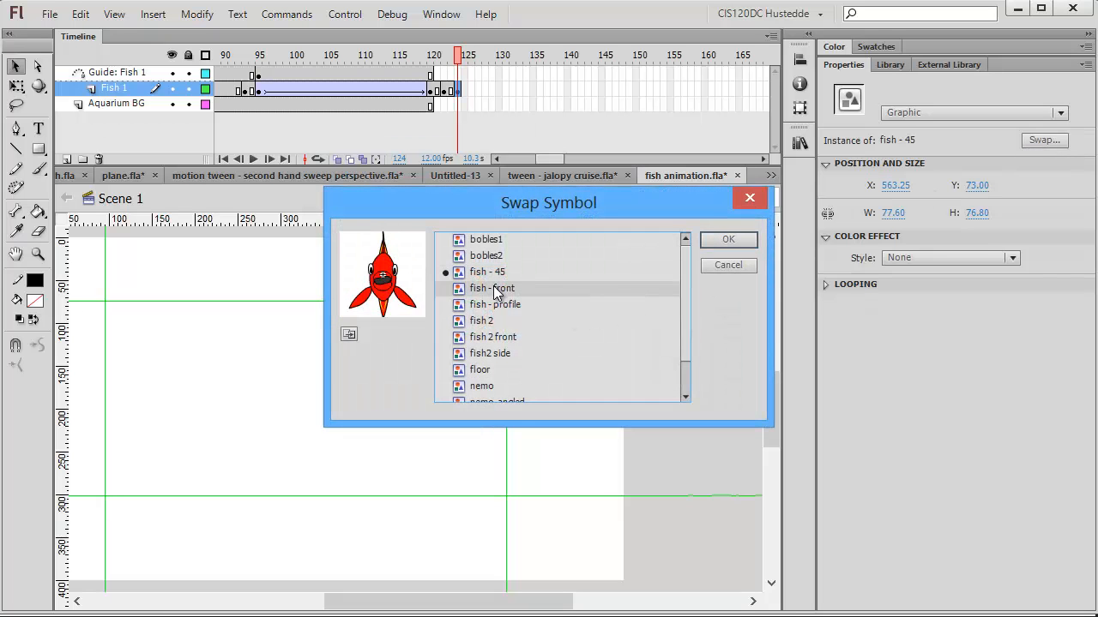
left_click(719, 239)
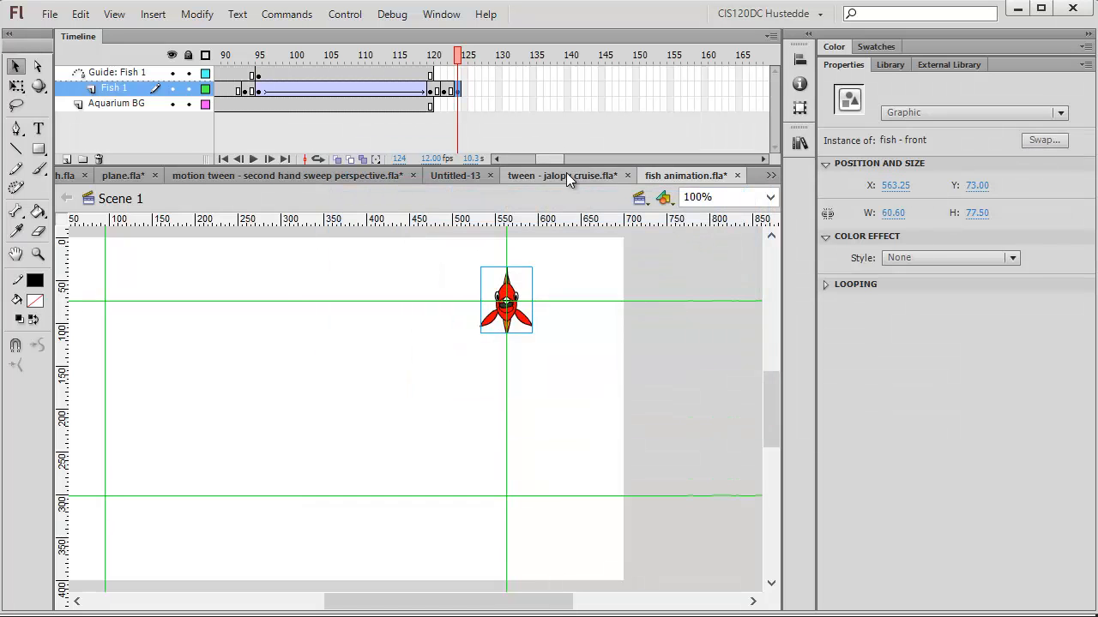
Step: Insert a keyframe at frame 134 of the Fish 1 layer and swap its fish for the fish - 45 symbol
left_click(523, 90)
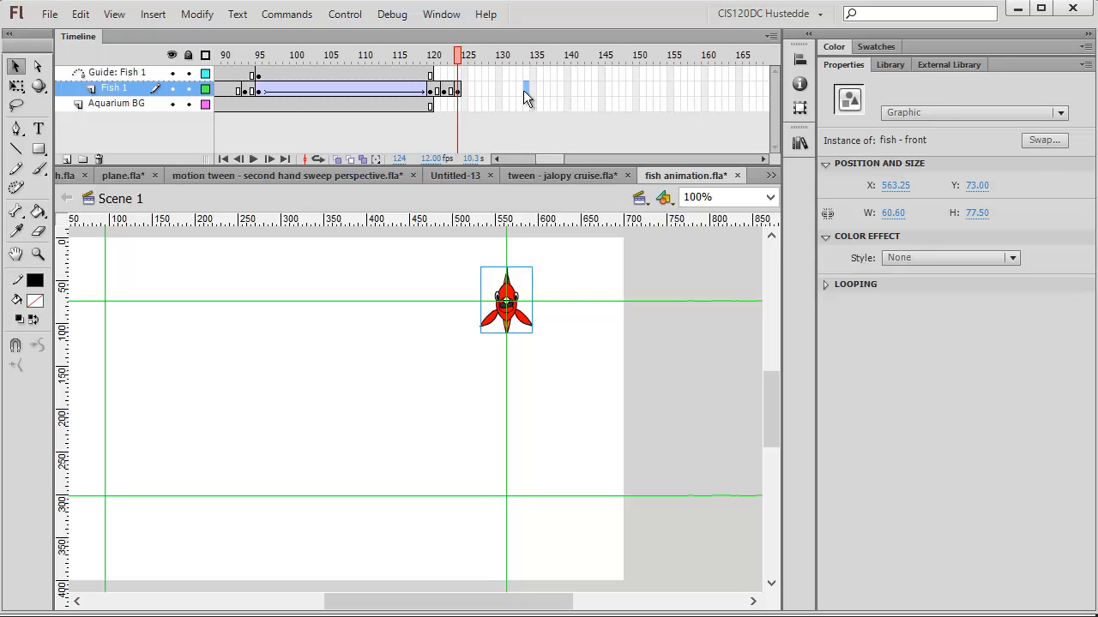
right_click(523, 90)
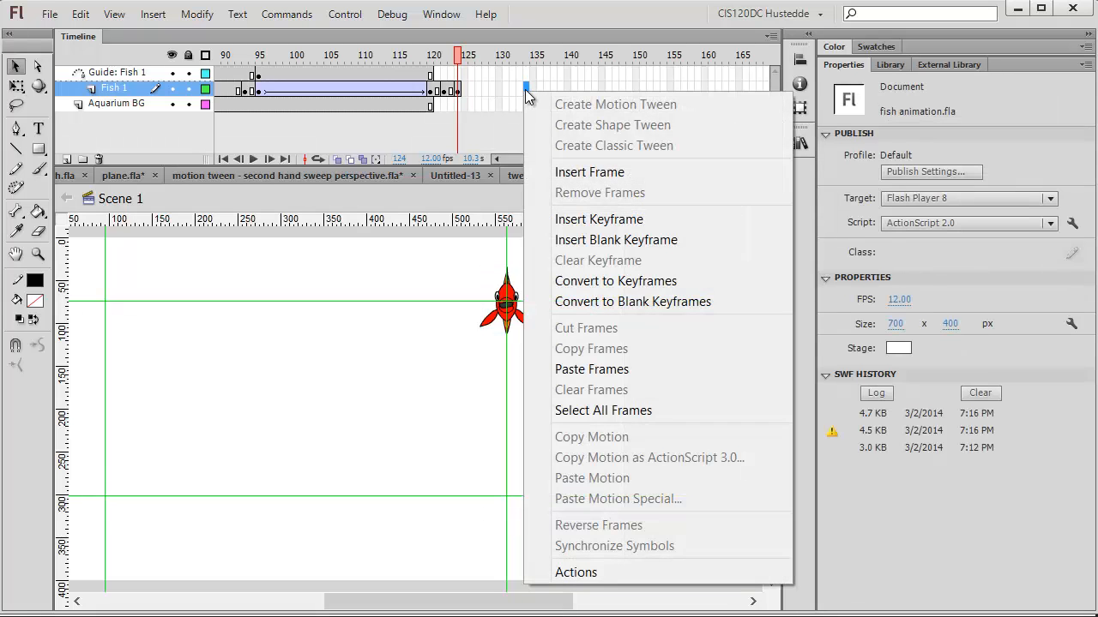
left_click(619, 221)
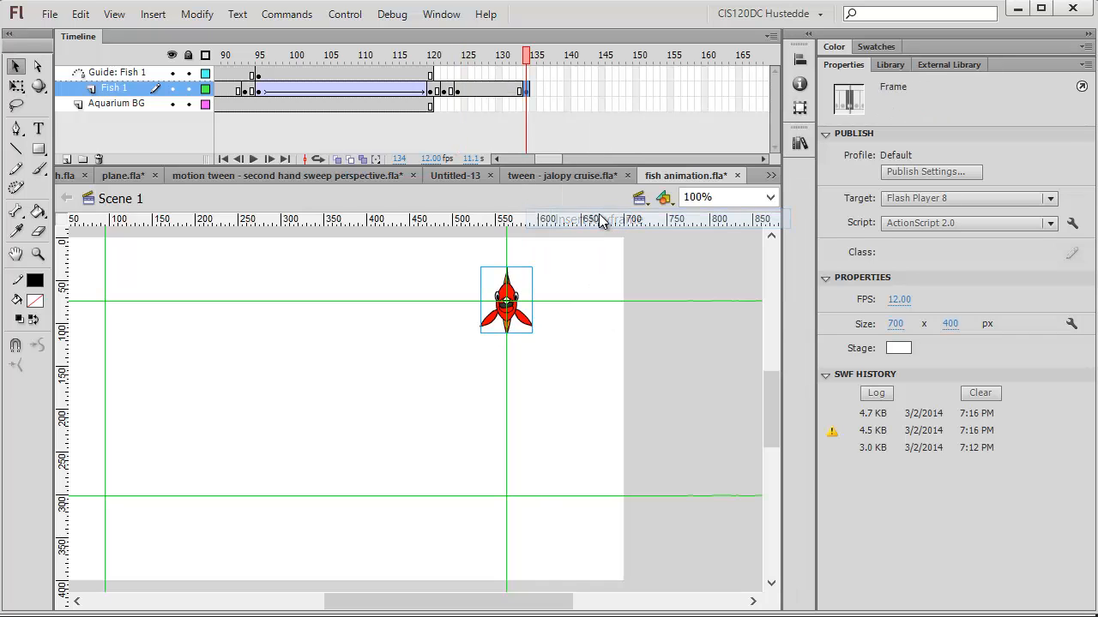
left_click(510, 322)
left_click(1021, 142)
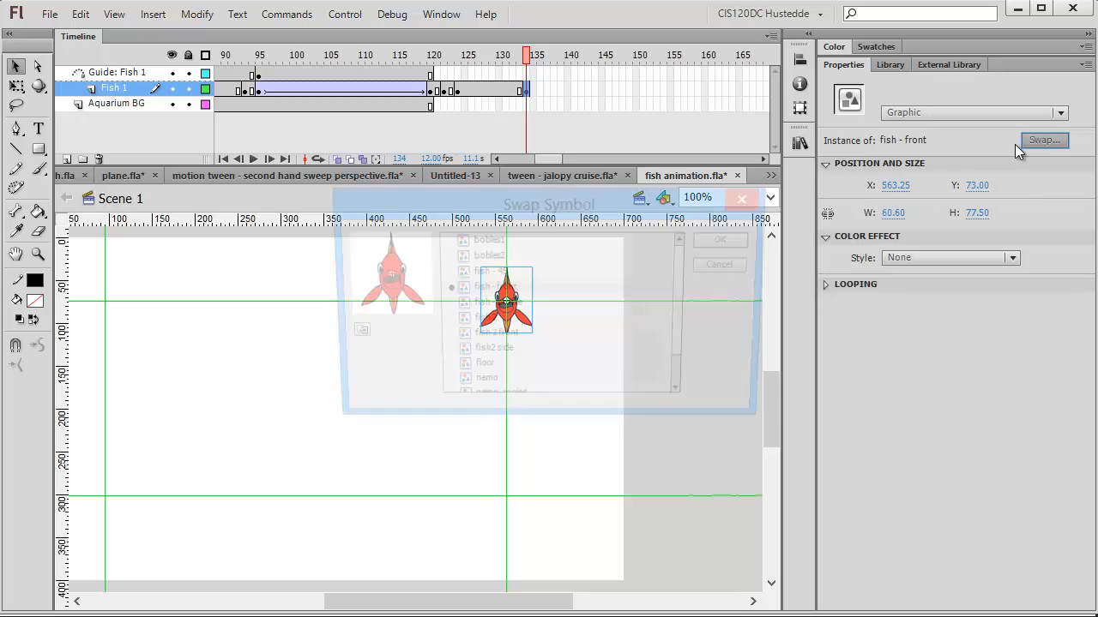
left_click(511, 274)
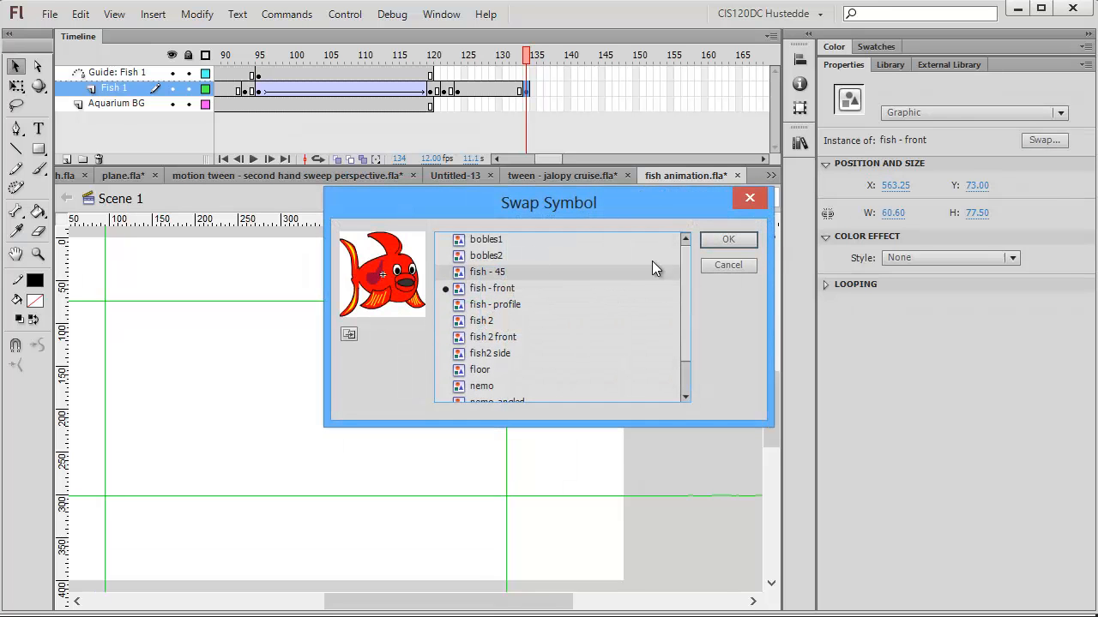
left_click(729, 240)
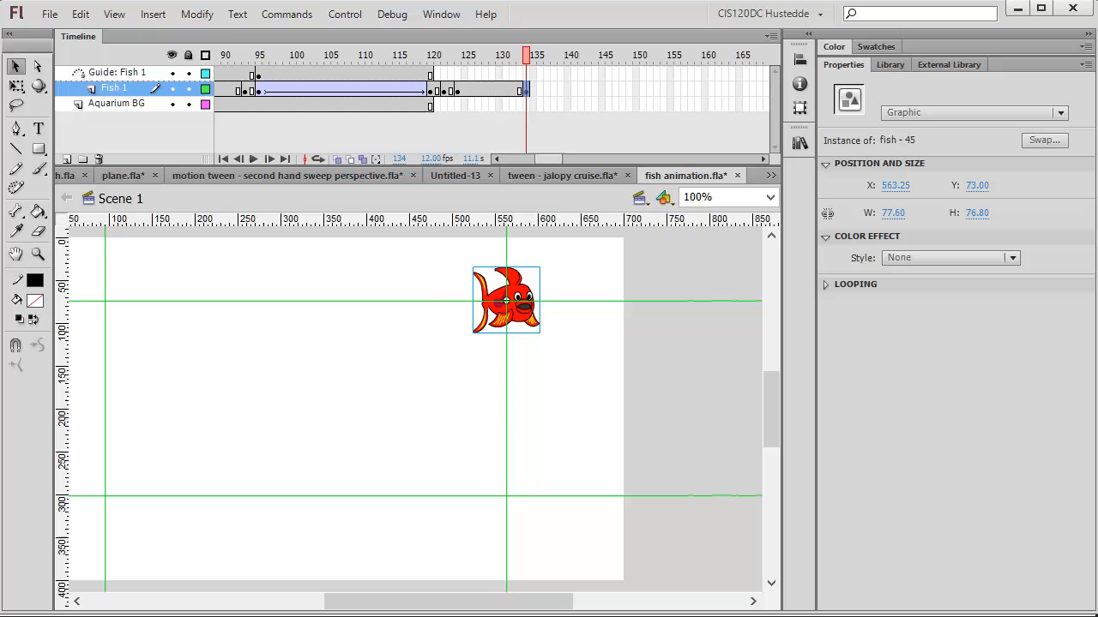
Step: Flip the frame 134 fish horizontally
left_click(197, 15)
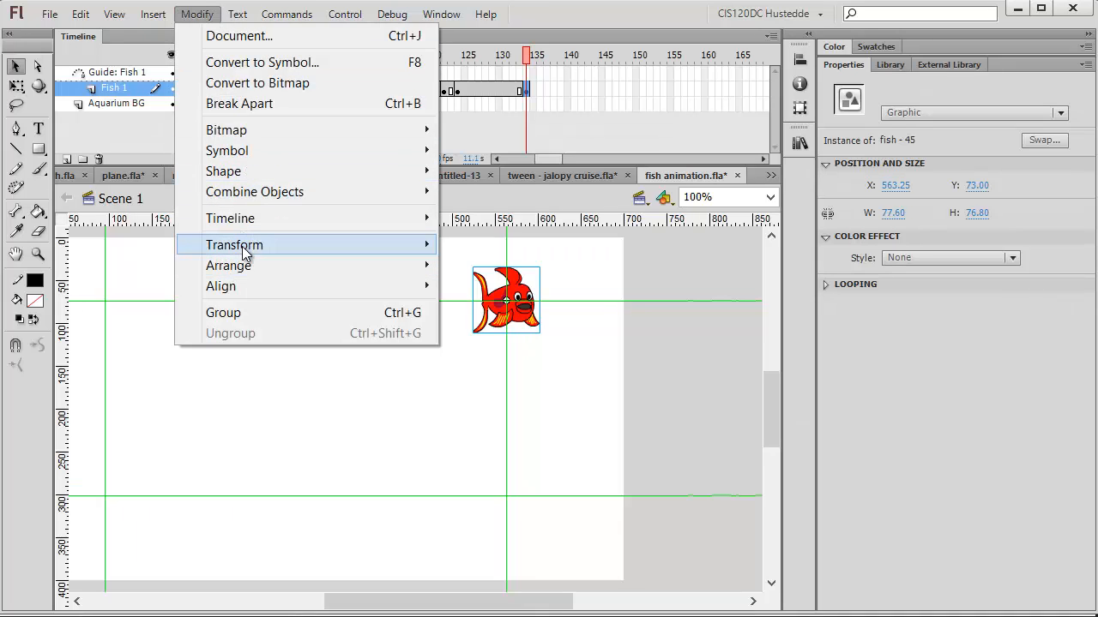
mouse_move(251, 252)
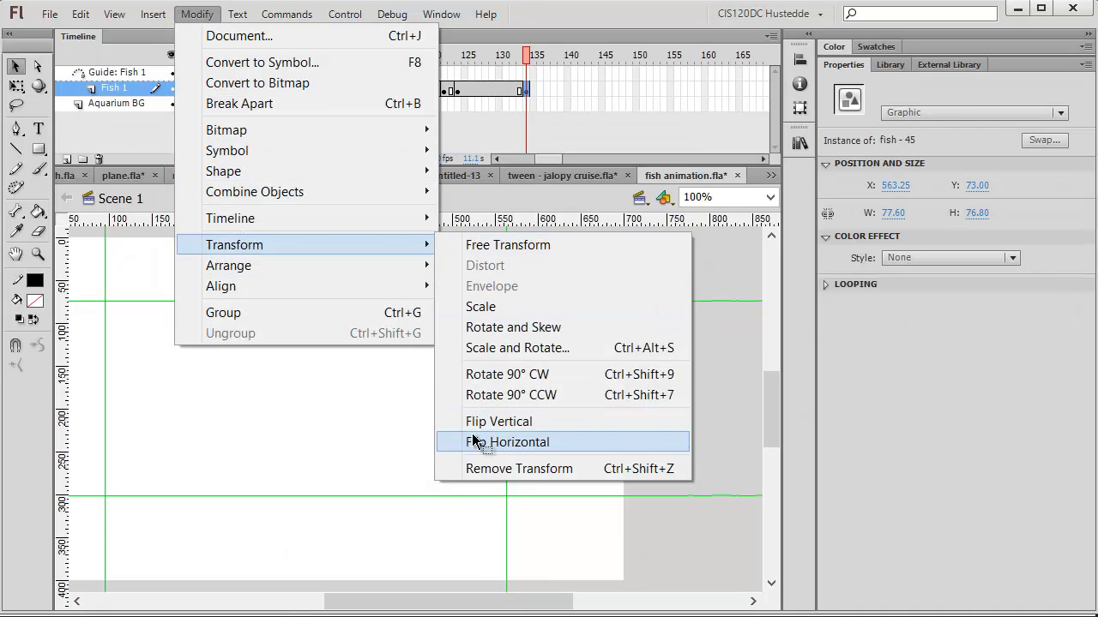
left_click(468, 443)
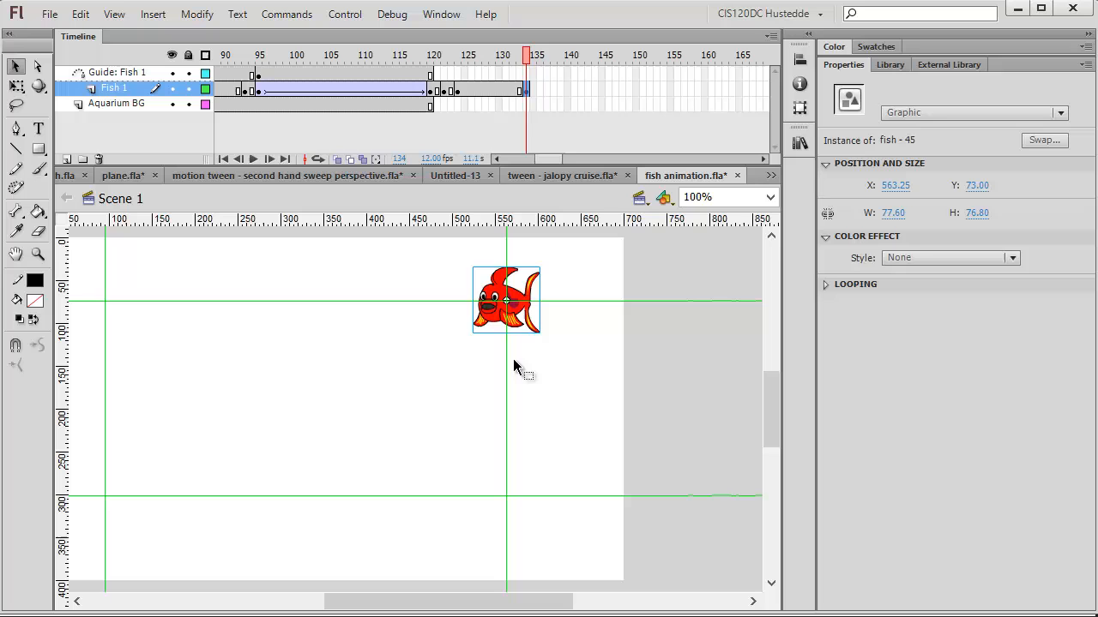
Step: Insert a keyframe at frame 137 of the Fish 1 layer and swap its fish for the fish - profile symbol
right_click(547, 88)
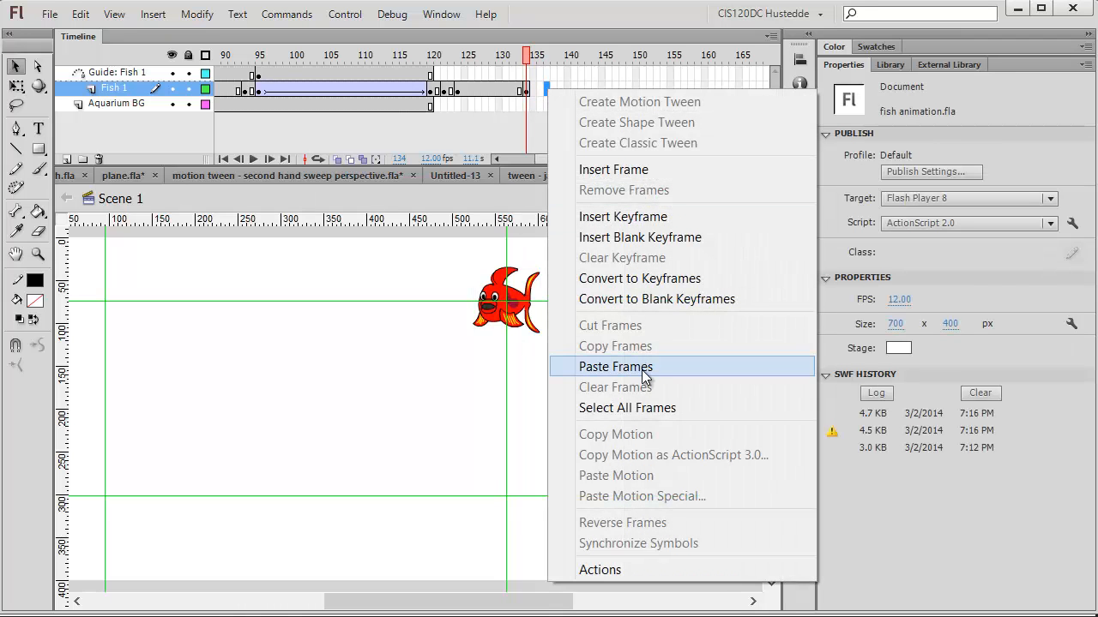
left_click(639, 218)
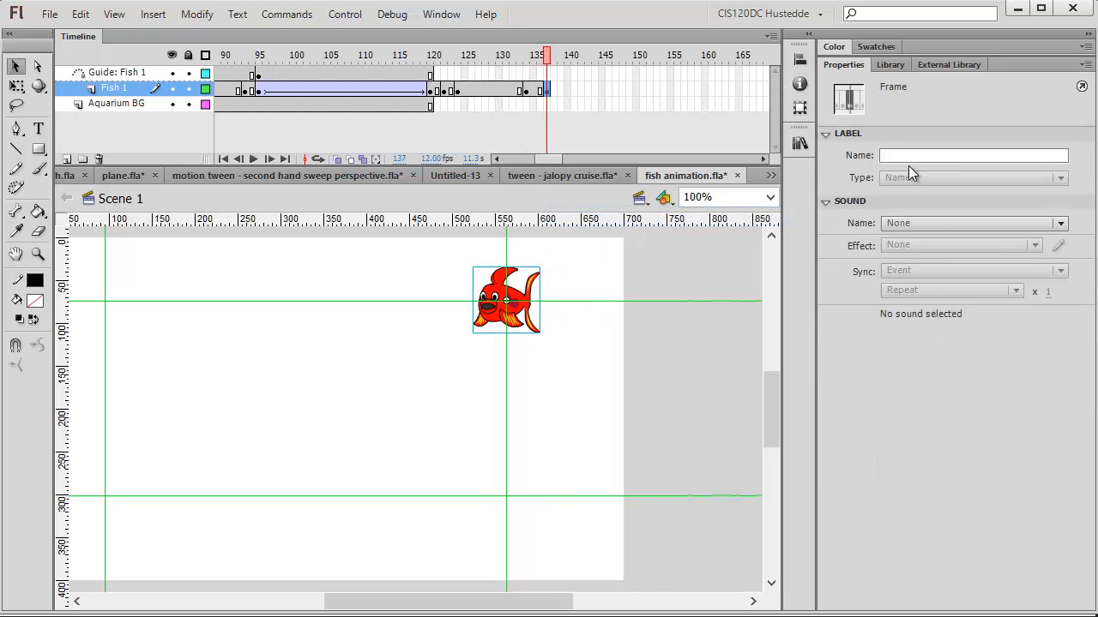
left_click(507, 300)
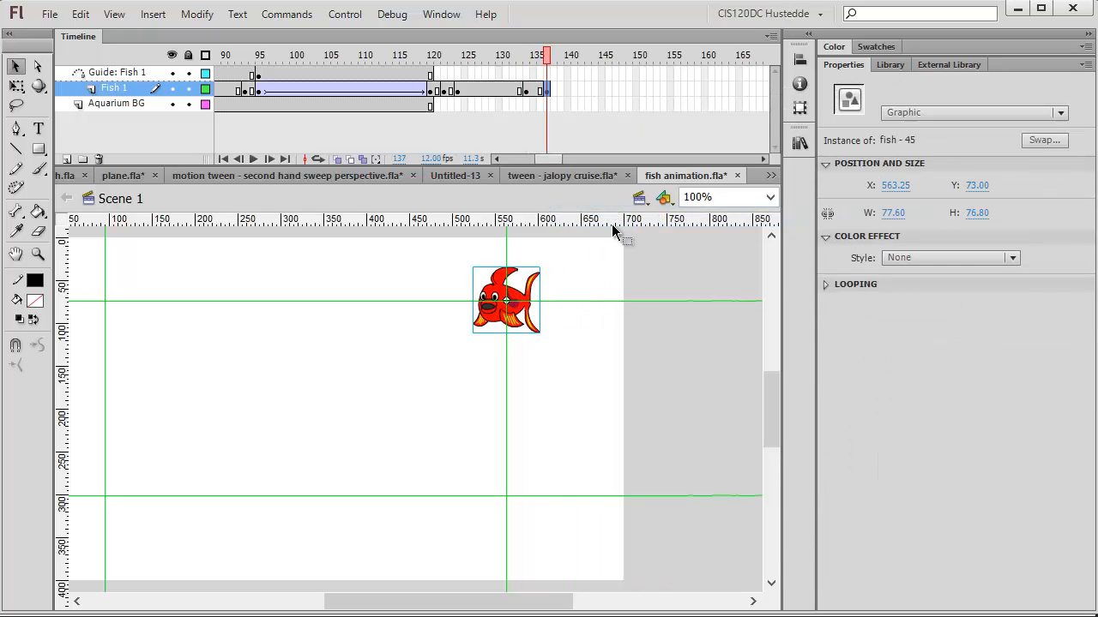
left_click(1044, 140)
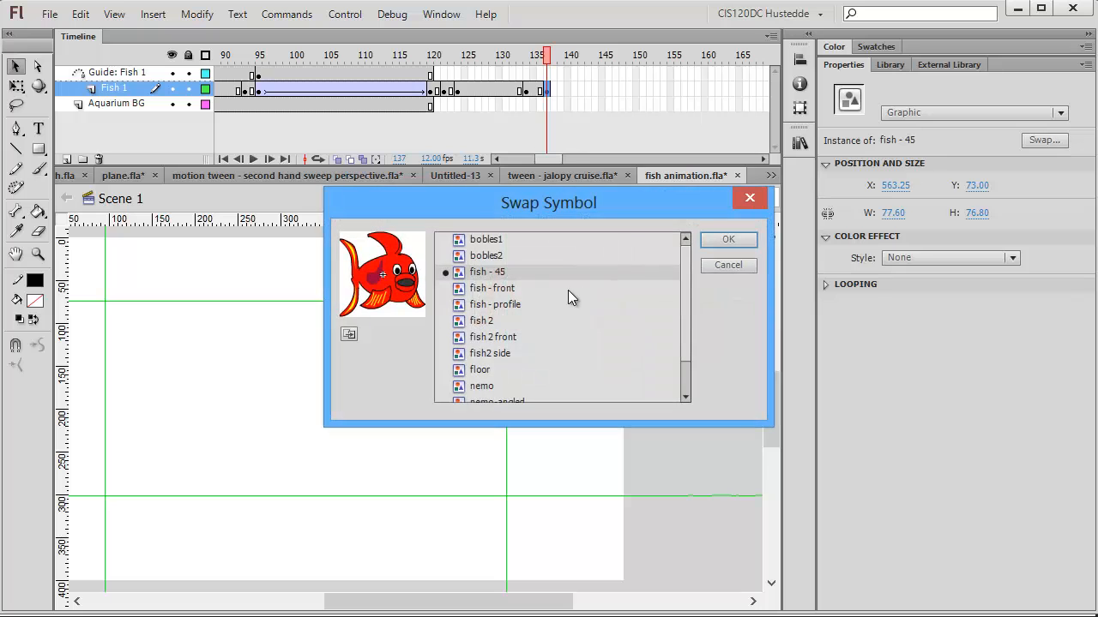
left_click(500, 306)
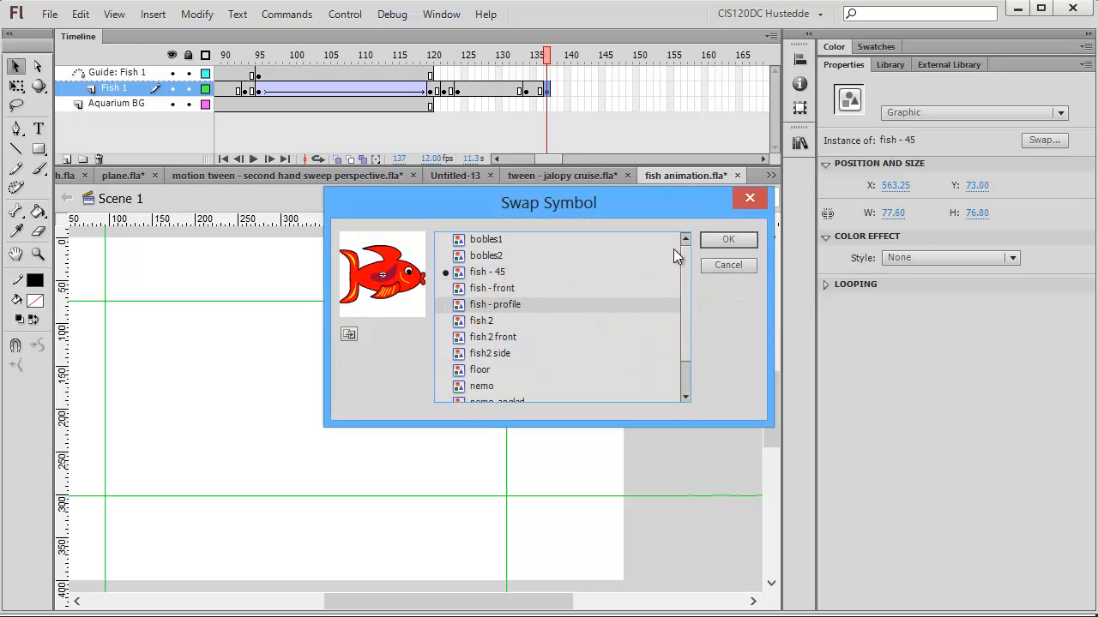
left_click(730, 242)
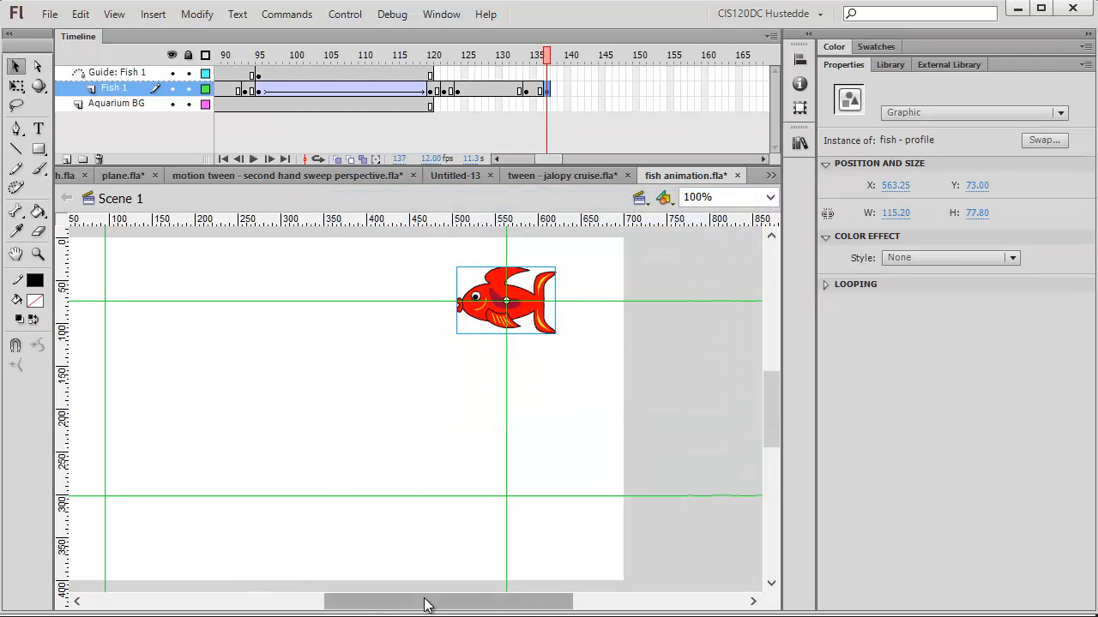
left_click_drag(423, 604, 390, 604)
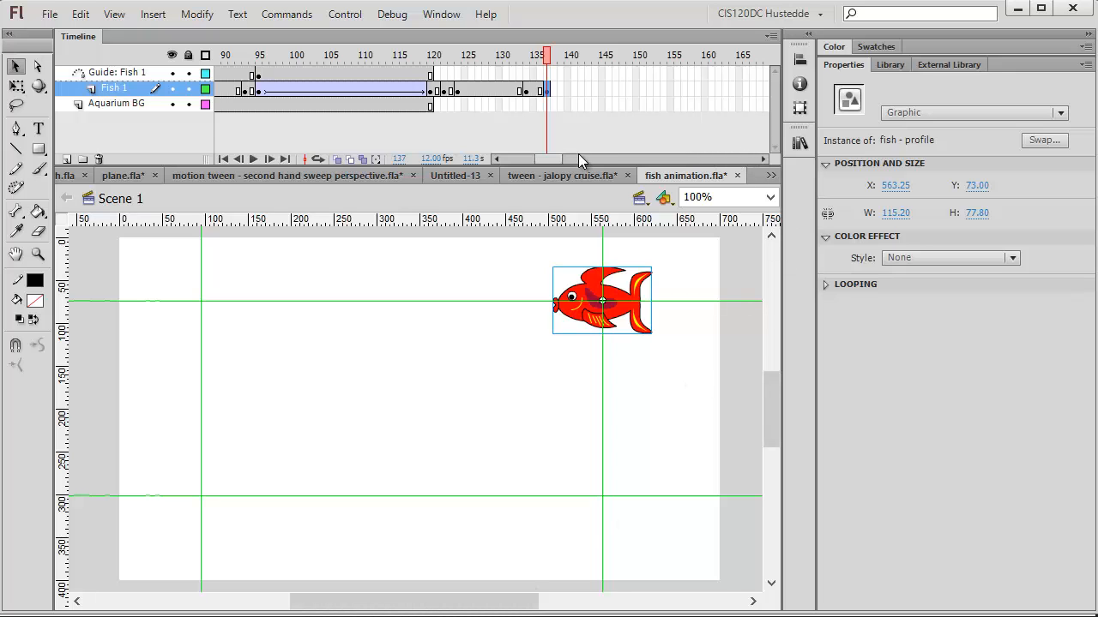
Step: Align the lower horizontal and the x 94 vertical ruler guides with the centre of the frame 1 fish
left_click_drag(526, 158, 378, 100)
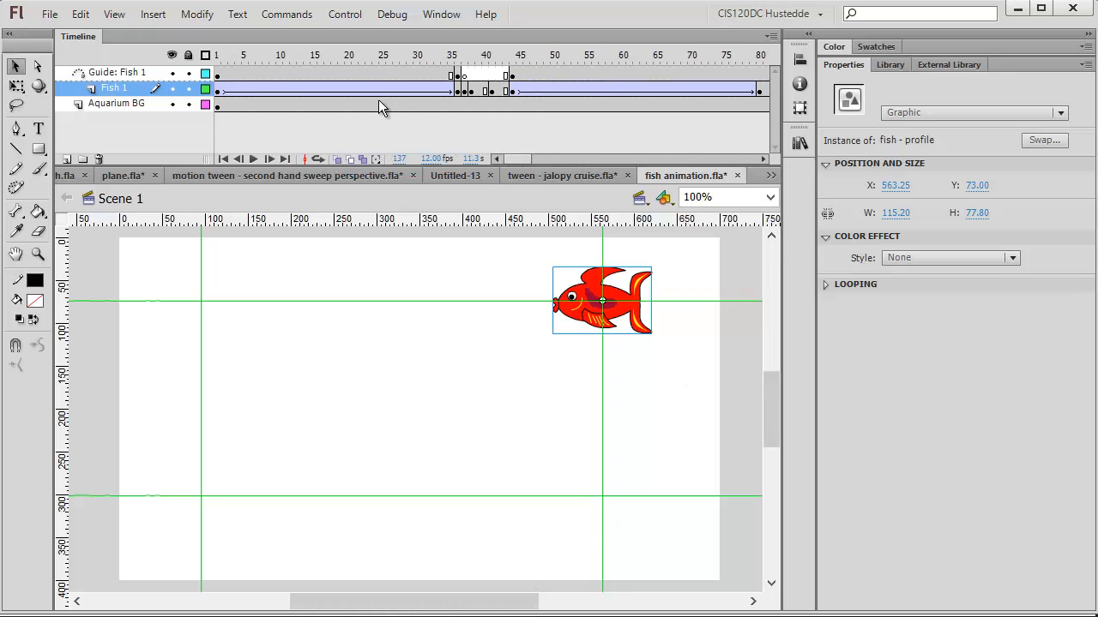
left_click(217, 89)
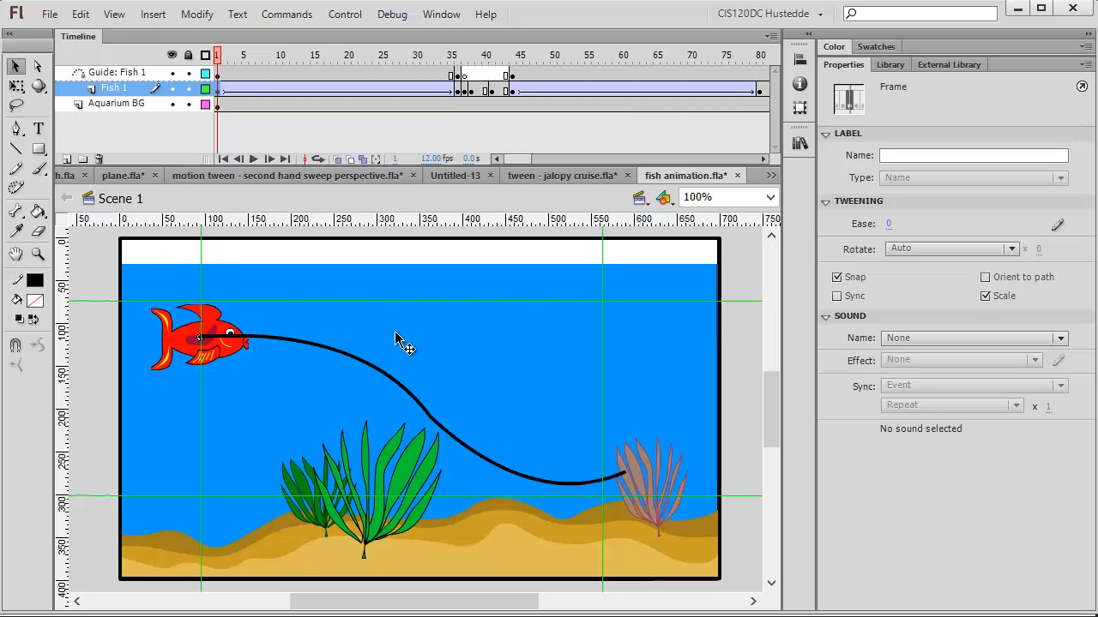
left_click_drag(281, 496, 308, 338)
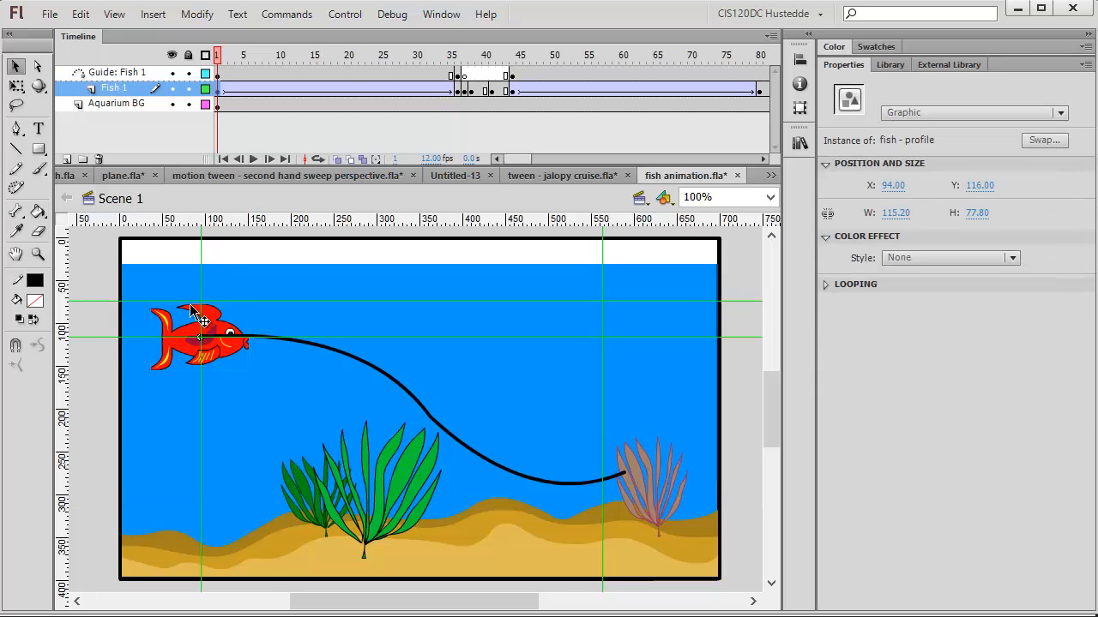
left_click(200, 255)
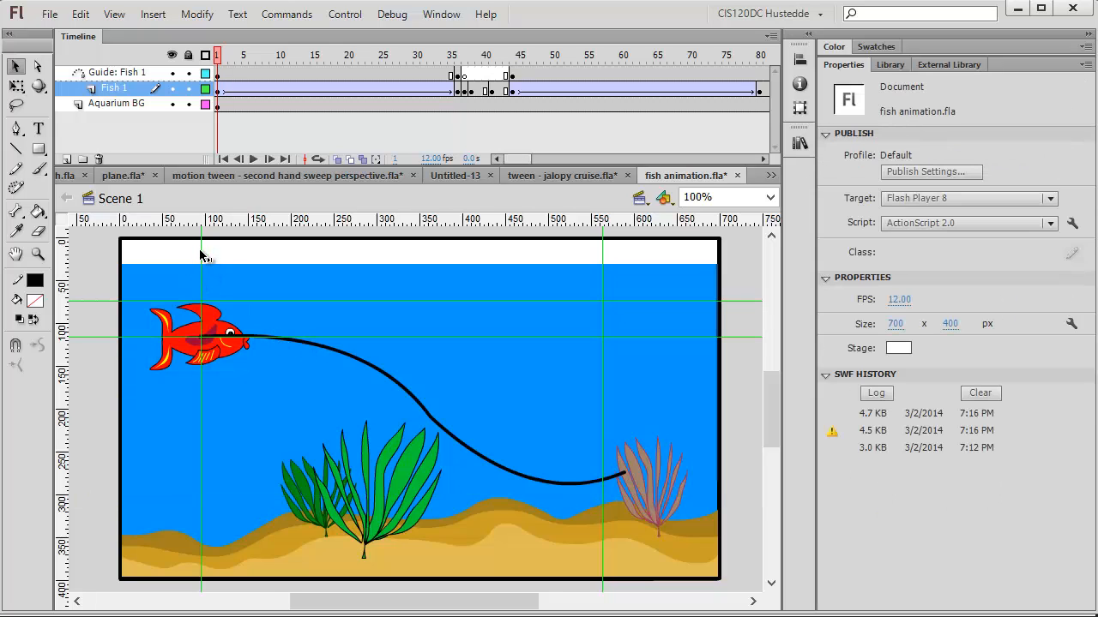
left_click_drag(197, 254, 201, 259)
left_click(231, 362)
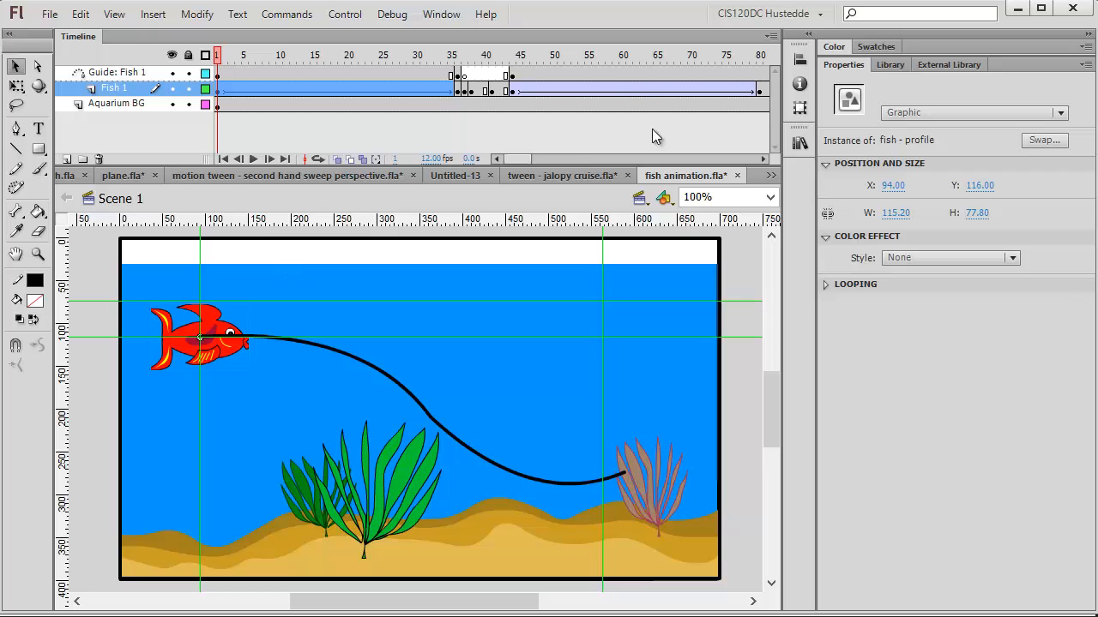
Step: Insert a keyframe at frame 180 of the Fish 1 layer
left_click(541, 158)
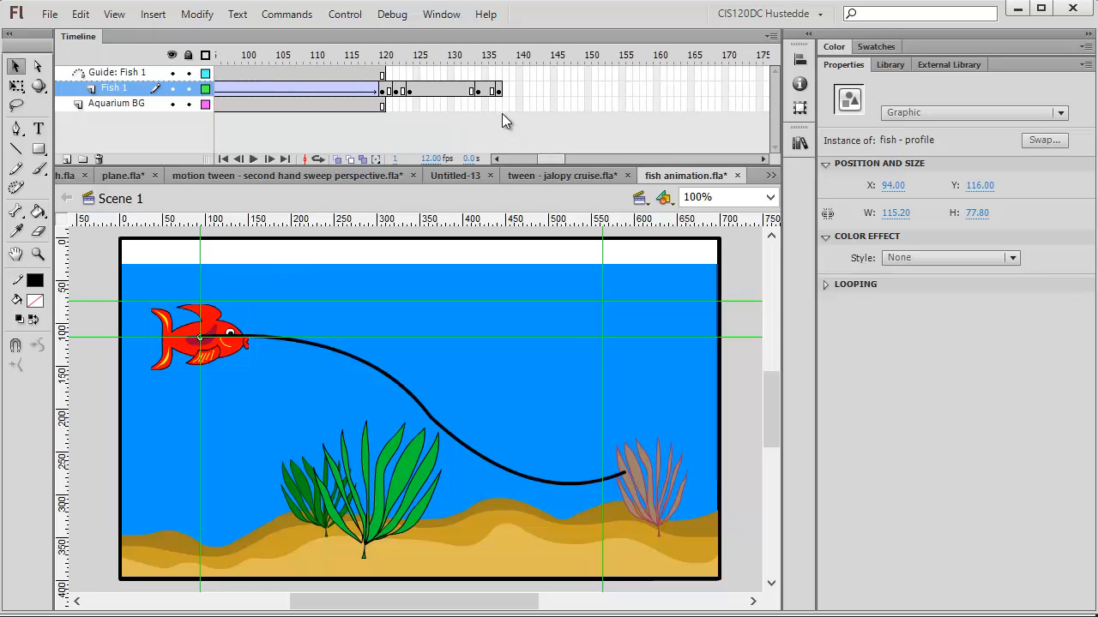
left_click(499, 91)
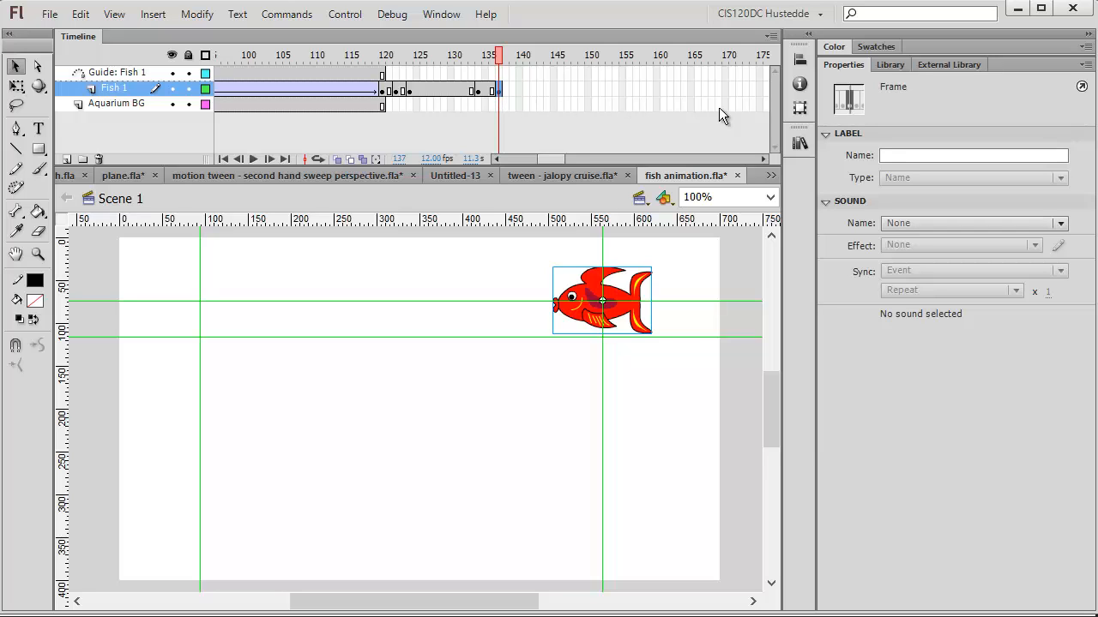
left_click_drag(556, 157, 563, 157)
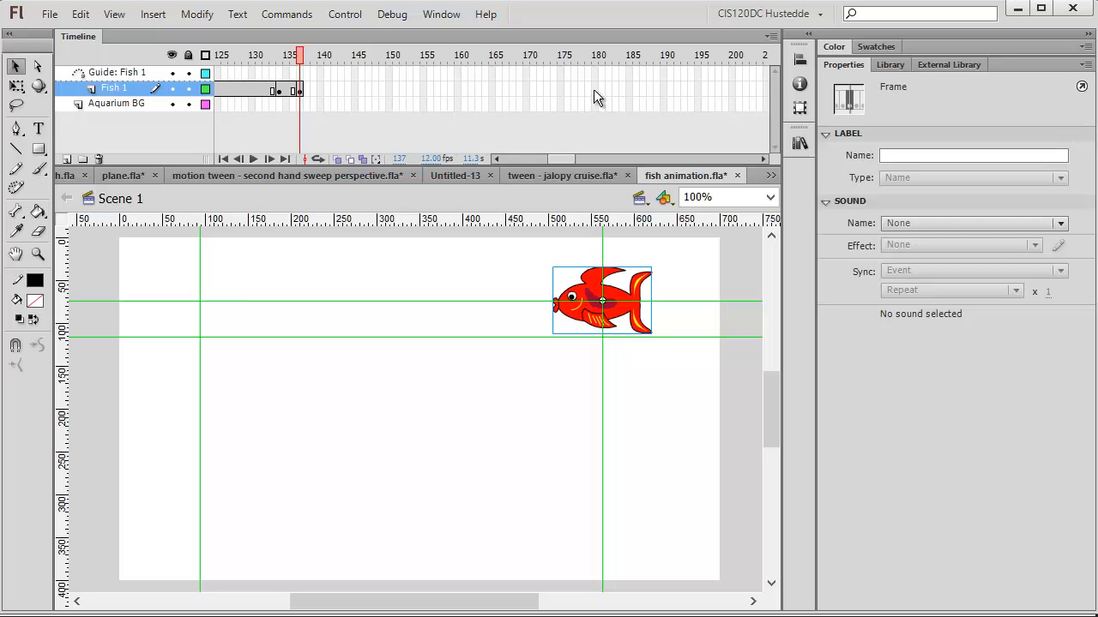
left_click(594, 90)
right_click(593, 89)
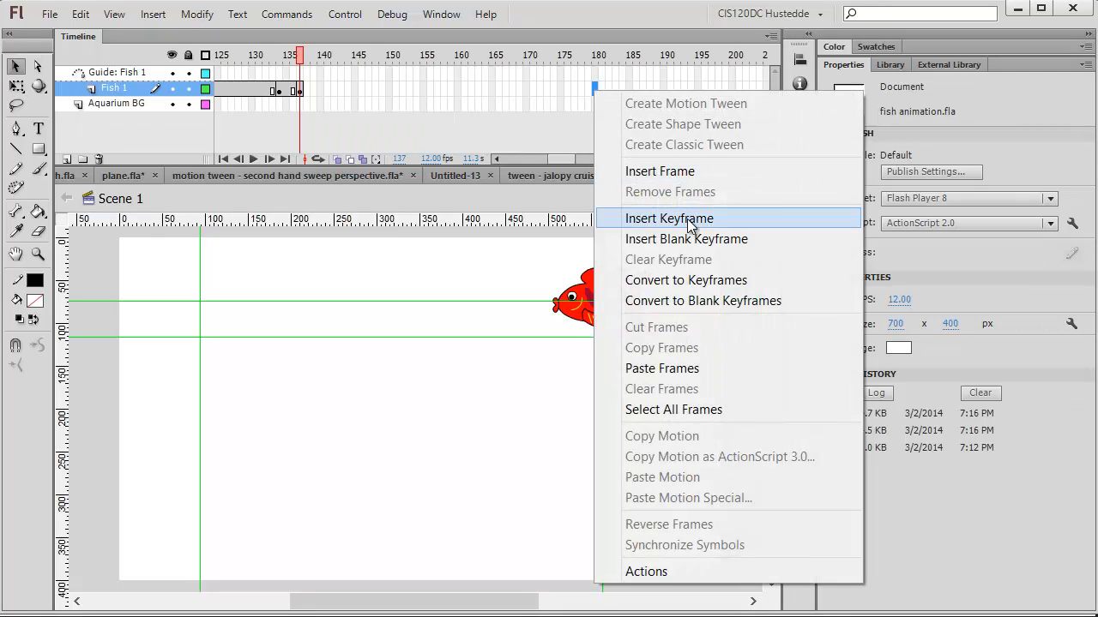
left_click(691, 219)
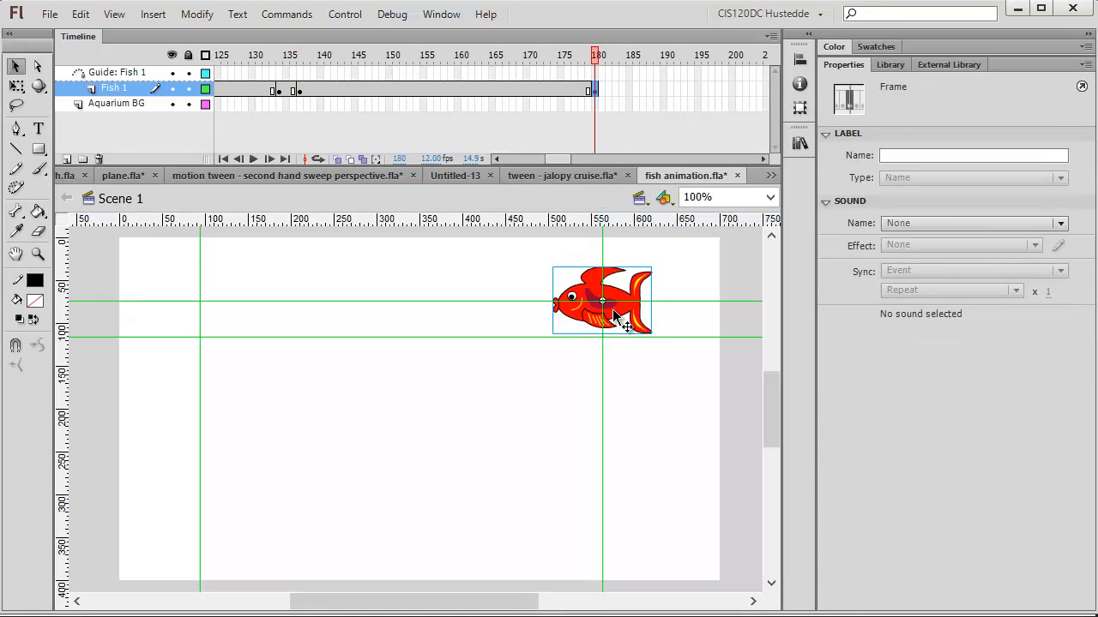
Step: Move the frame 180 fish to the guide intersection near the stage's left edge, at about X 93.3, Y 116
left_click_drag(616, 317, 217, 354)
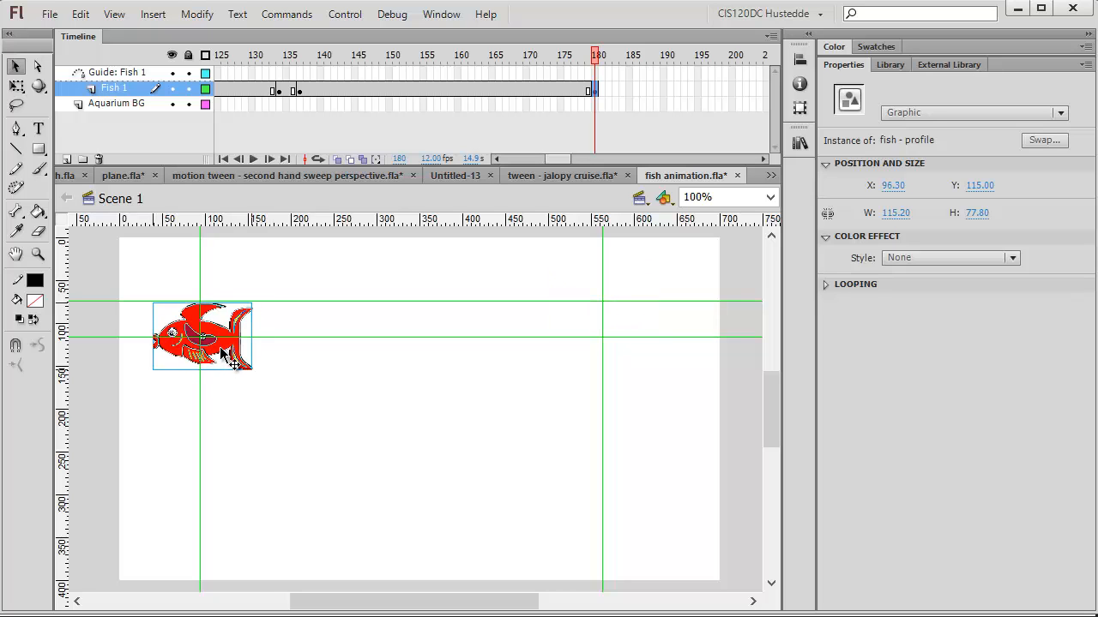
key("Left")
key("Left")
key("Left")
key("Left")
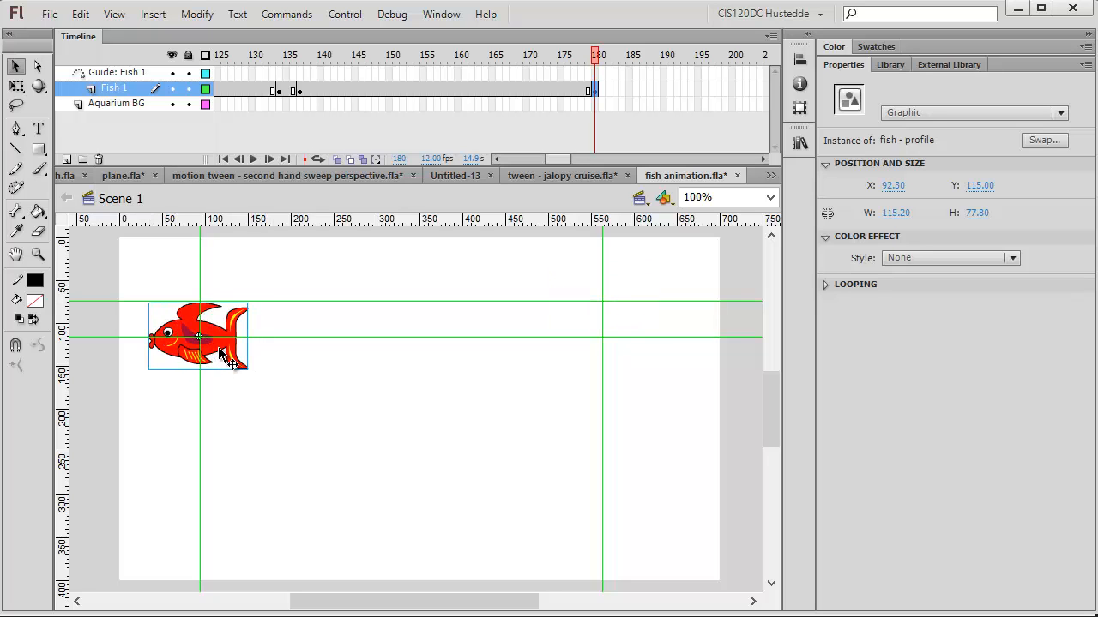
left_click_drag(218, 348, 219, 348)
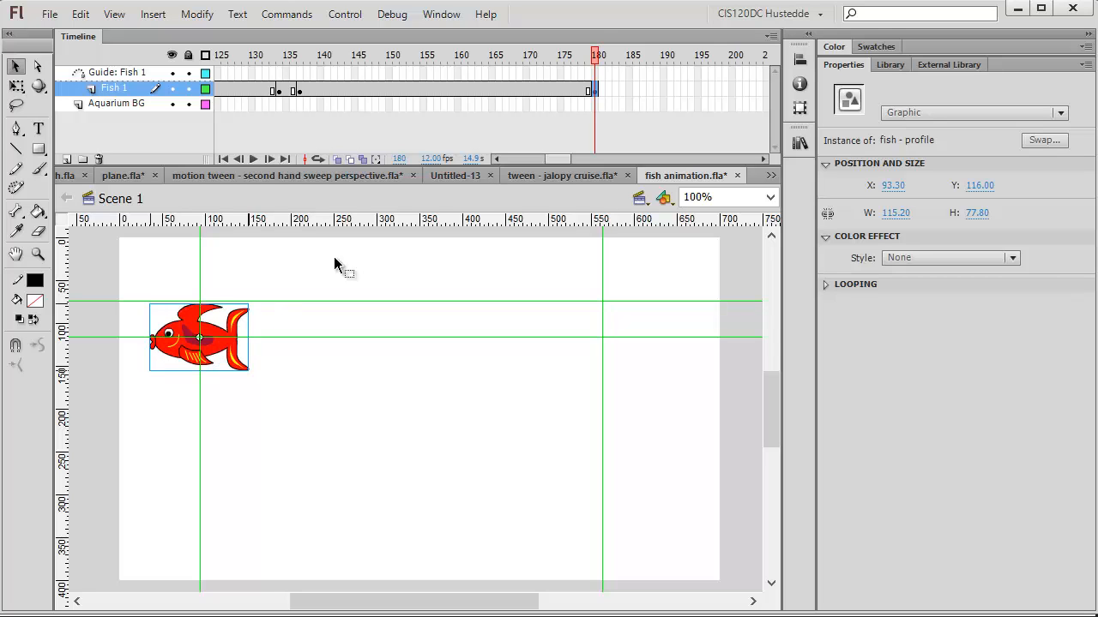
Step: Insert a keyframe at frame 137 of the Guide: Fish 1 layer and delete the old path from it
left_click(300, 75)
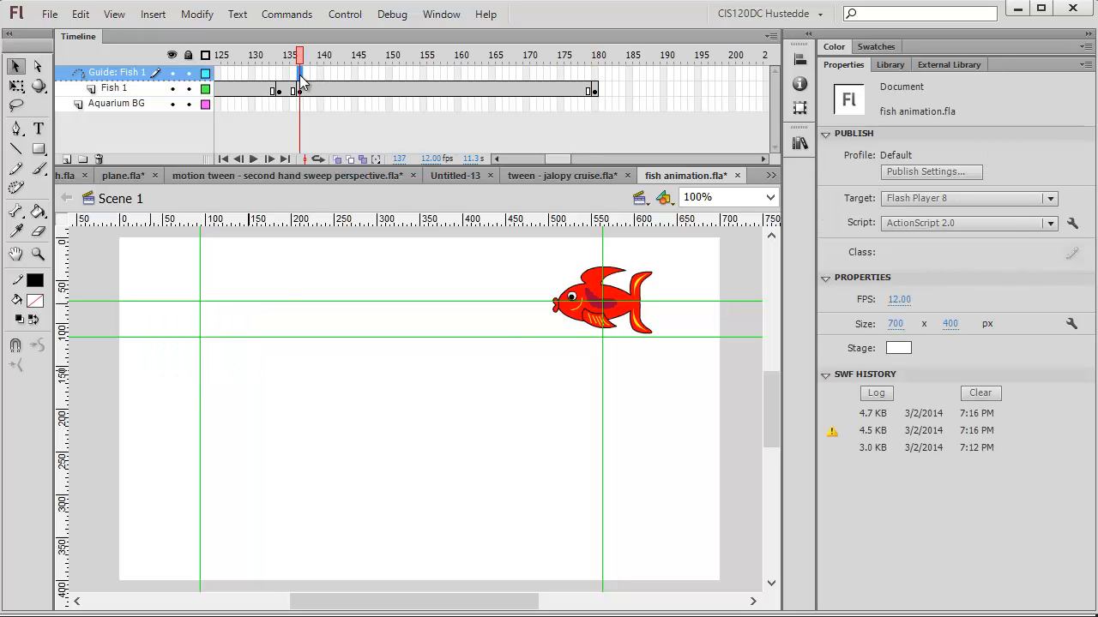
right_click(301, 80)
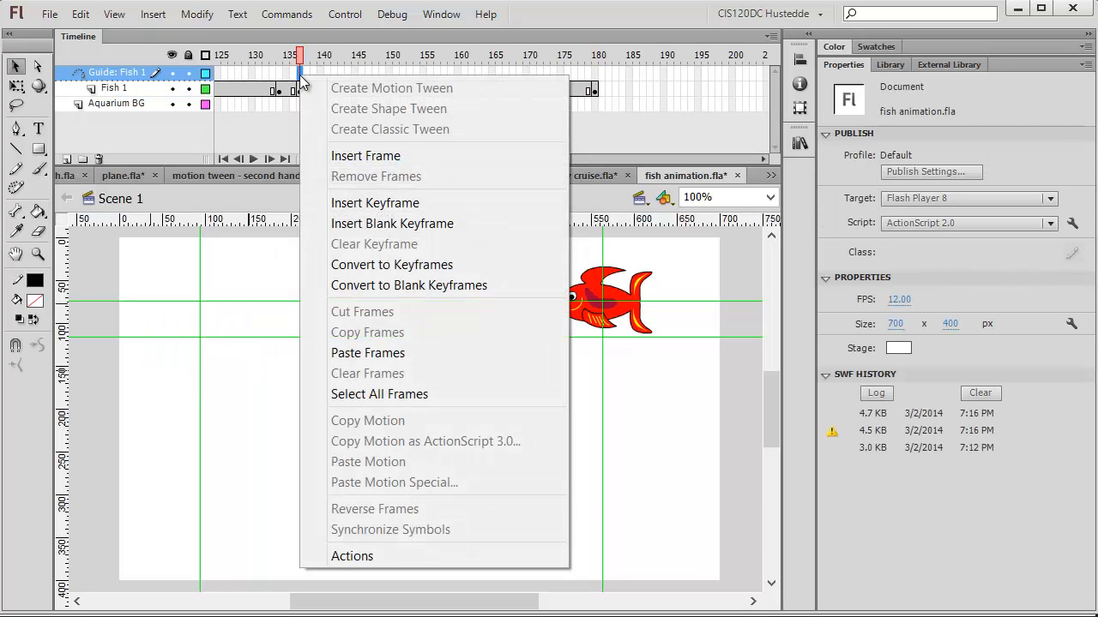
left_click(398, 211)
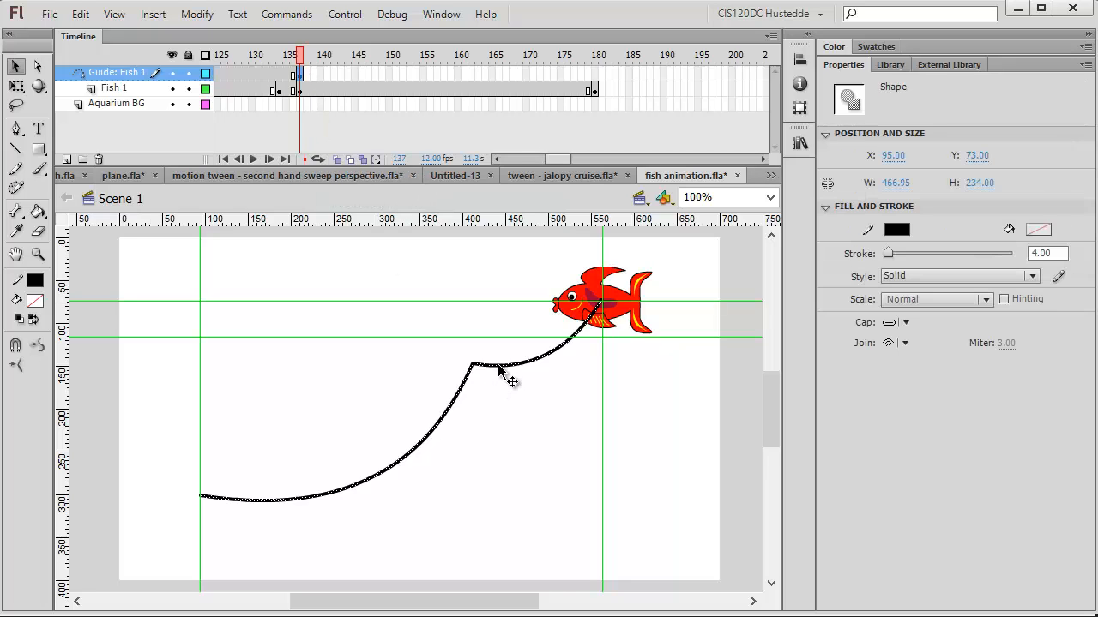
key("Delete")
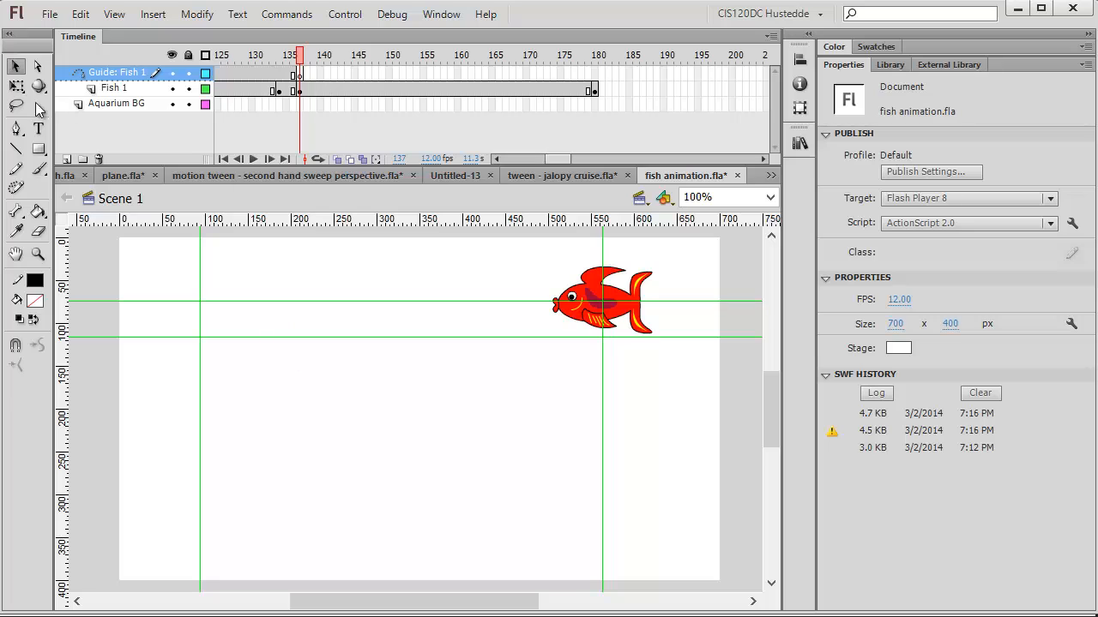
Step: Draw a straight line on the guide layer from the lower-left guide intersection to the centre of the fish
left_click(16, 149)
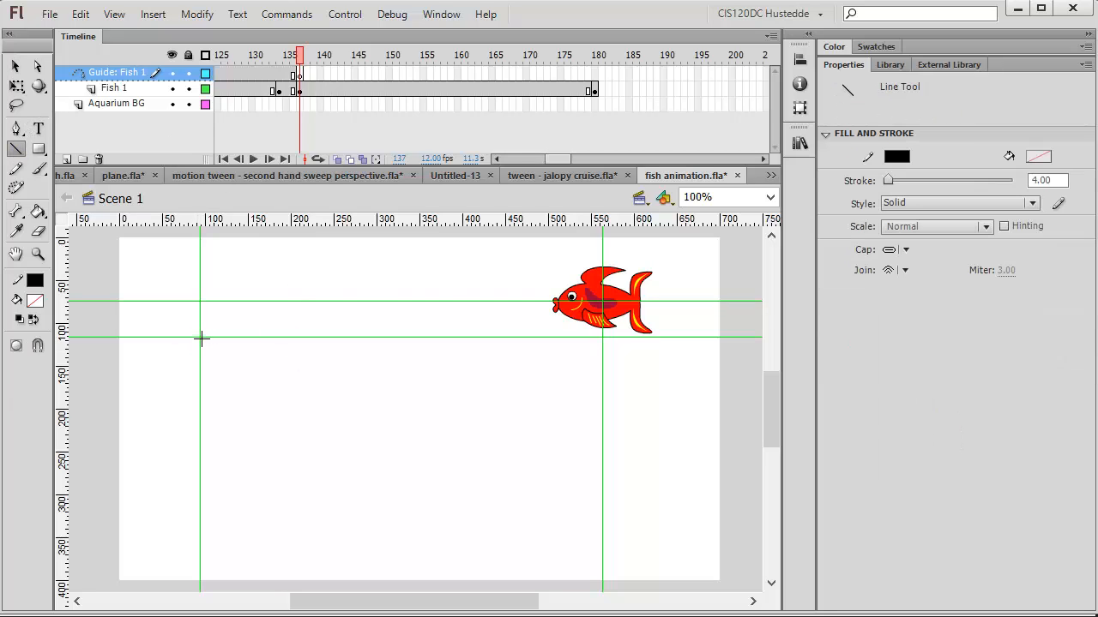
mouse_move(200, 338)
left_mouse_down()
mouse_move(515, 289)
mouse_move(604, 302)
left_mouse_up()
left_click(15, 66)
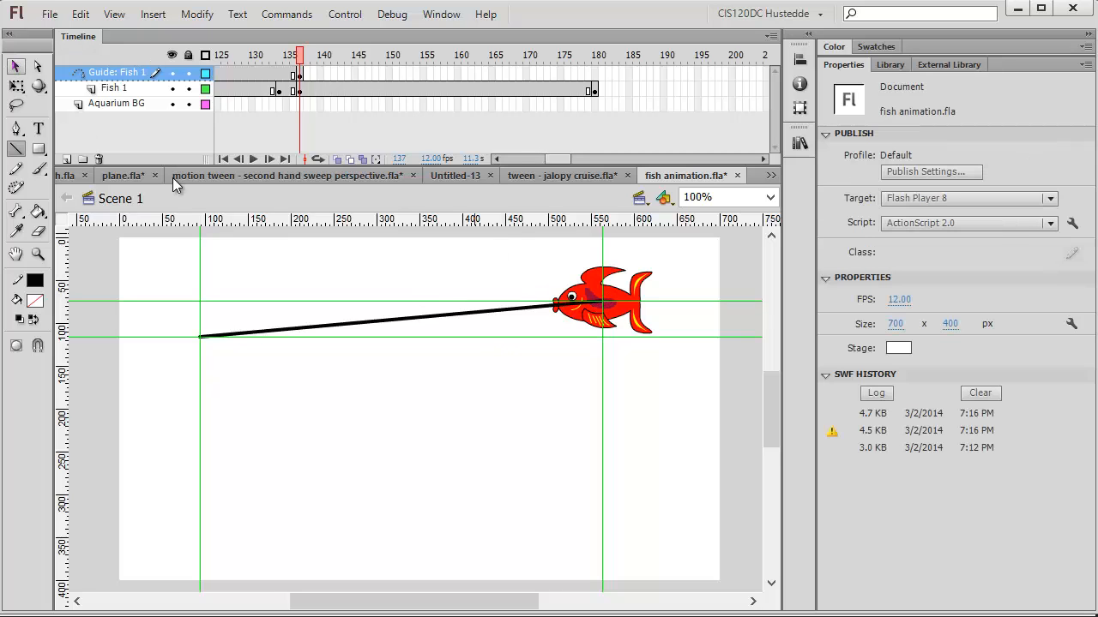
Step: Bend the new guide line into a wavy path with two downward curves meeting at a corner
mouse_move(442, 326)
left_mouse_down()
mouse_move(455, 392)
mouse_move(448, 333)
left_mouse_up()
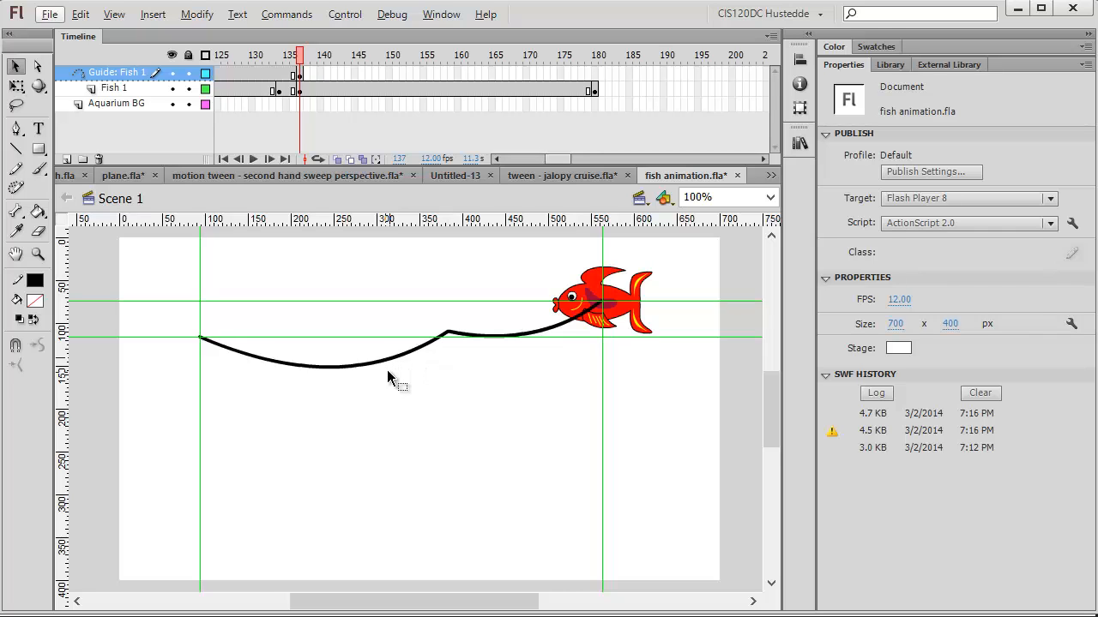
left_click(387, 364)
left_click(396, 374)
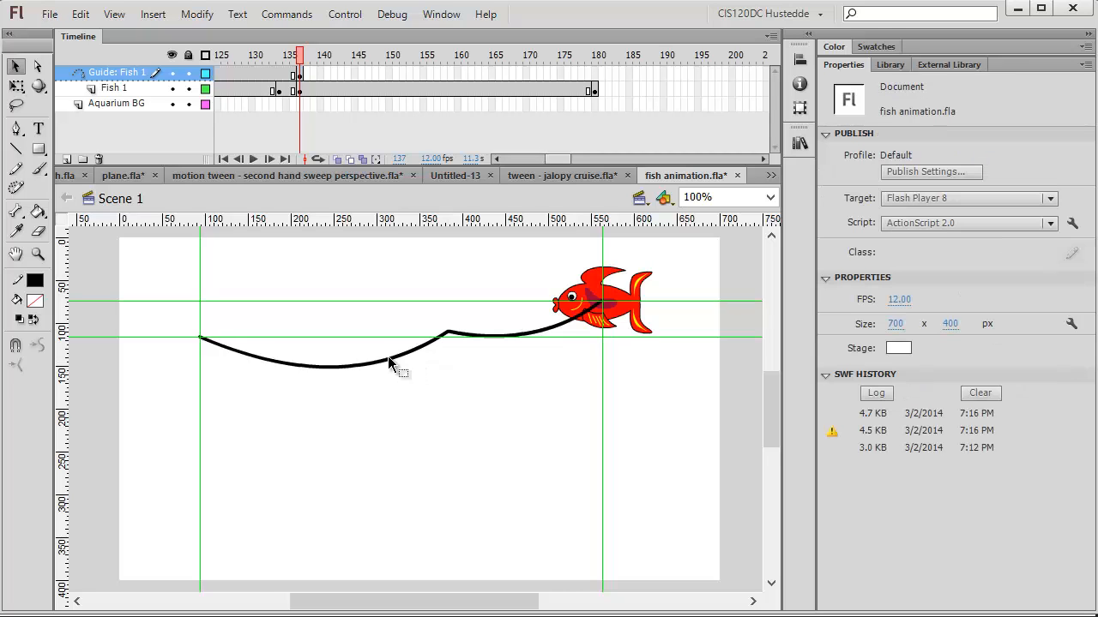
left_click_drag(388, 366, 390, 382)
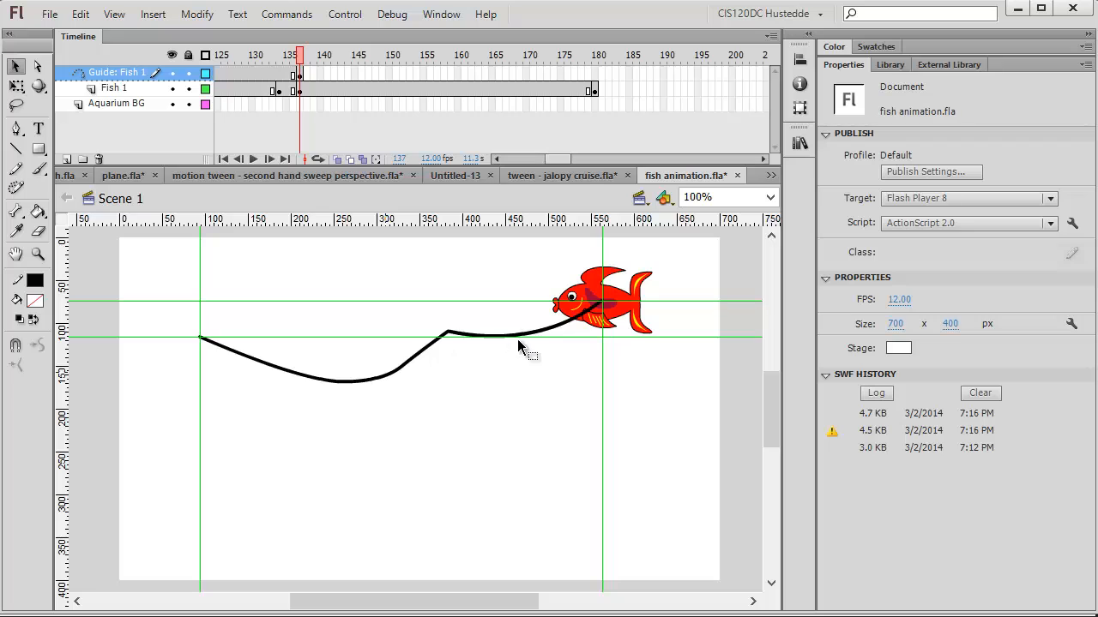
mouse_move(530, 339)
left_mouse_down()
mouse_move(522, 319)
mouse_move(517, 339)
left_mouse_up()
Step: Extend the Guide: Fish 1 layer's path to frame 180 by inserting a frame
left_click(602, 90)
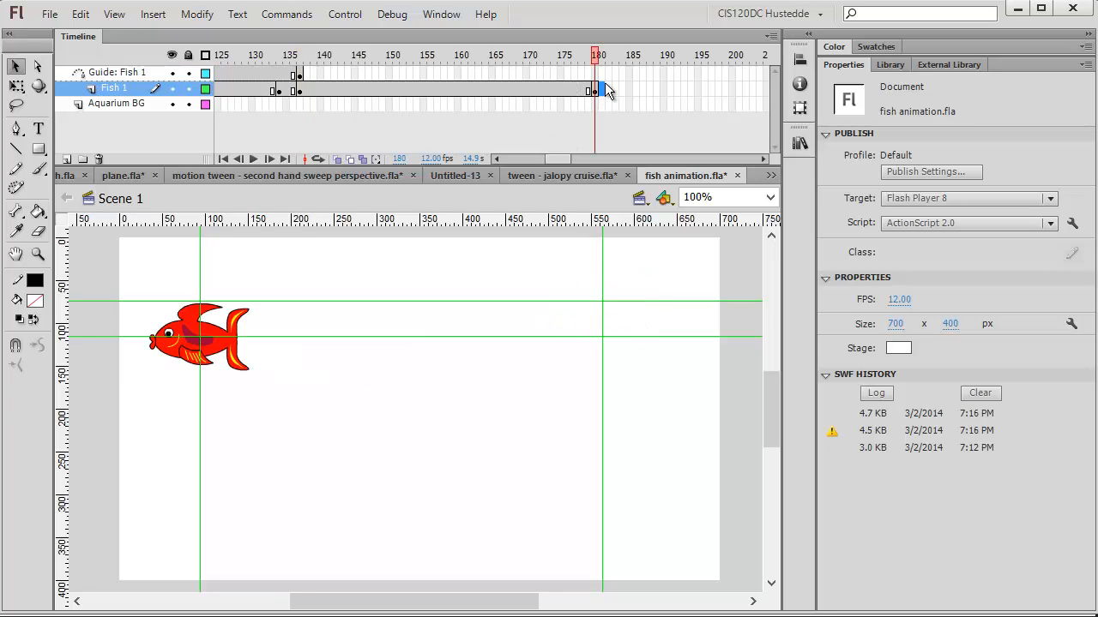
left_click(599, 73)
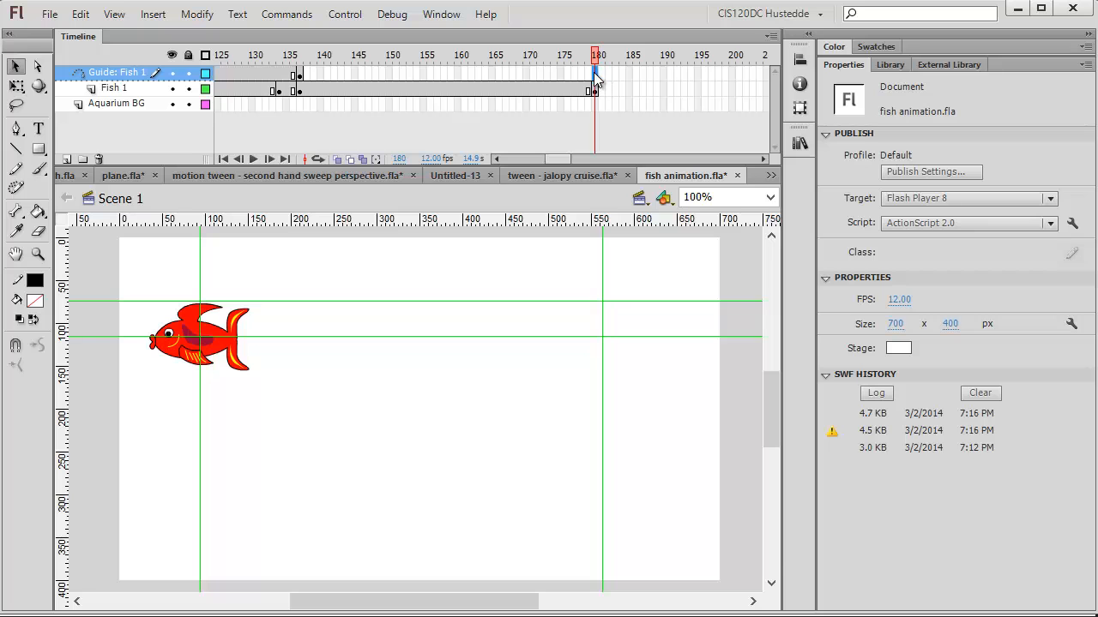
right_click(593, 72)
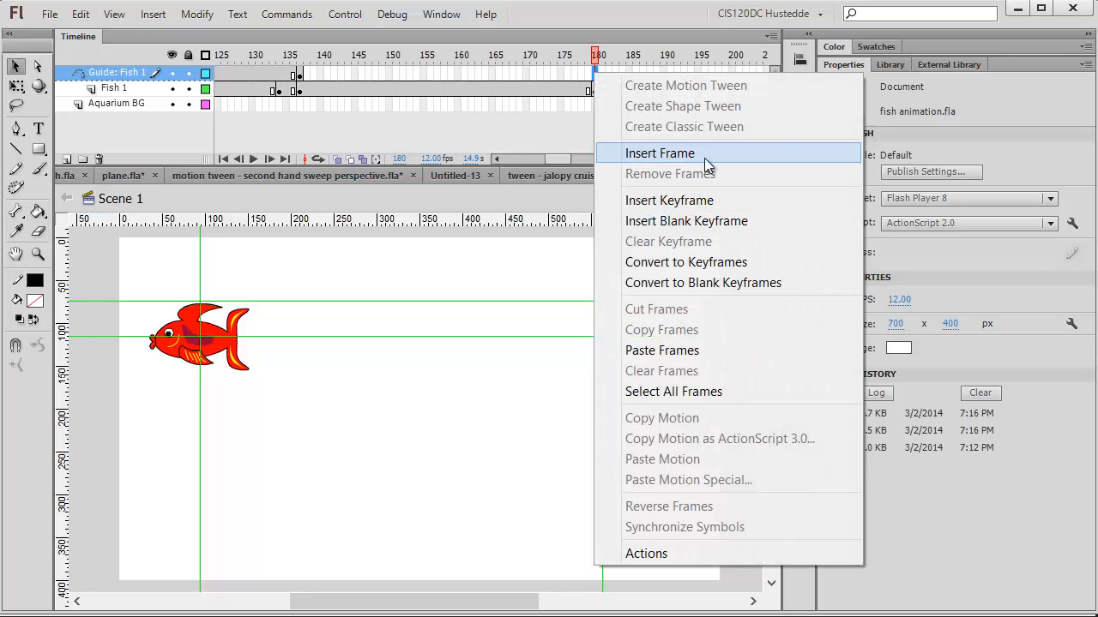
left_click(705, 158)
Step: Insert a keyframe at frame 183 of the Fish 1 layer and swap its fish for the fish - 45 symbol
left_click(604, 89)
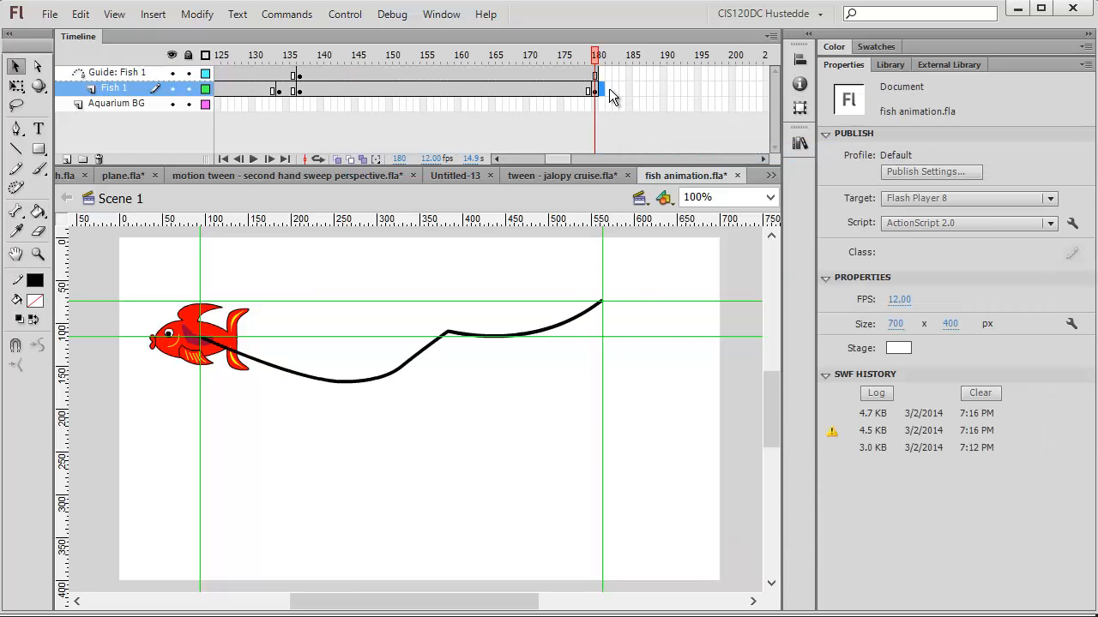
left_click(614, 89)
right_click(614, 90)
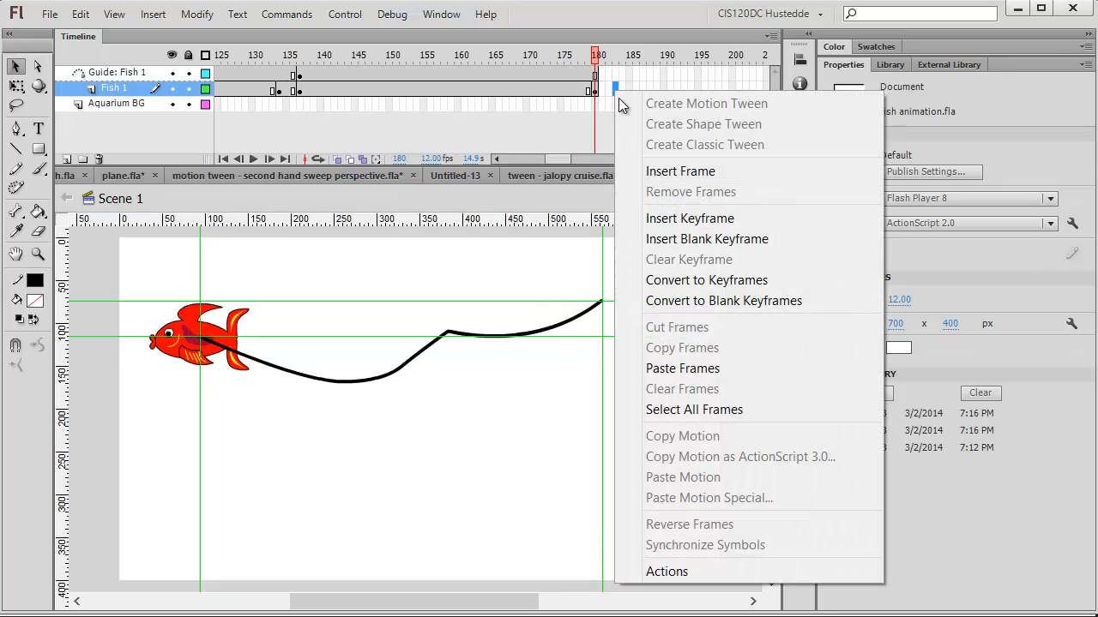
left_click(718, 218)
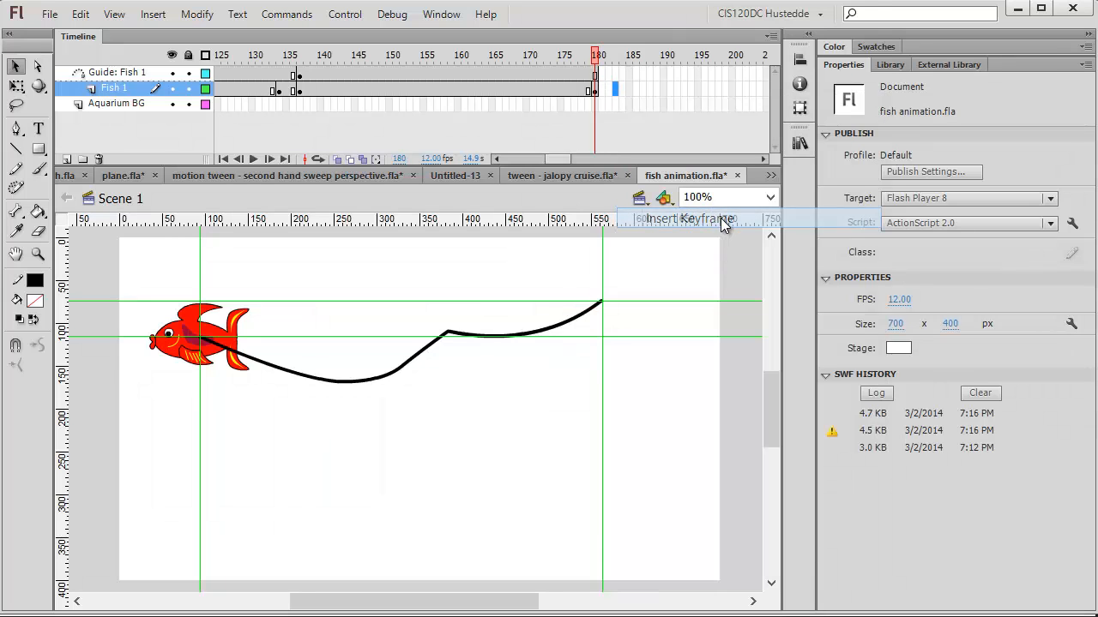
left_click(220, 360)
left_click(1043, 140)
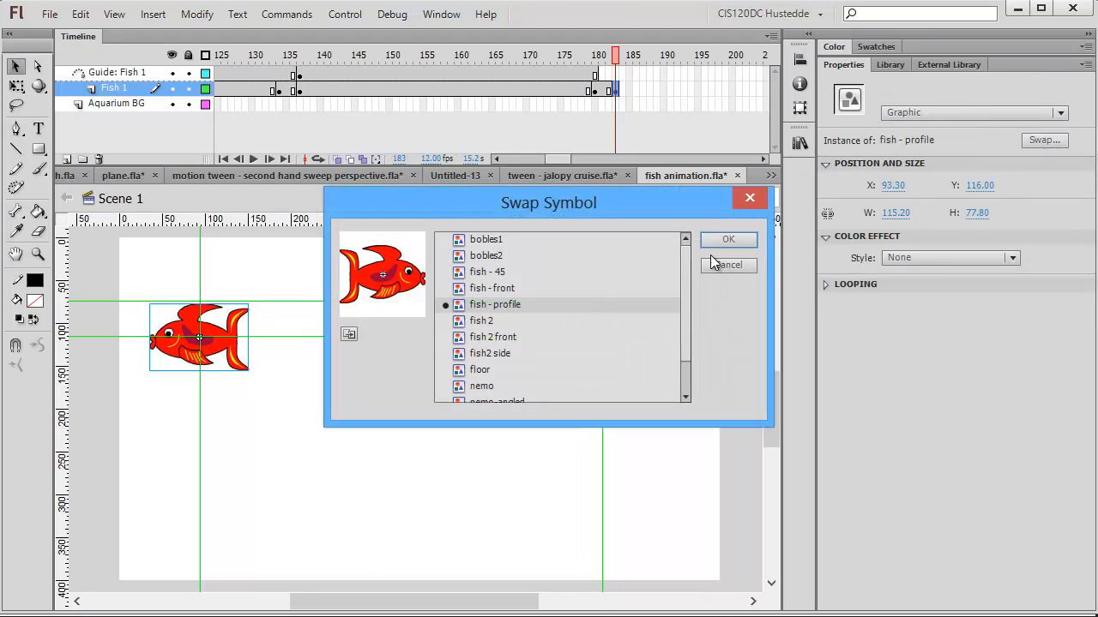
left_click(487, 272)
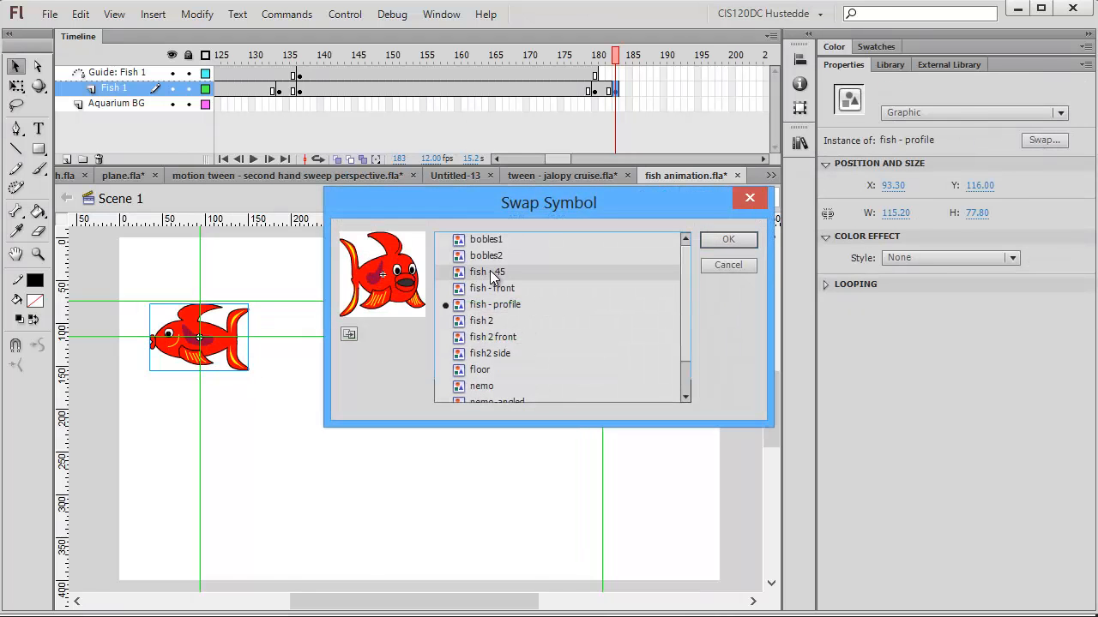
double_click(558, 273)
Step: Insert a keyframe at frame 186 of the Fish 1 layer and swap its fish for the fish - front symbol
left_click(636, 87)
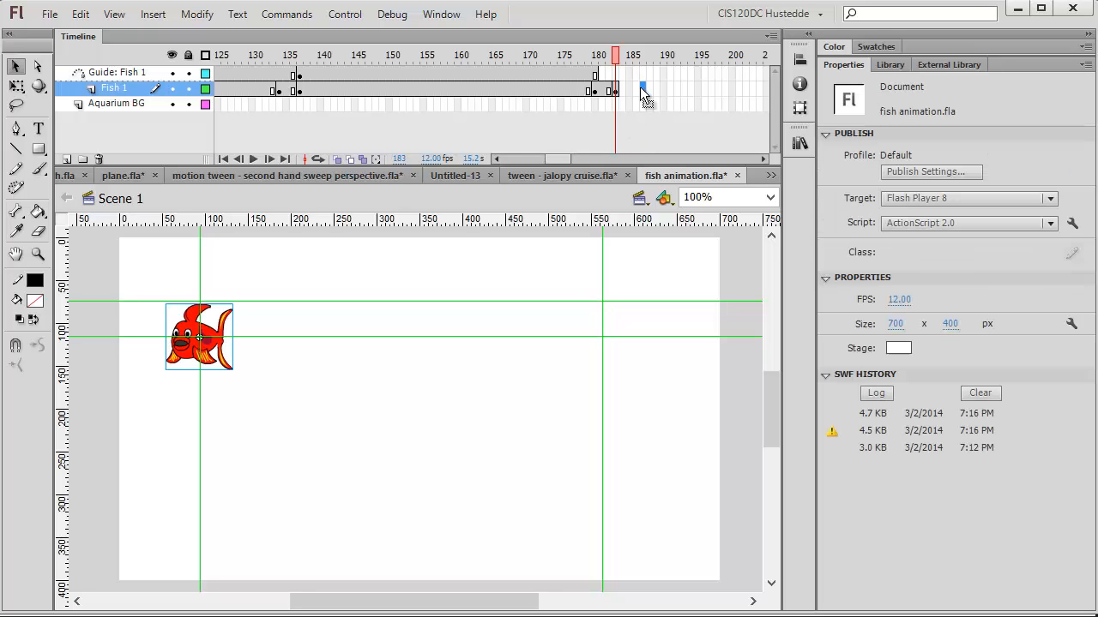
right_click(637, 88)
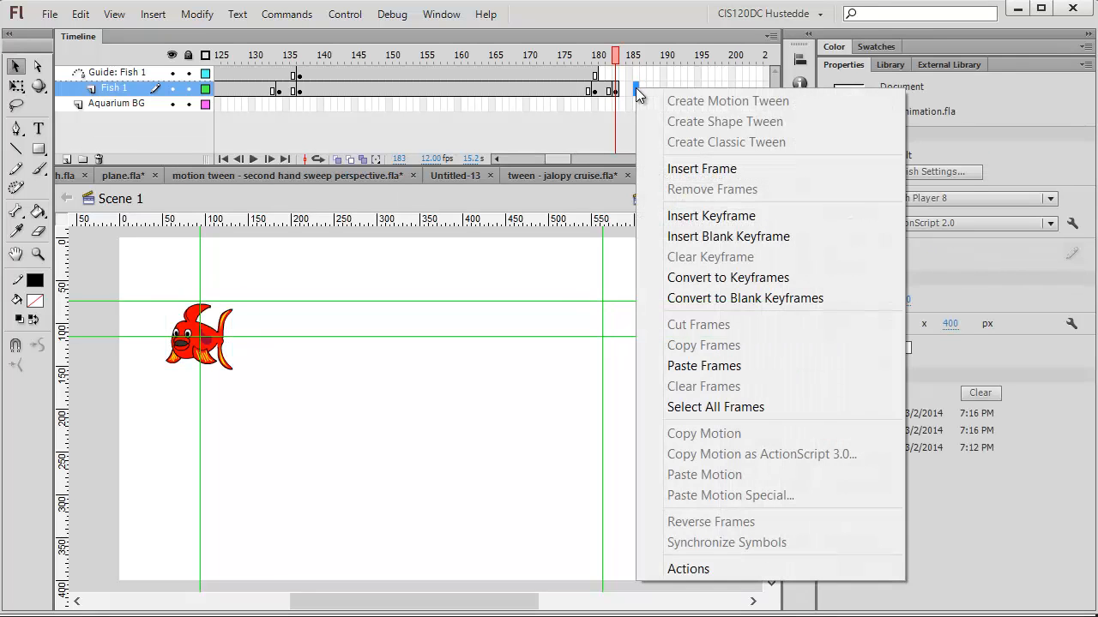
left_click(711, 216)
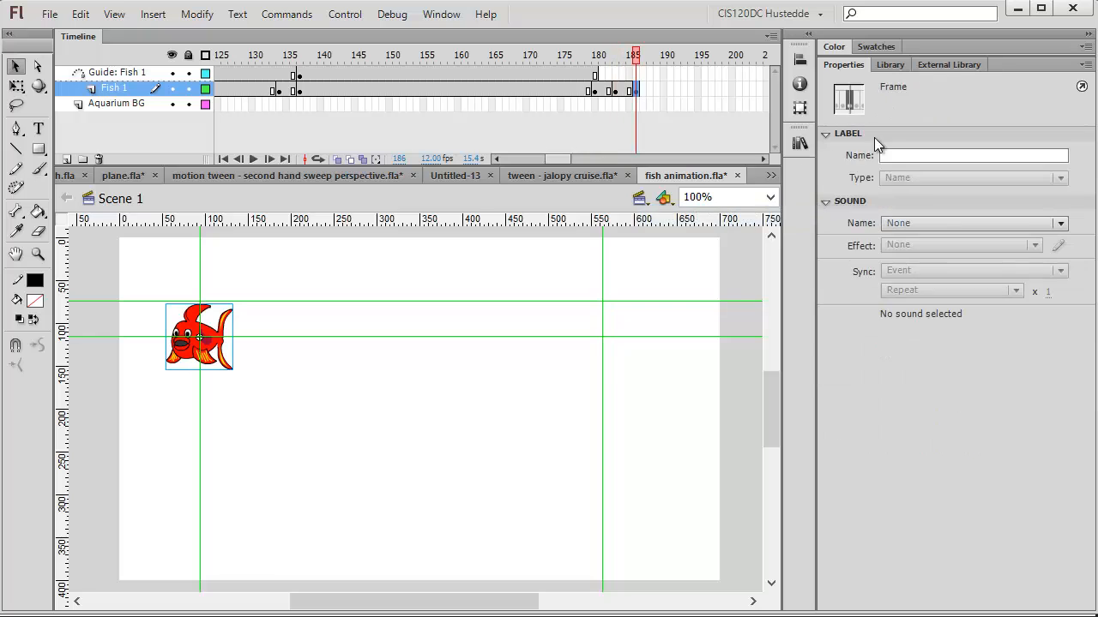
left_click(202, 348)
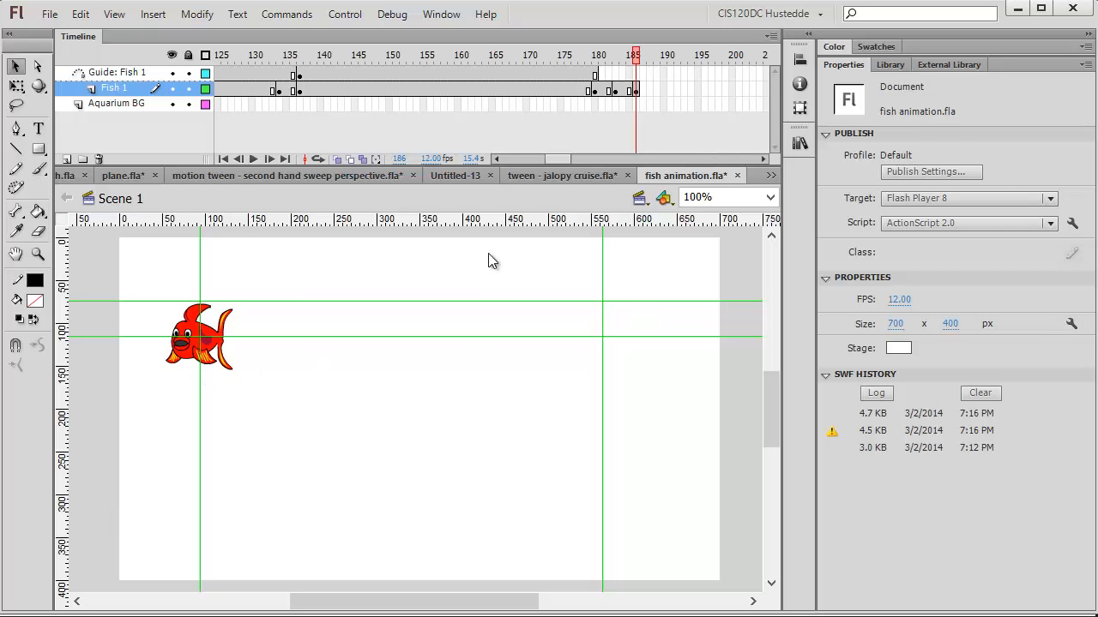
left_click(194, 329)
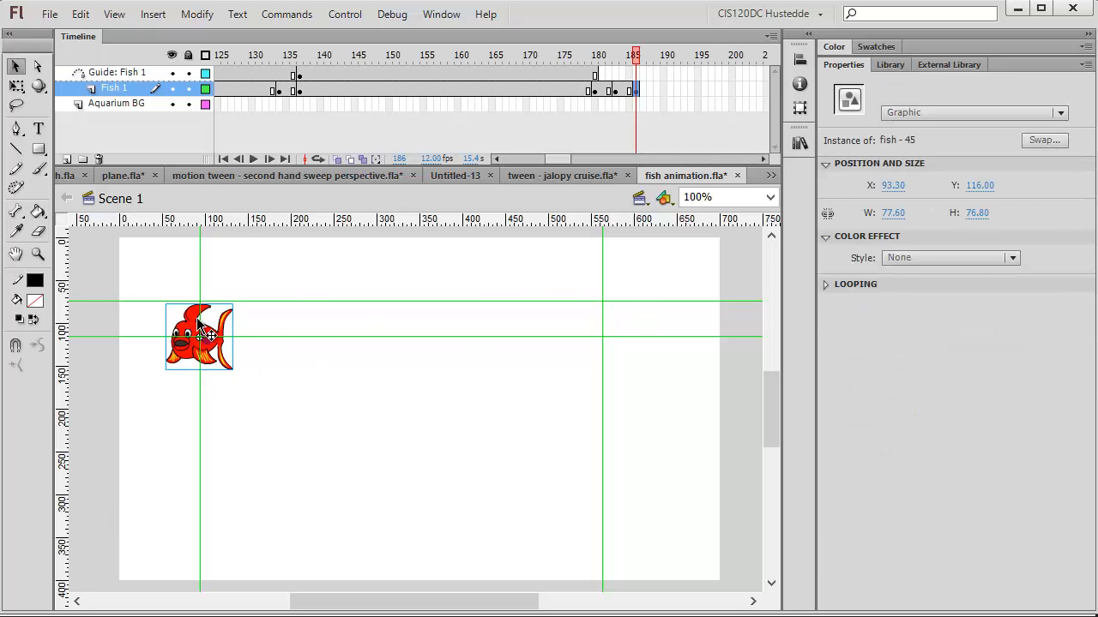
left_click(1045, 140)
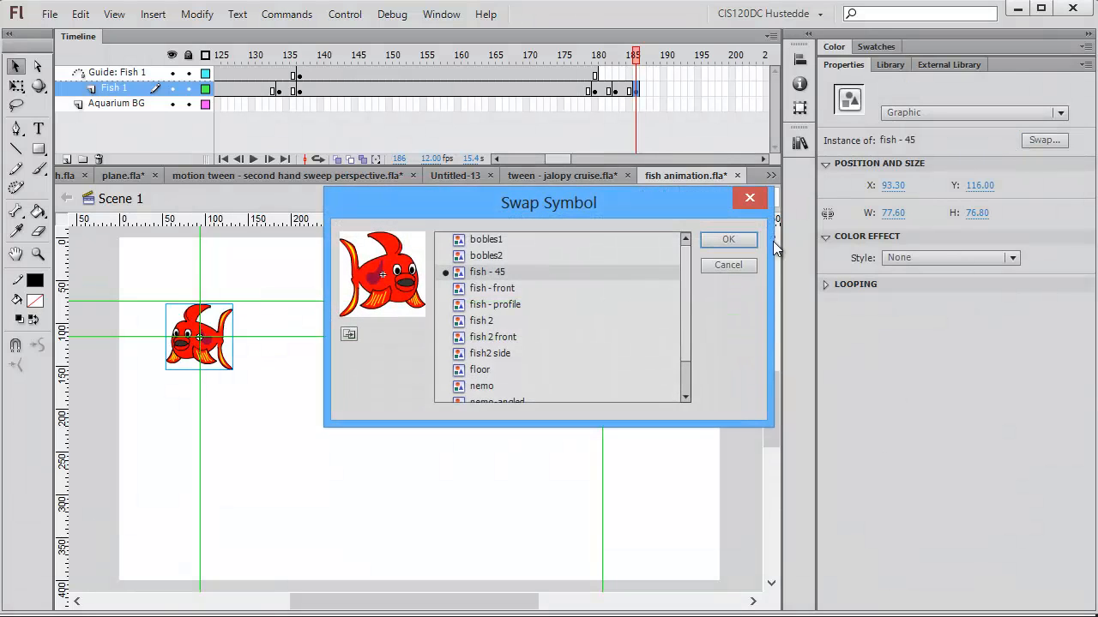
left_click(490, 291)
left_click(708, 240)
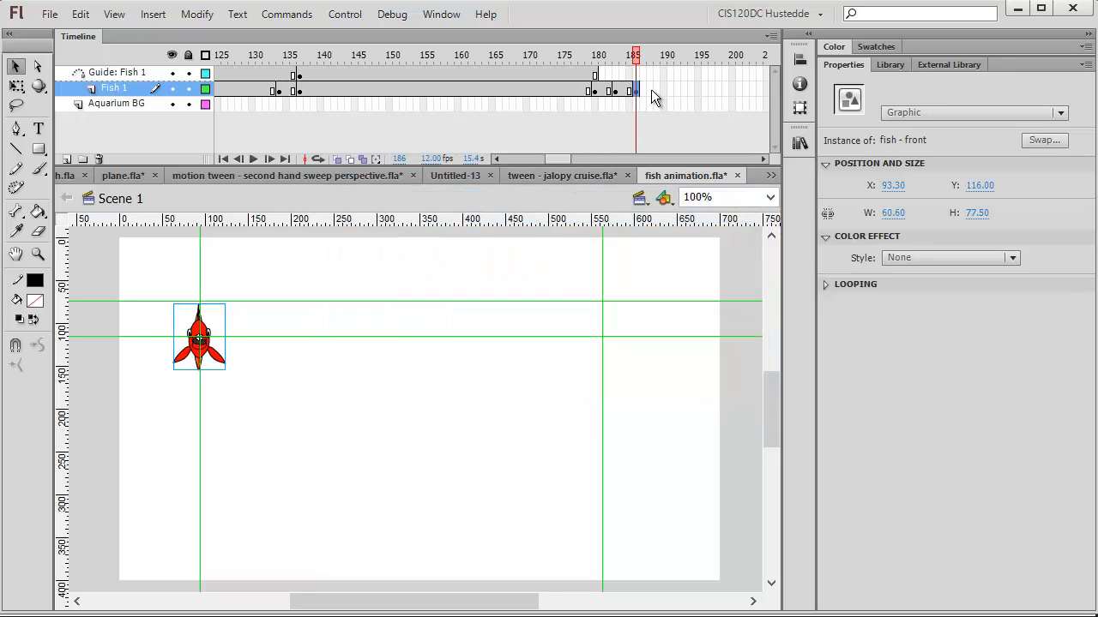
Step: Insert a keyframe at frame 188 of the Fish 1 layer and swap its fish for the fish - 45 symbol
right_click(651, 91)
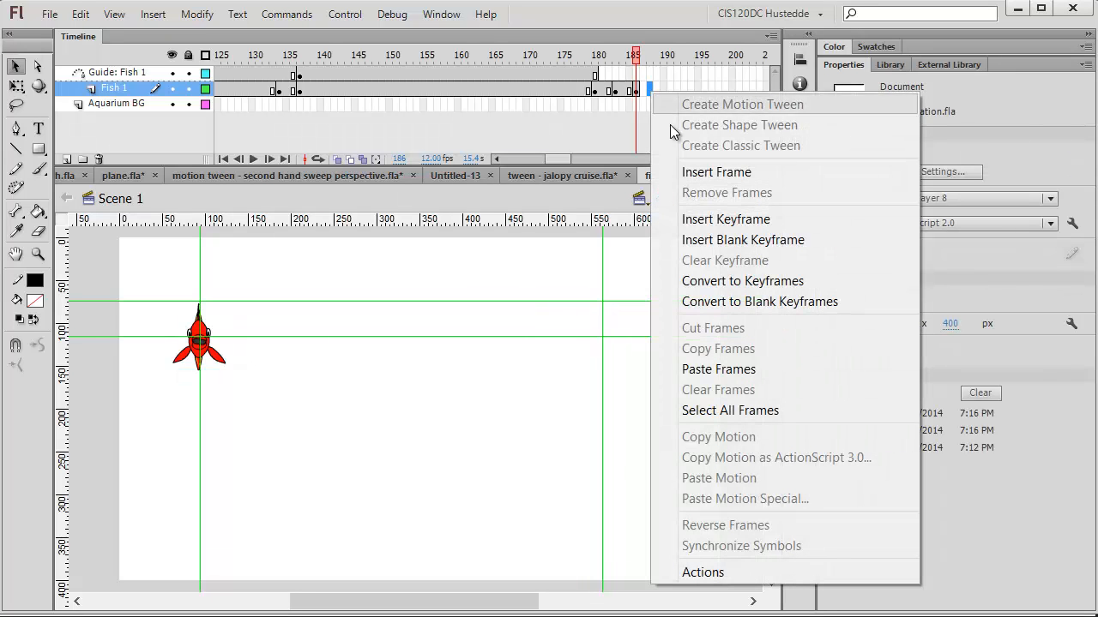
left_click(725, 218)
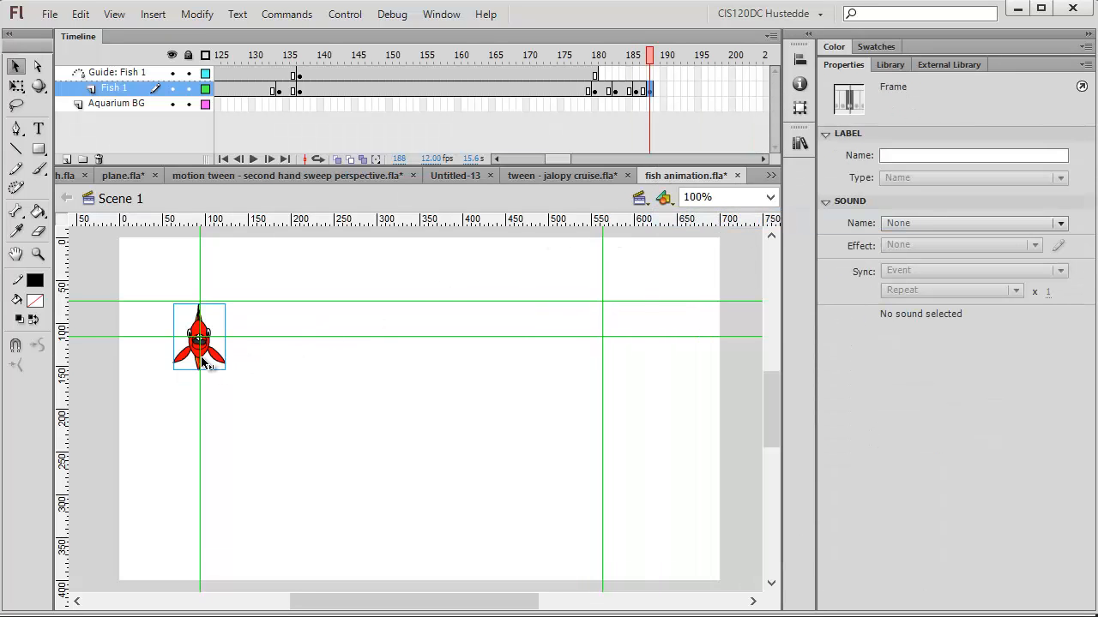
left_click(244, 365)
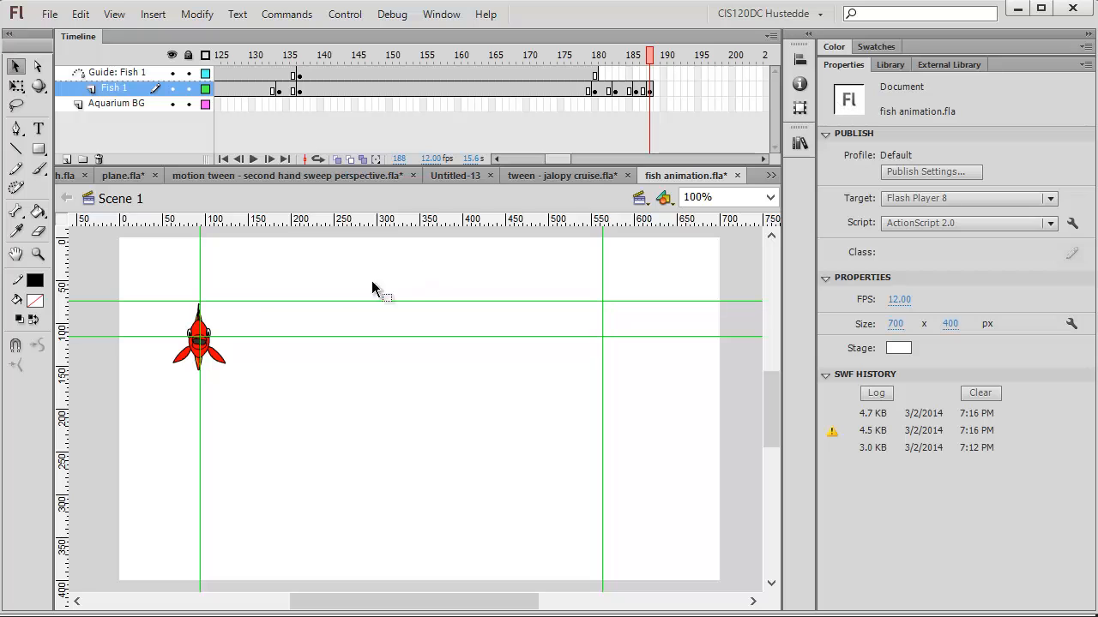
left_click(199, 341)
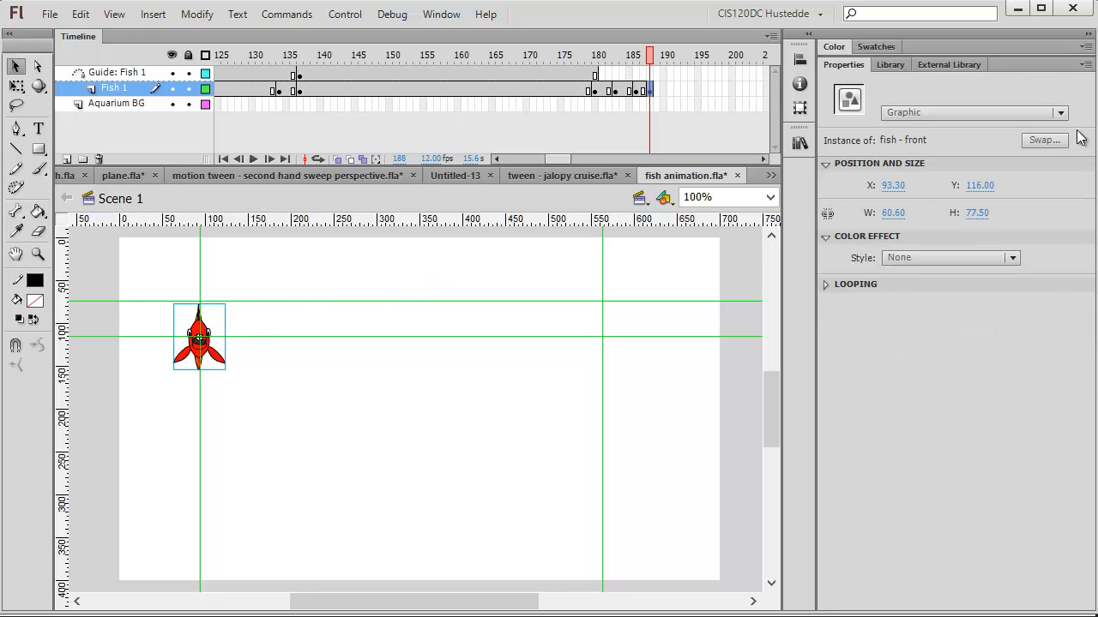
left_click(1044, 141)
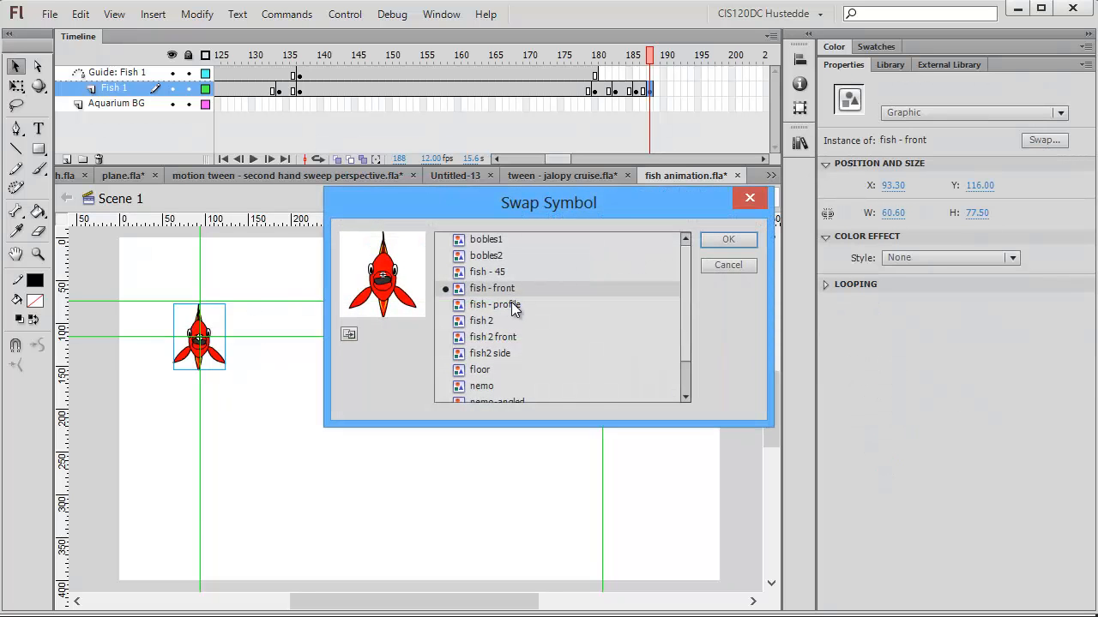
left_click(514, 311)
left_click(506, 272)
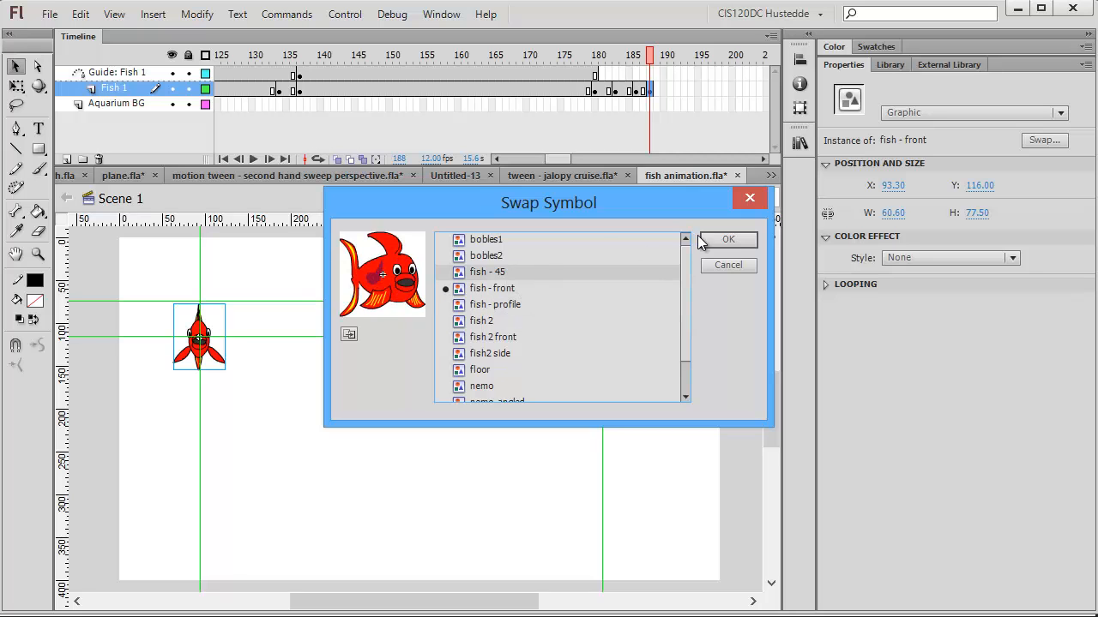
left_click(721, 240)
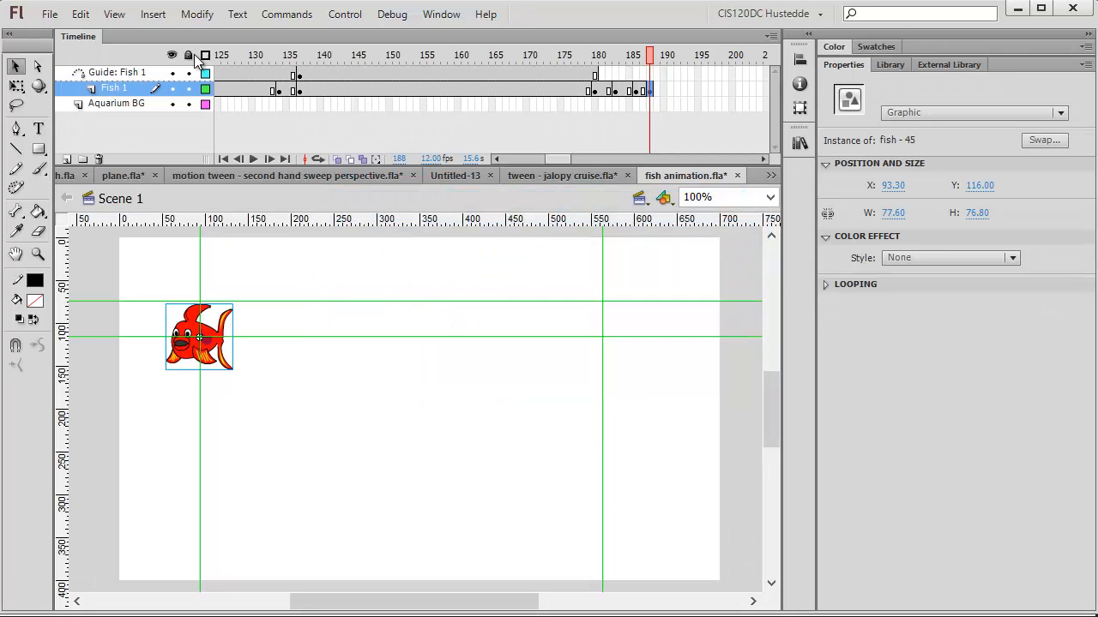
Step: Flip the fish at frame 188 horizontally
left_click(196, 15)
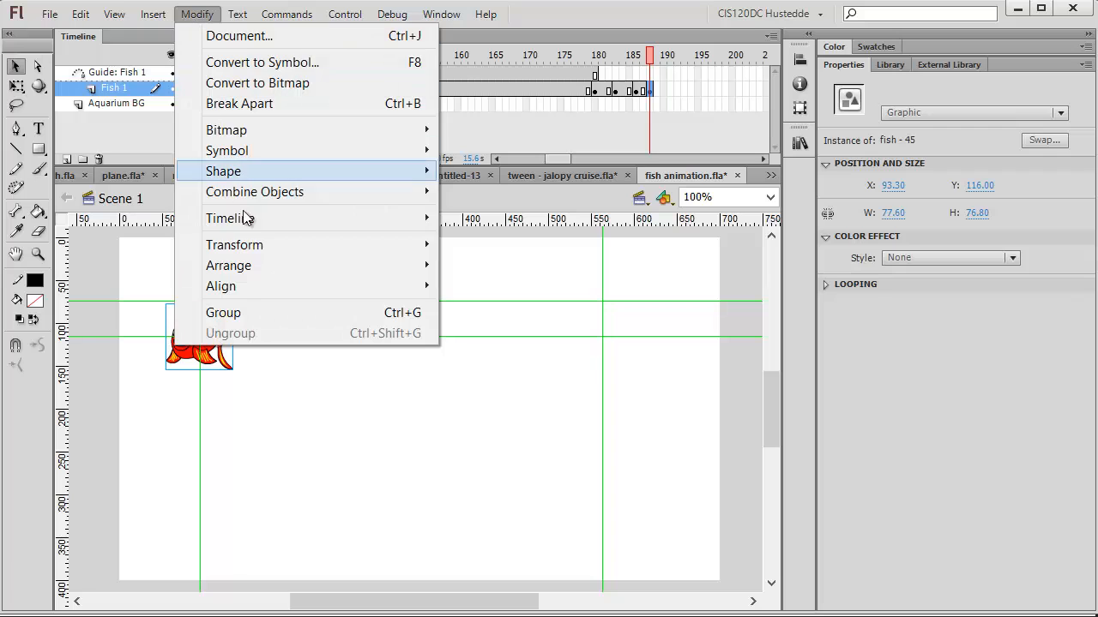
mouse_move(263, 246)
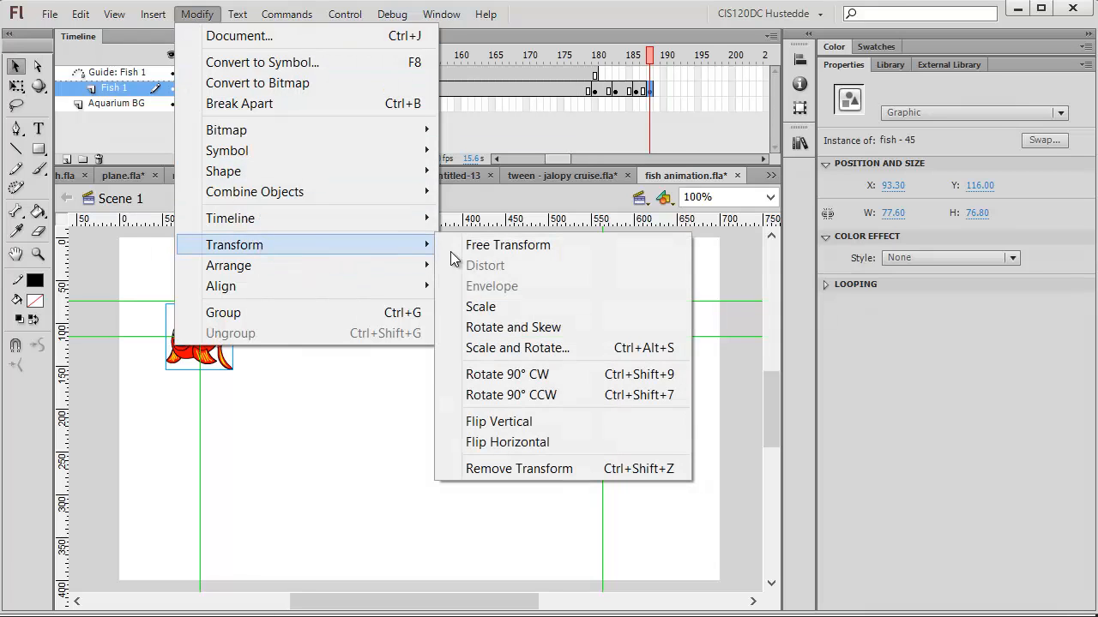
left_click(510, 442)
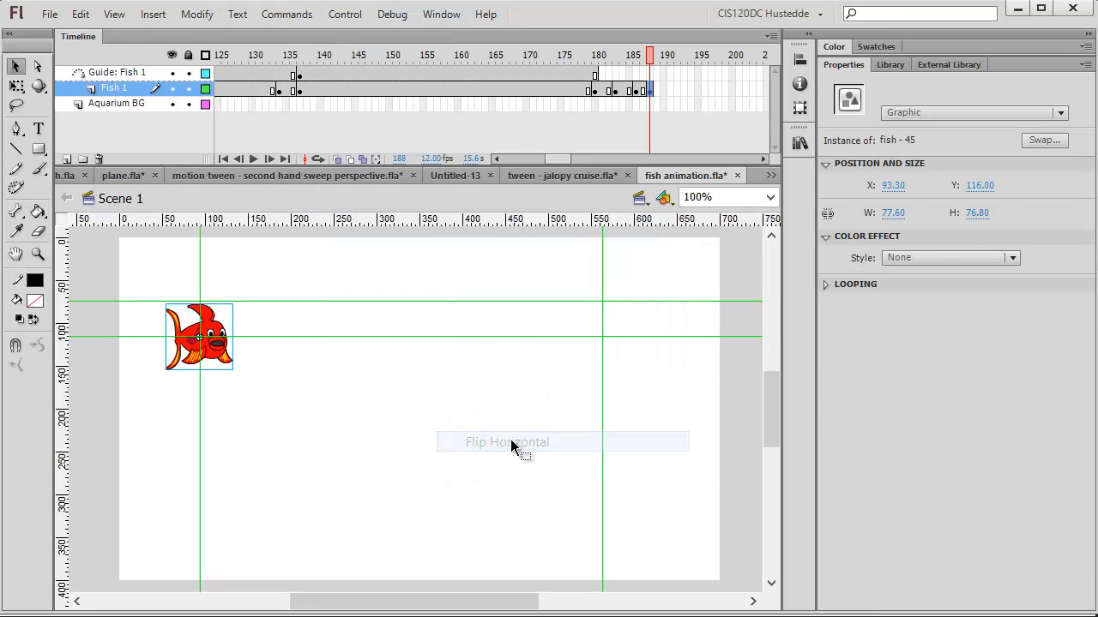
Step: Insert a keyframe at frame 193 of the Fish 1 layer and swap its fish for the fish - profile symbol
left_click(684, 90)
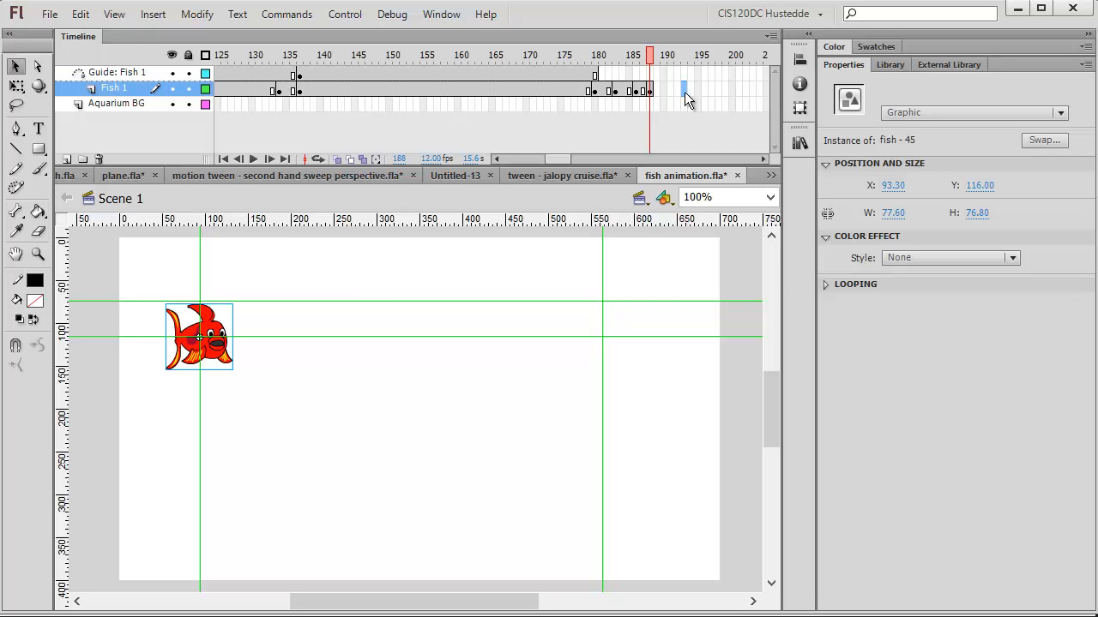
right_click(684, 91)
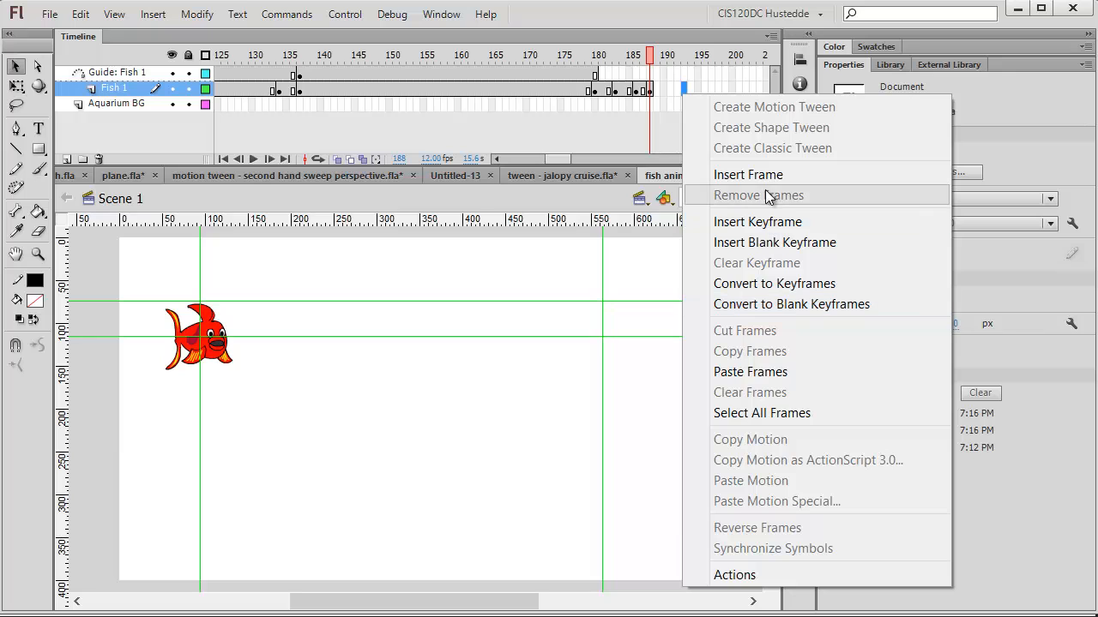
left_click(754, 222)
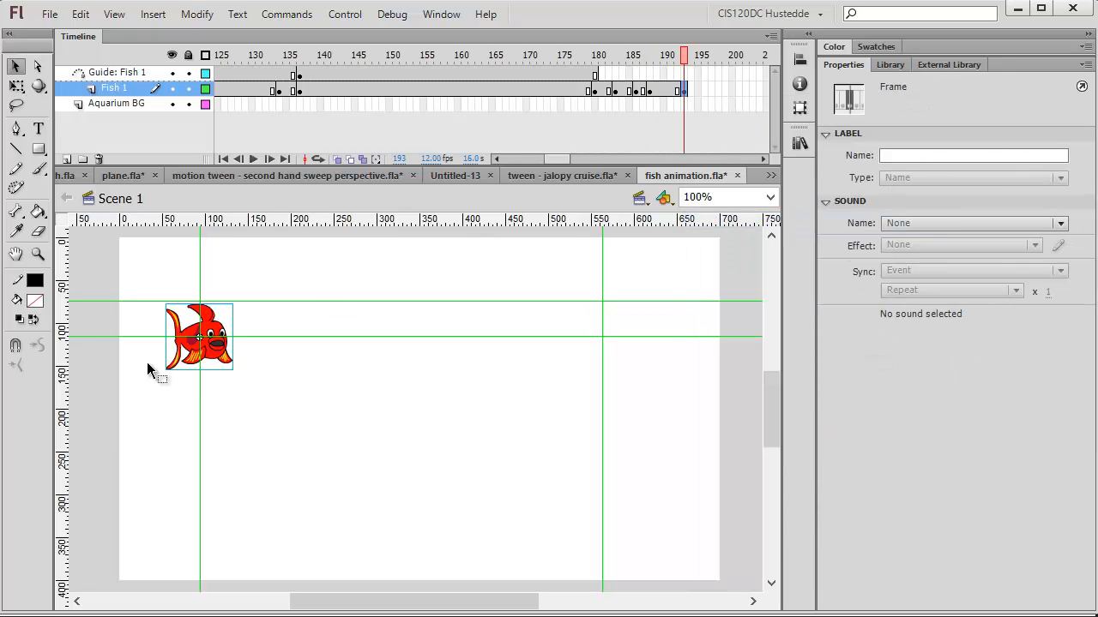
left_click(227, 355)
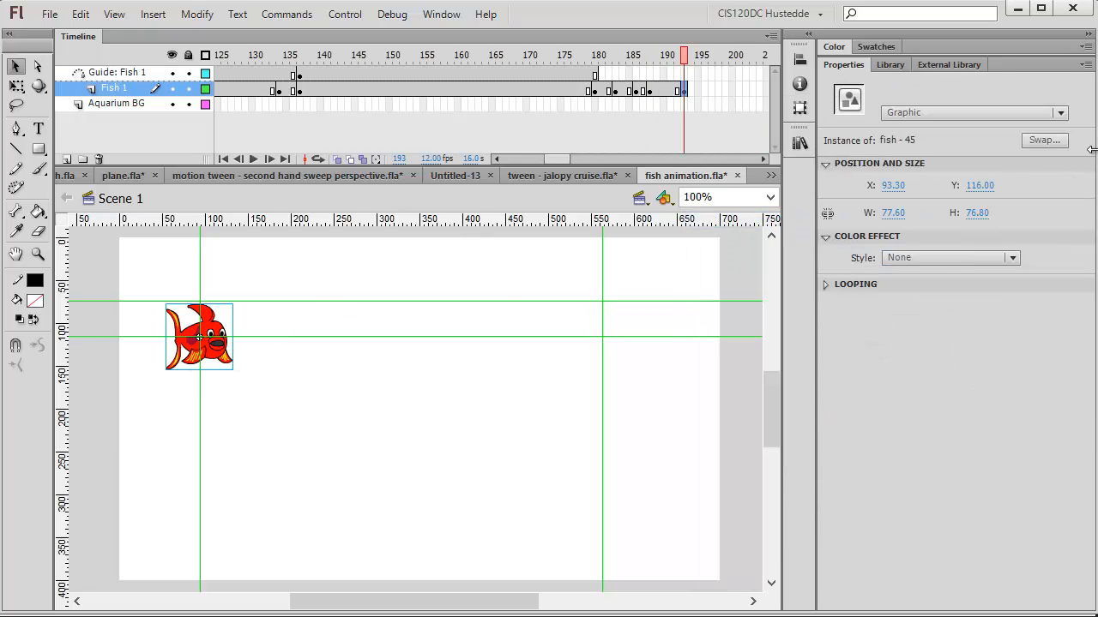
left_click(1045, 140)
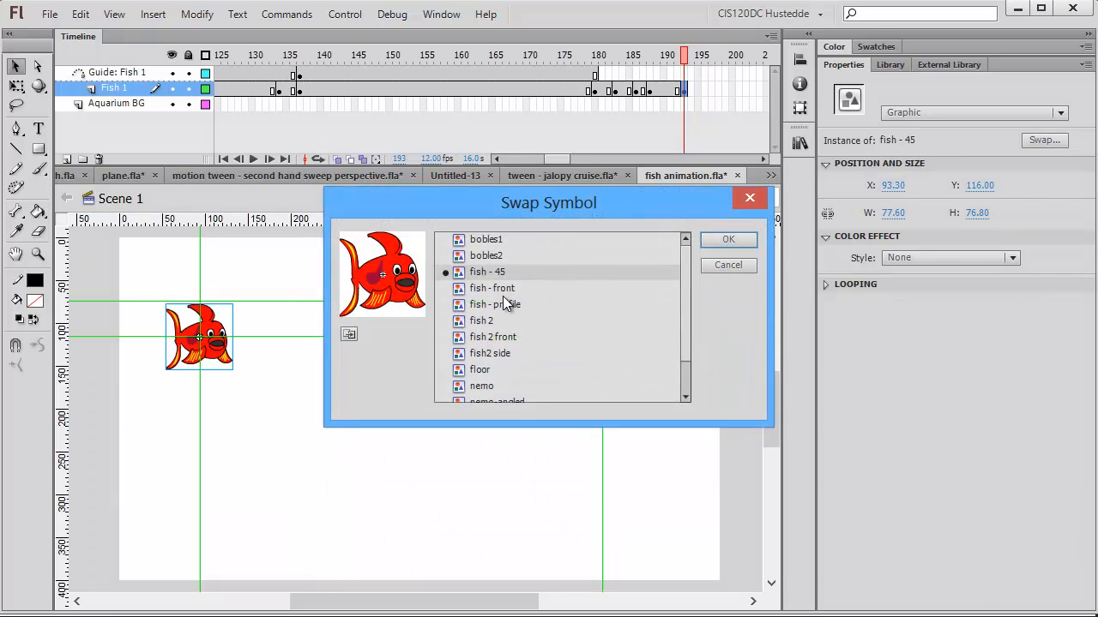
left_click(506, 304)
left_click(731, 240)
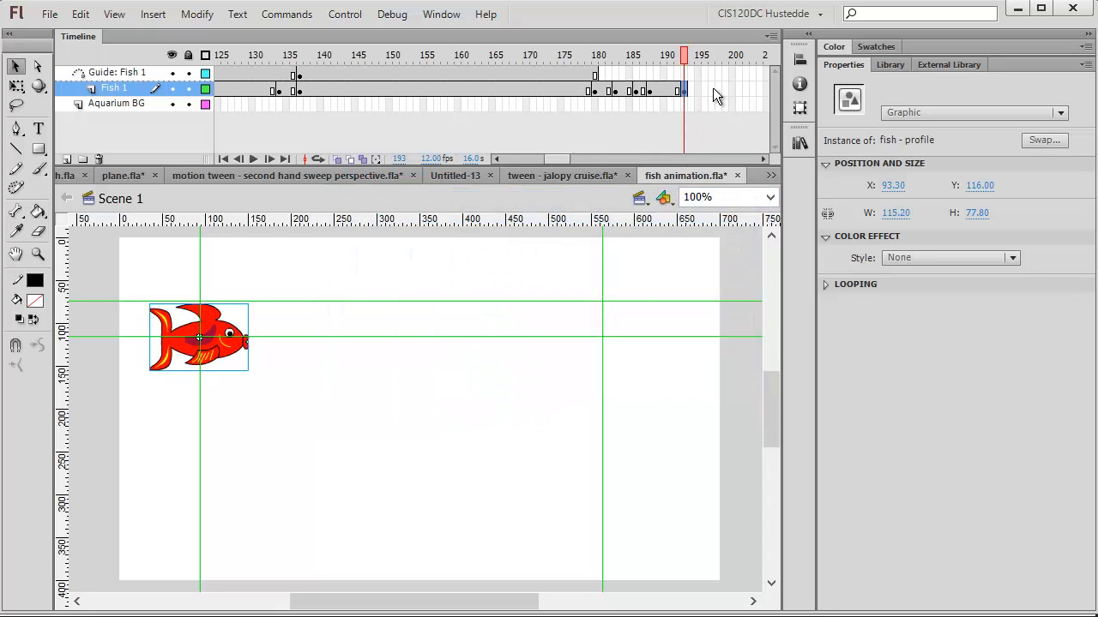
Step: Extend the Fish 1 and Aquarium BG layers to frame 197 by inserting a frame on each
left_click(709, 89)
right_click(710, 89)
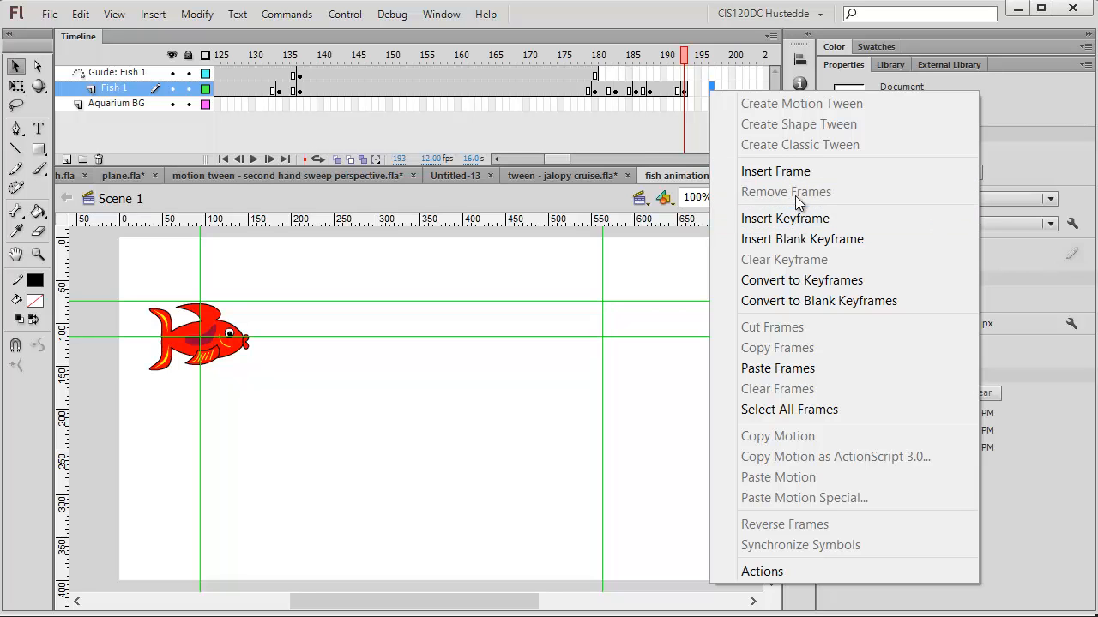
left_click(792, 171)
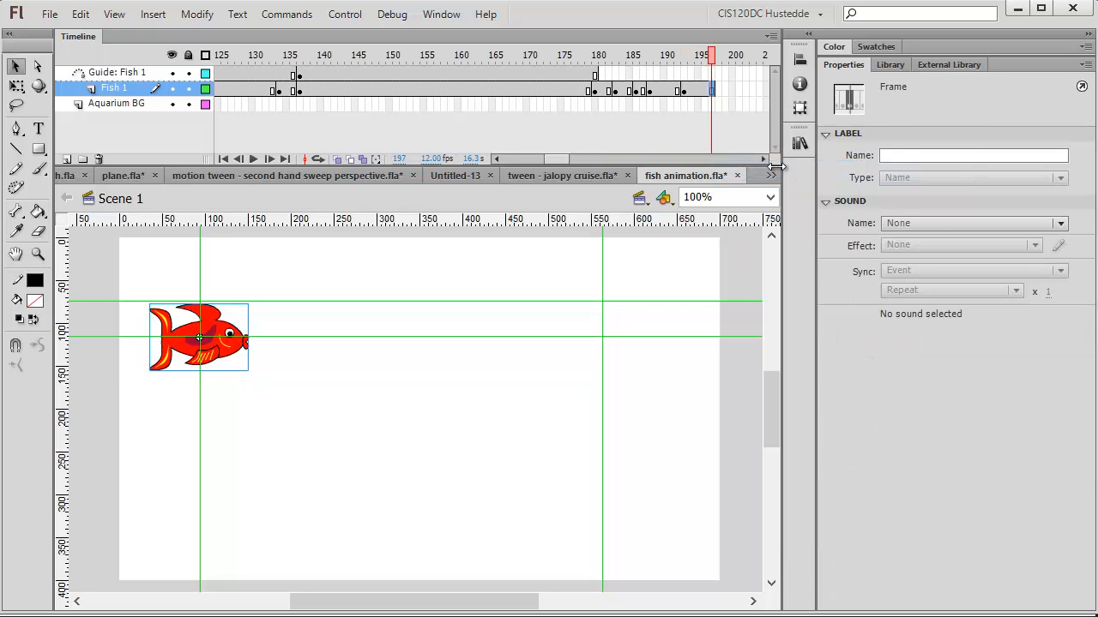
left_click(715, 105)
right_click(714, 106)
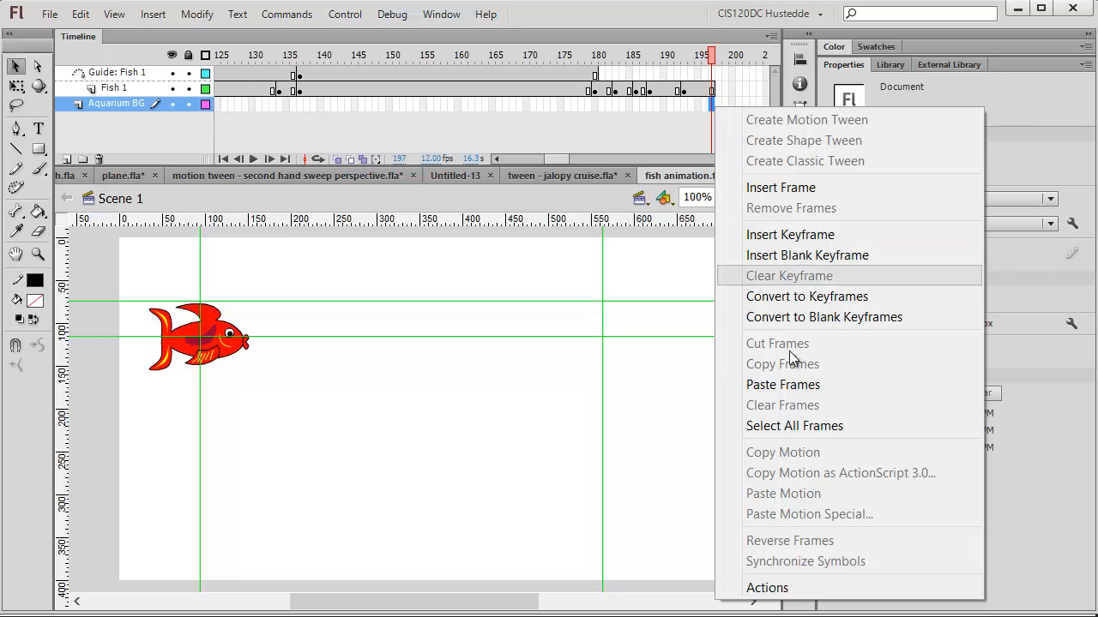
left_click(797, 188)
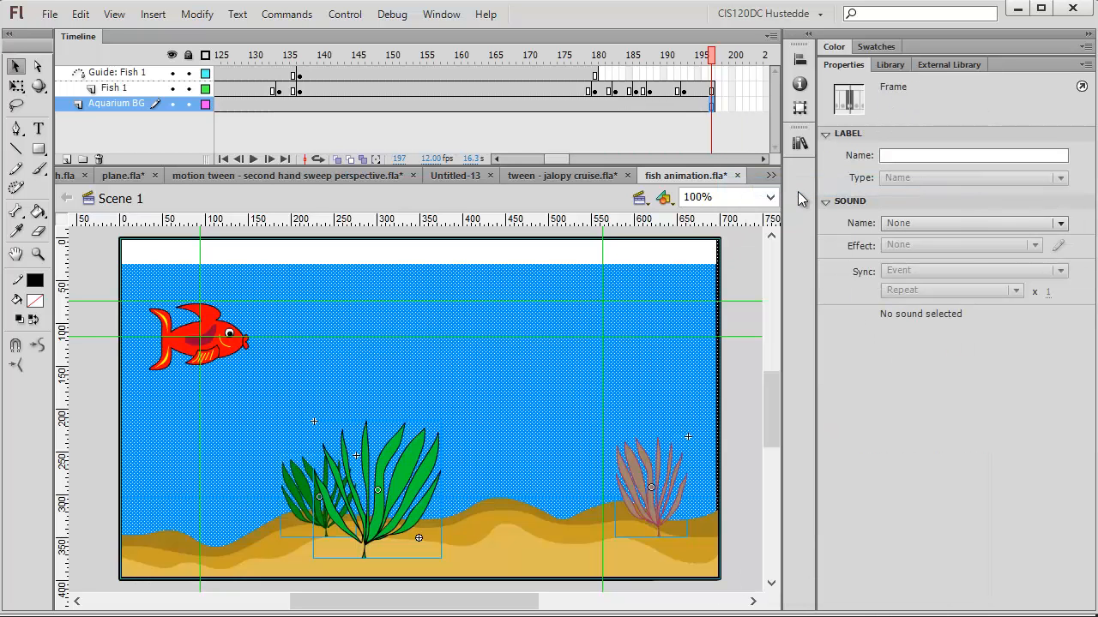
Step: Create a classic tween on the Fish 1 span that leads up to the keyframe at frame 180
left_click(448, 90)
right_click(448, 91)
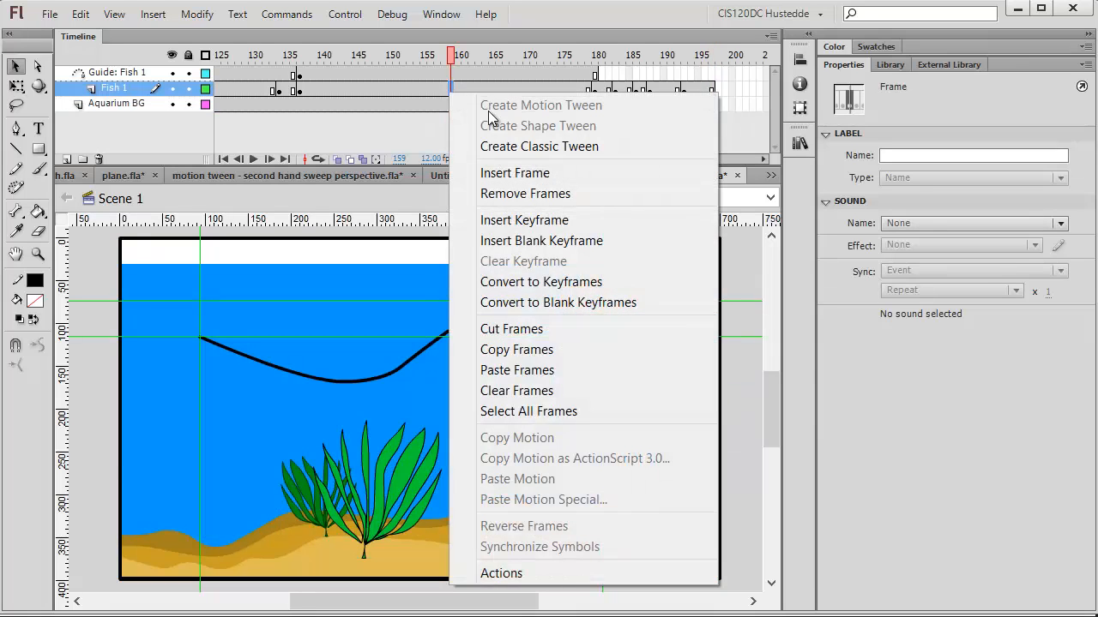
left_click(502, 147)
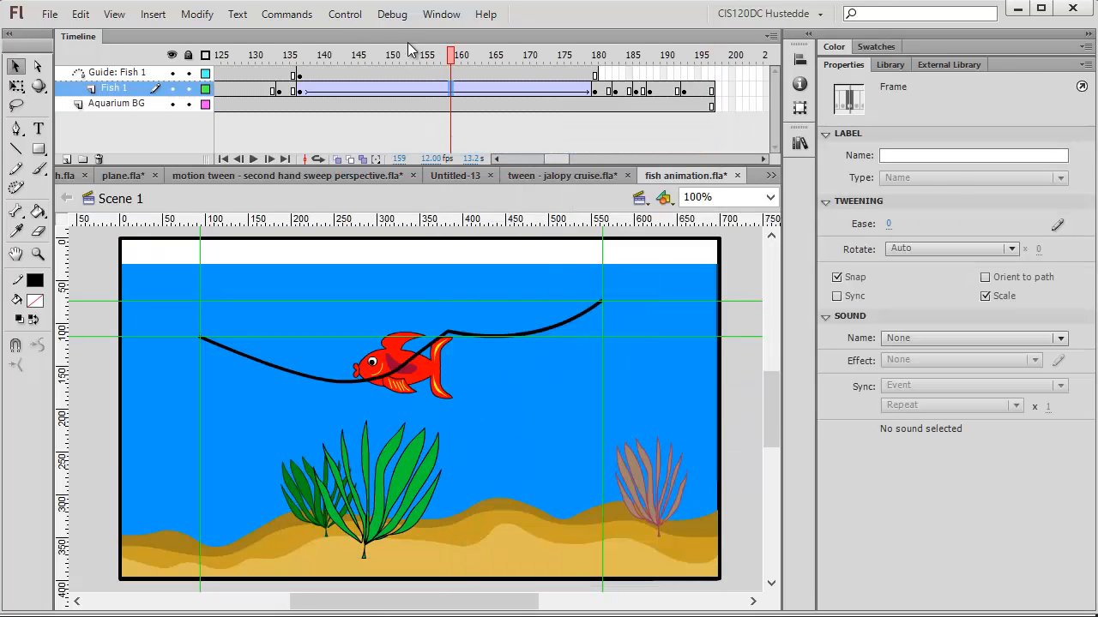
Step: Return to frame 1, test the movie to review the fish animation, and close the preview
left_click_drag(456, 60, 62, 89)
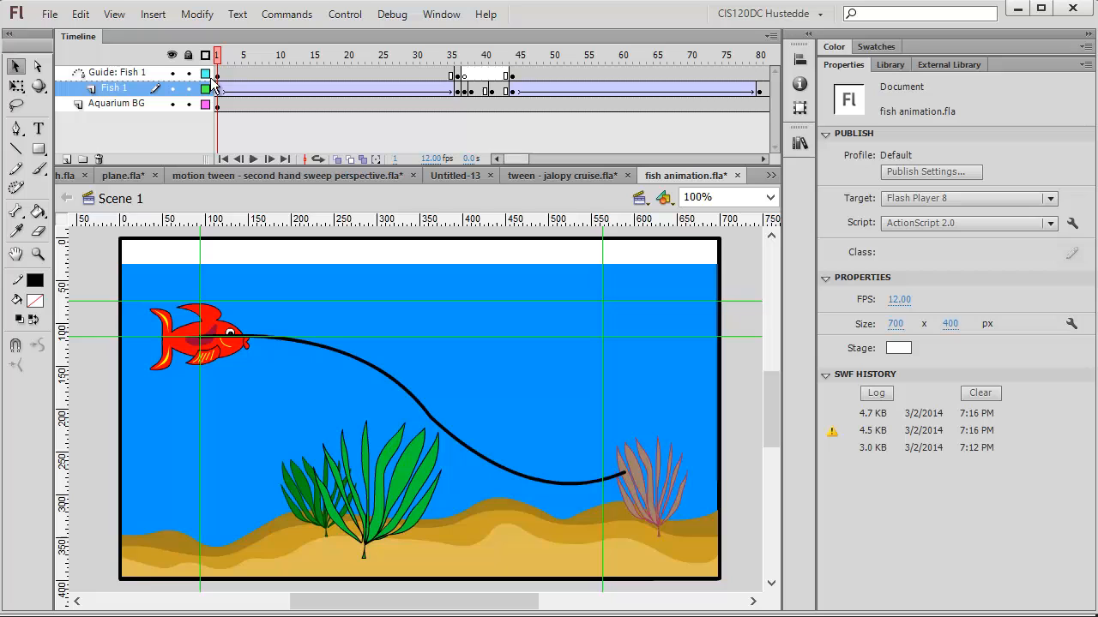
left_click(343, 15)
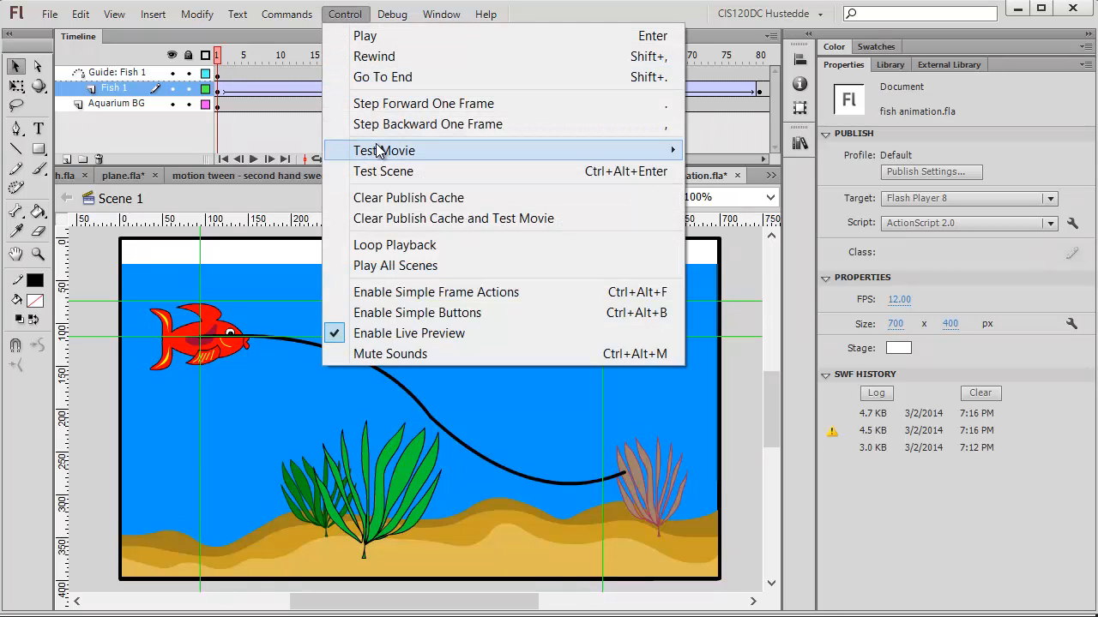
mouse_move(390, 151)
left_click(774, 150)
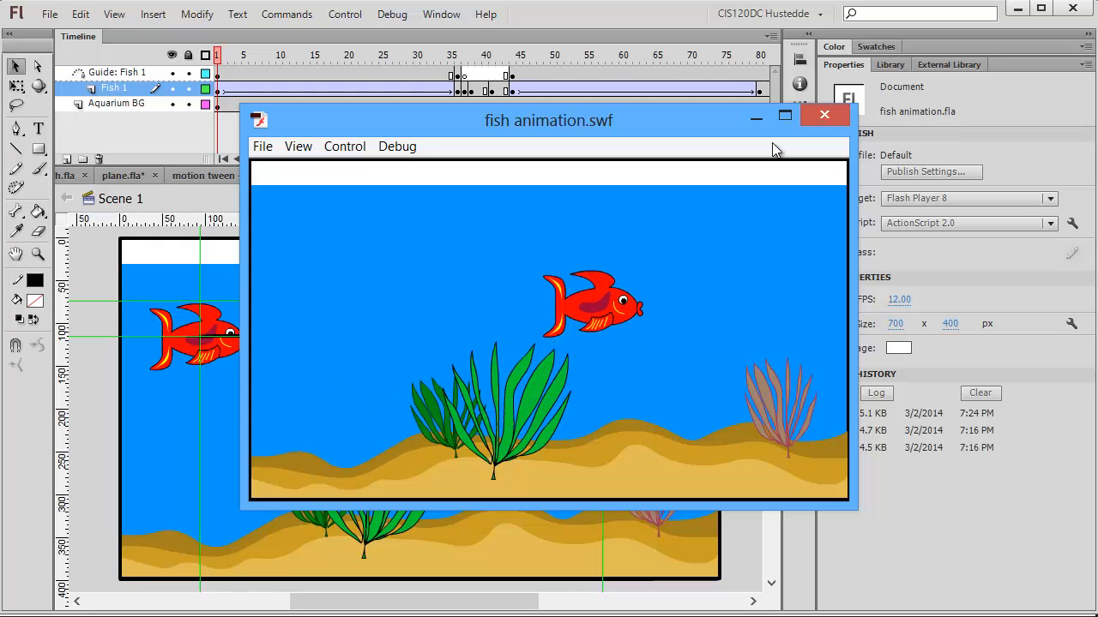
left_click(824, 115)
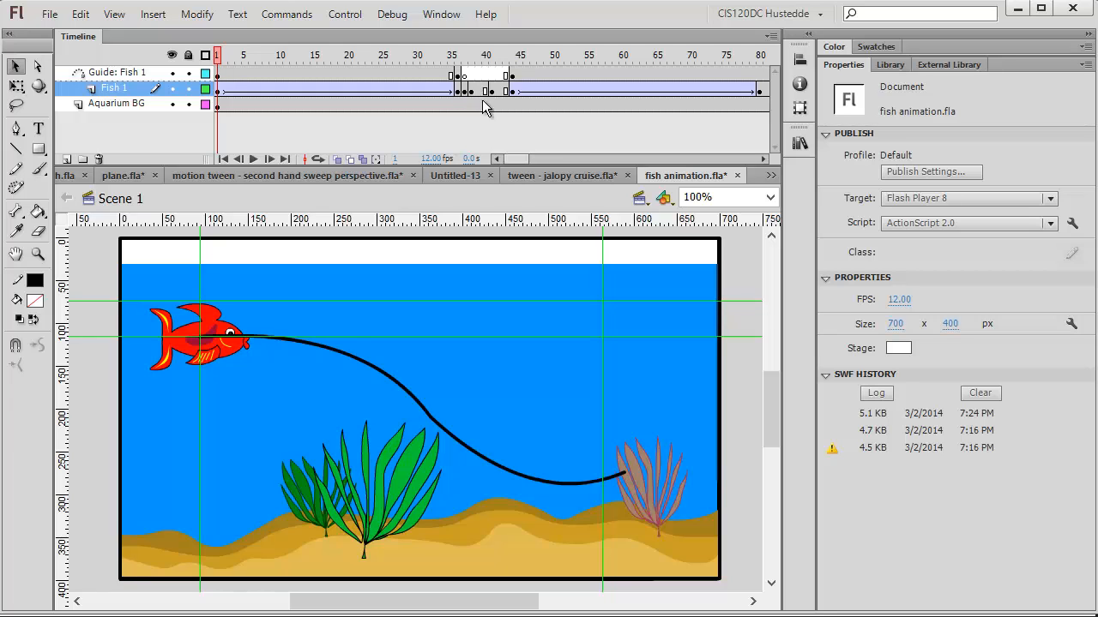
Step: Turn on Edit Multiple Frames over frames 120 to 137, with the Guide: Fish 1 and Aquarium BG layers locked
left_click_drag(524, 159, 544, 154)
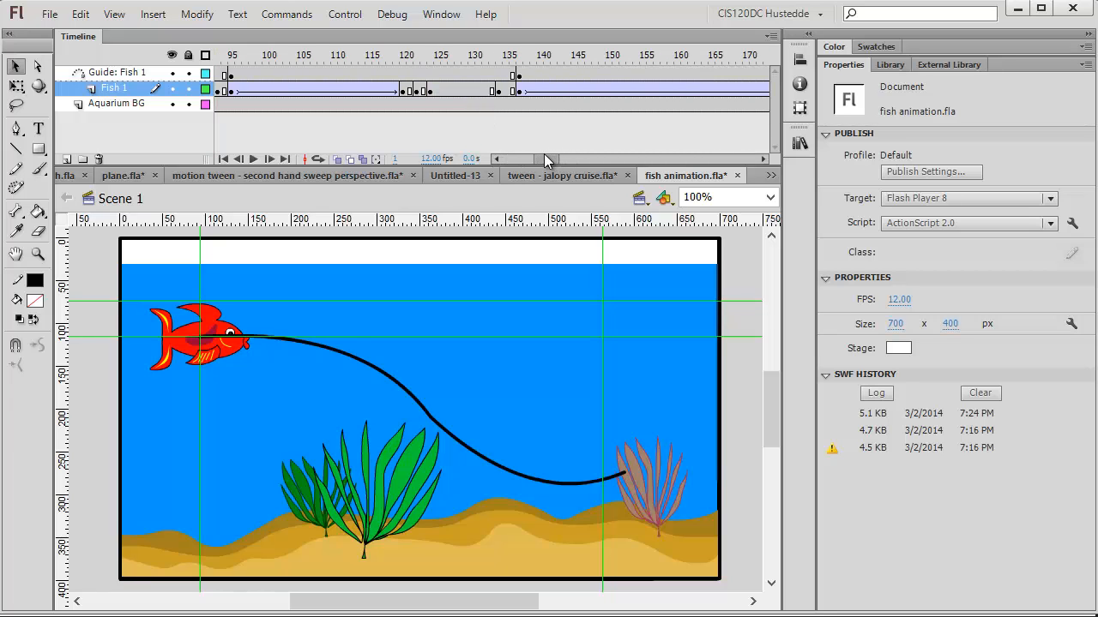
left_click(404, 91)
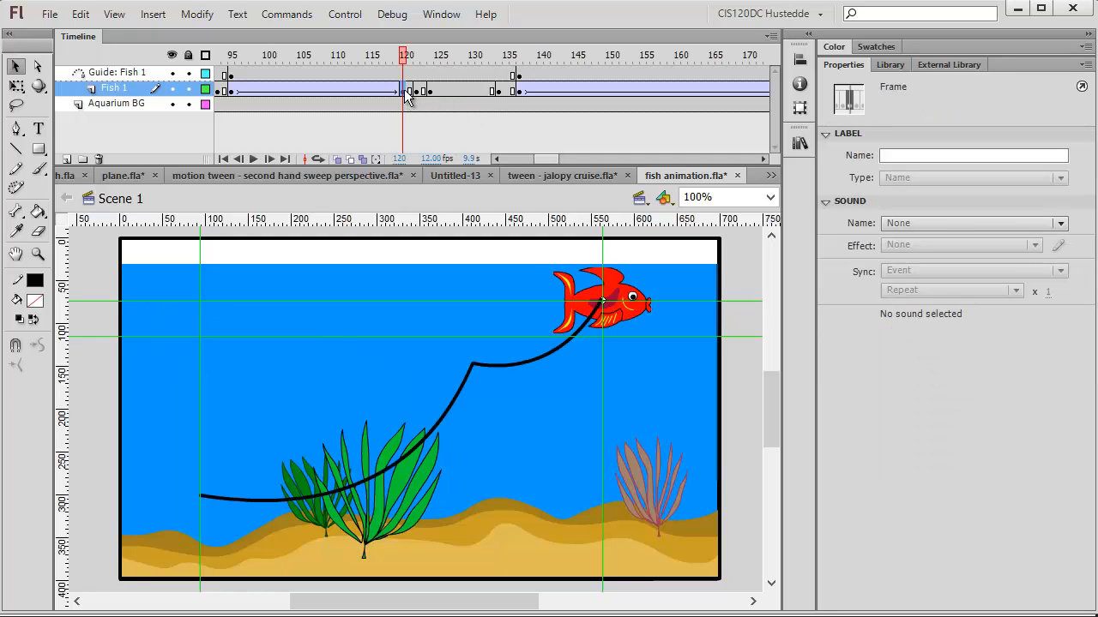
left_click(623, 295)
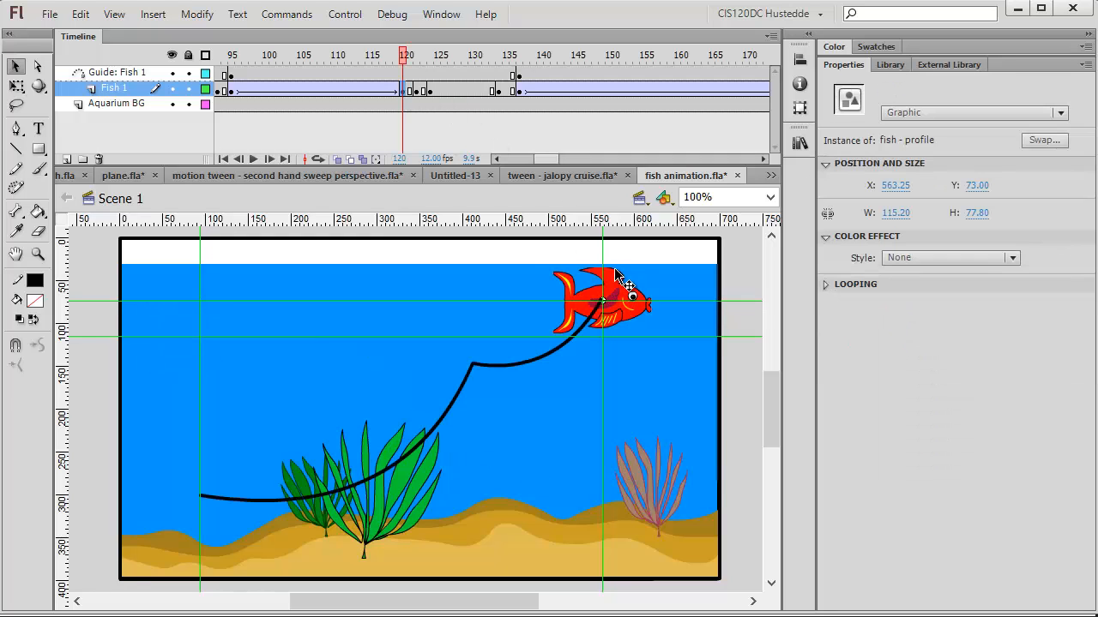
left_click(518, 92)
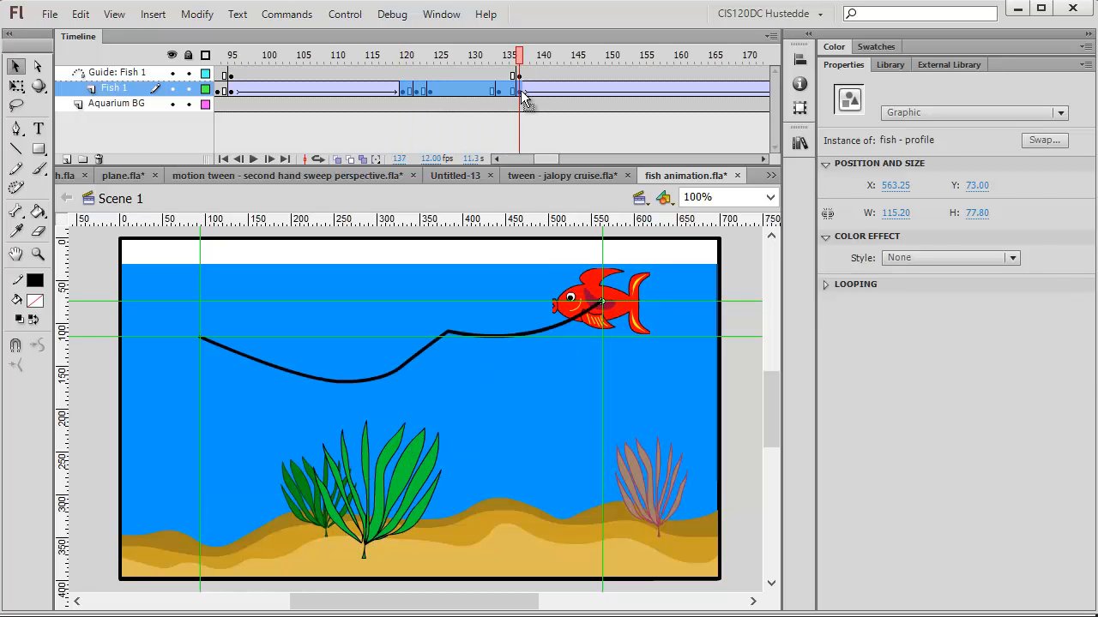
left_click(366, 159)
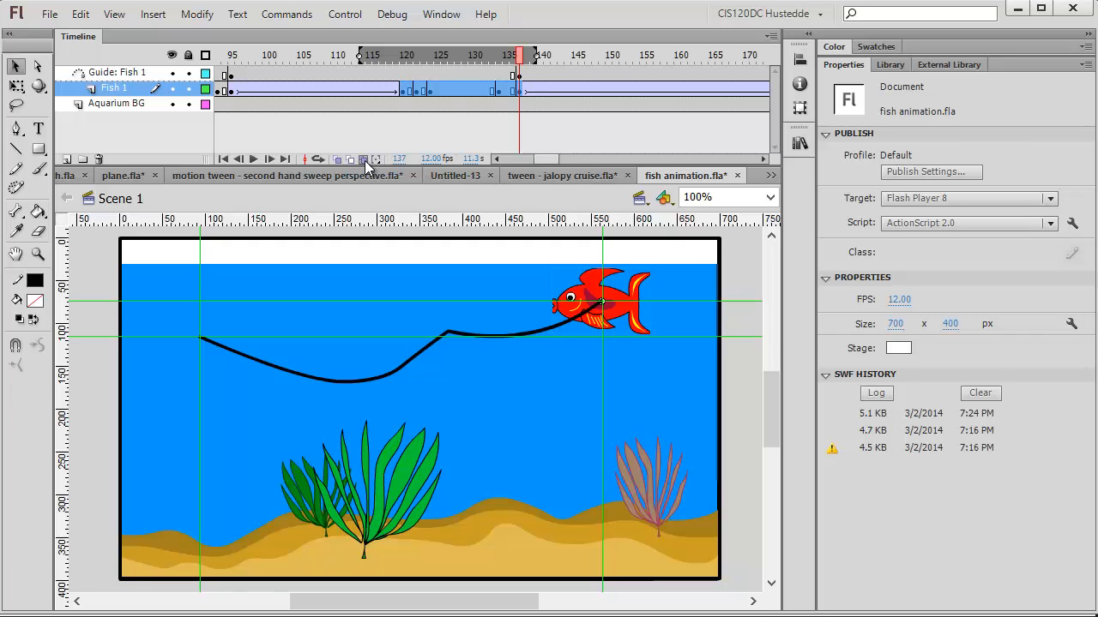
left_click_drag(368, 62, 399, 64)
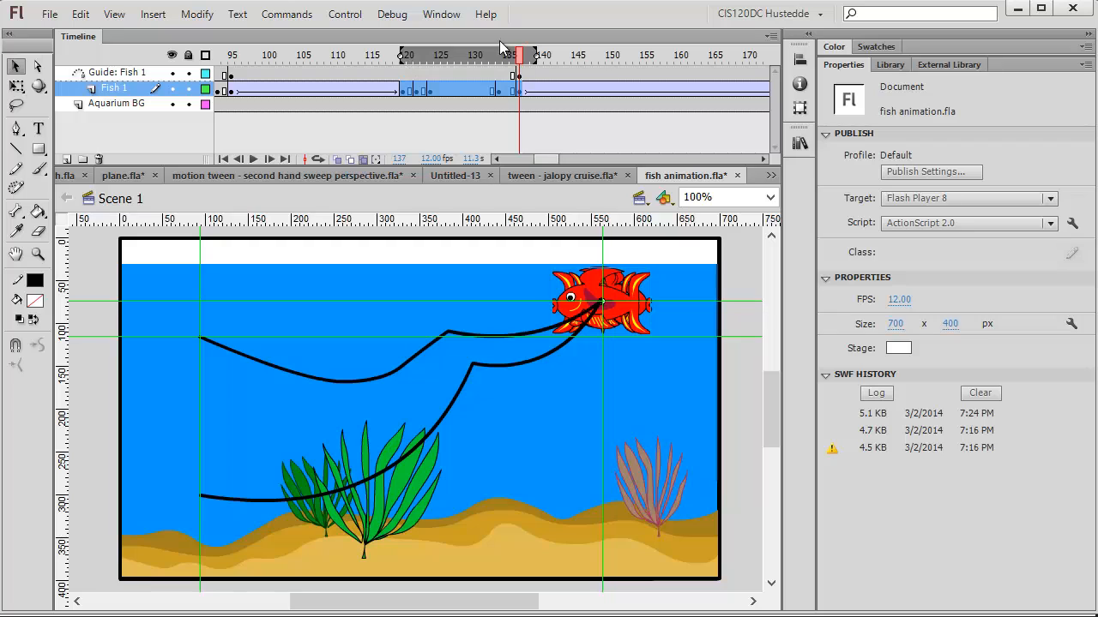
left_click_drag(537, 57, 521, 59)
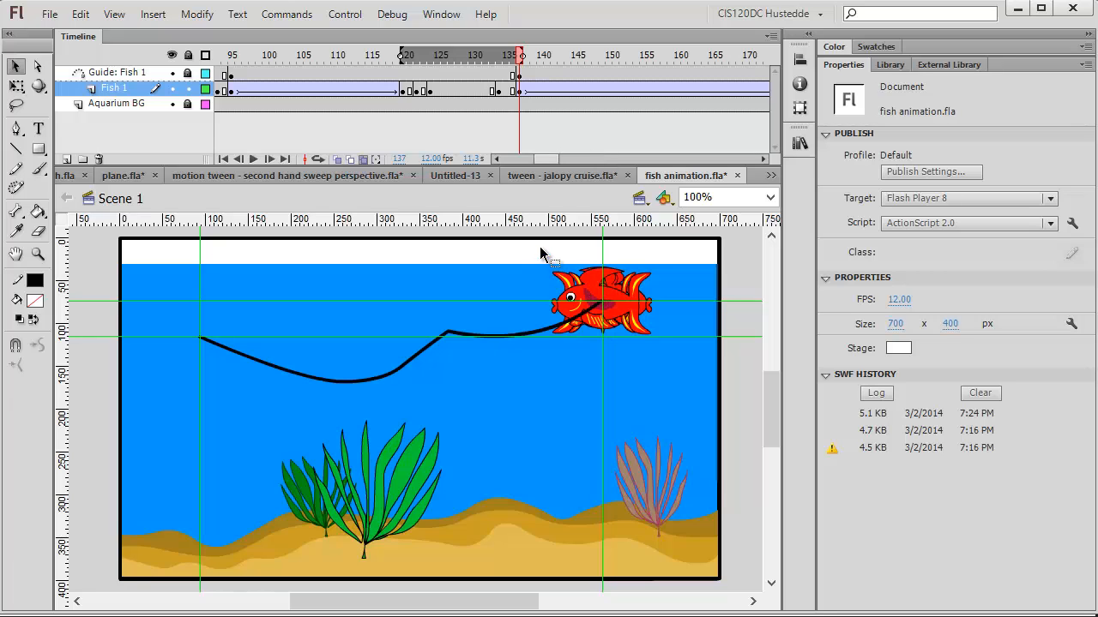
Step: Scale the fish on Fish 1 frames 120 to 137 down together to about 96 by 65 px, and turn off Edit Multiple Frames
left_click_drag(541, 253, 686, 352)
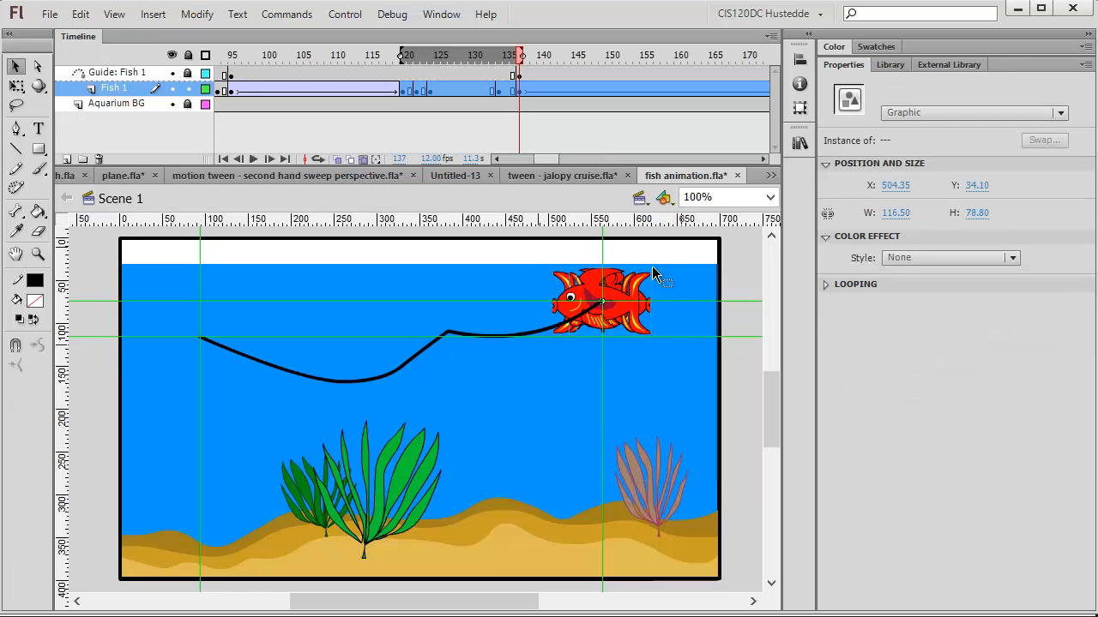
left_click(519, 90)
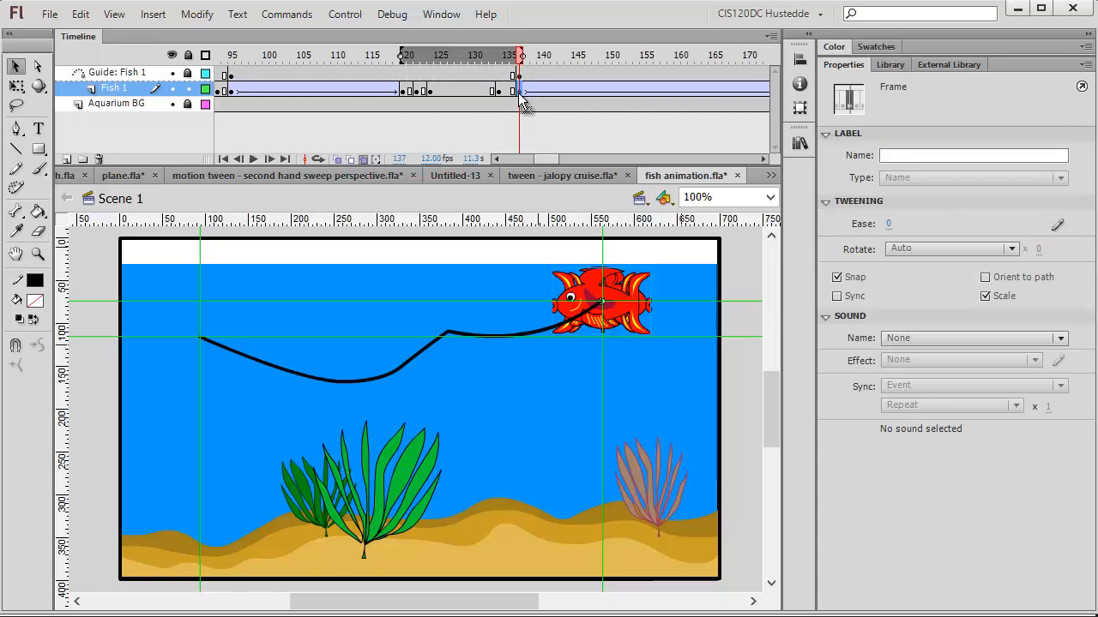
left_click(404, 90)
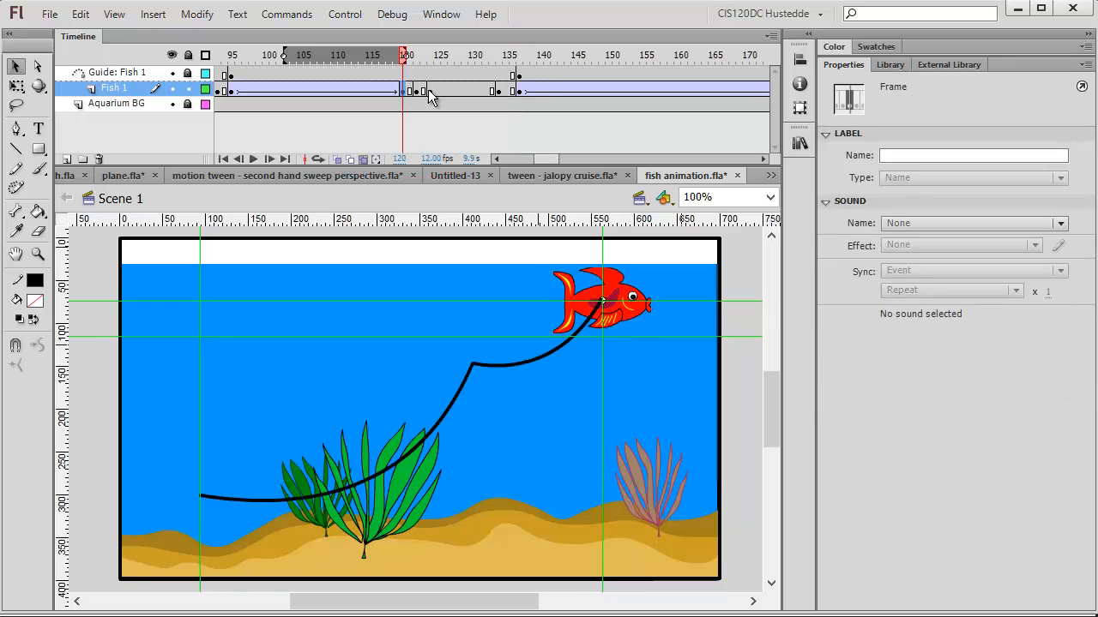
left_click(519, 90, "shift")
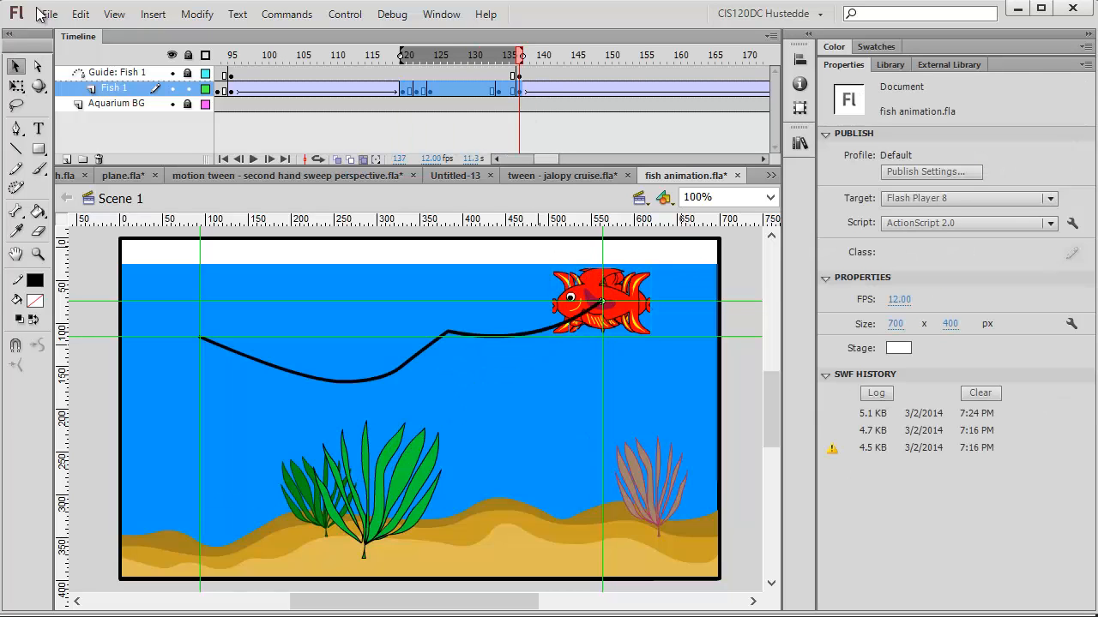
left_click(17, 86)
left_click(609, 274)
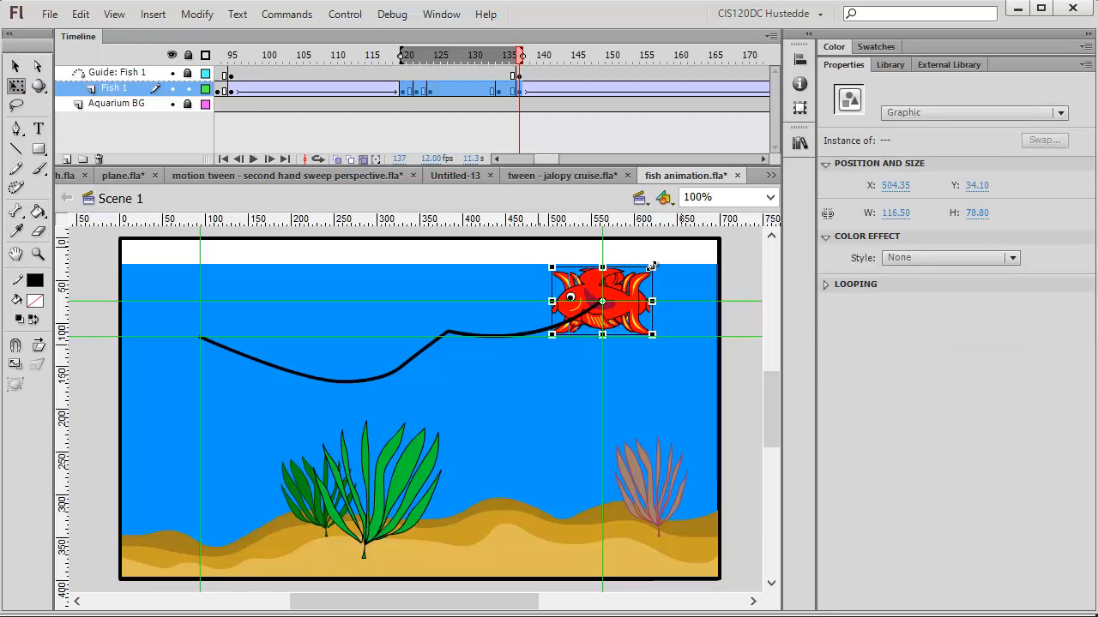
left_click_drag(654, 268, 635, 279)
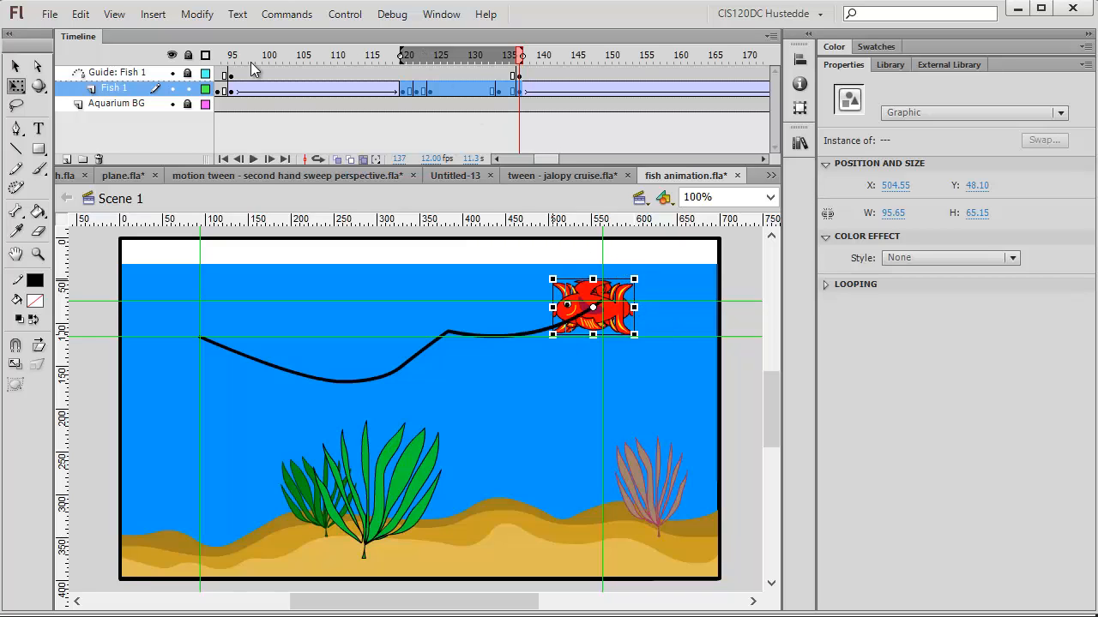
left_click(362, 159)
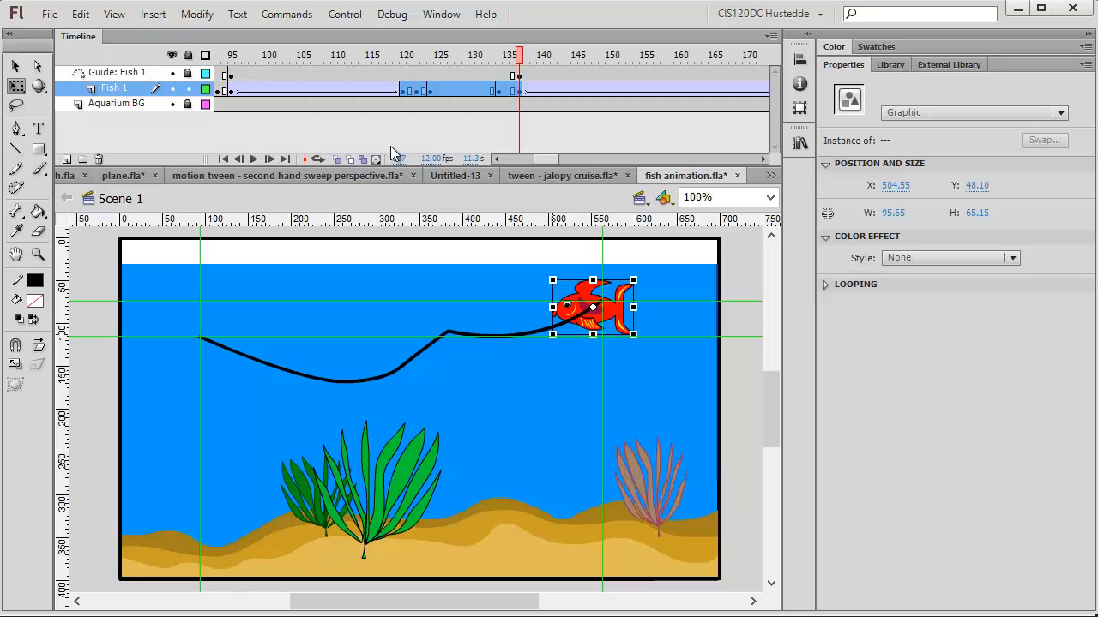
left_click(443, 127)
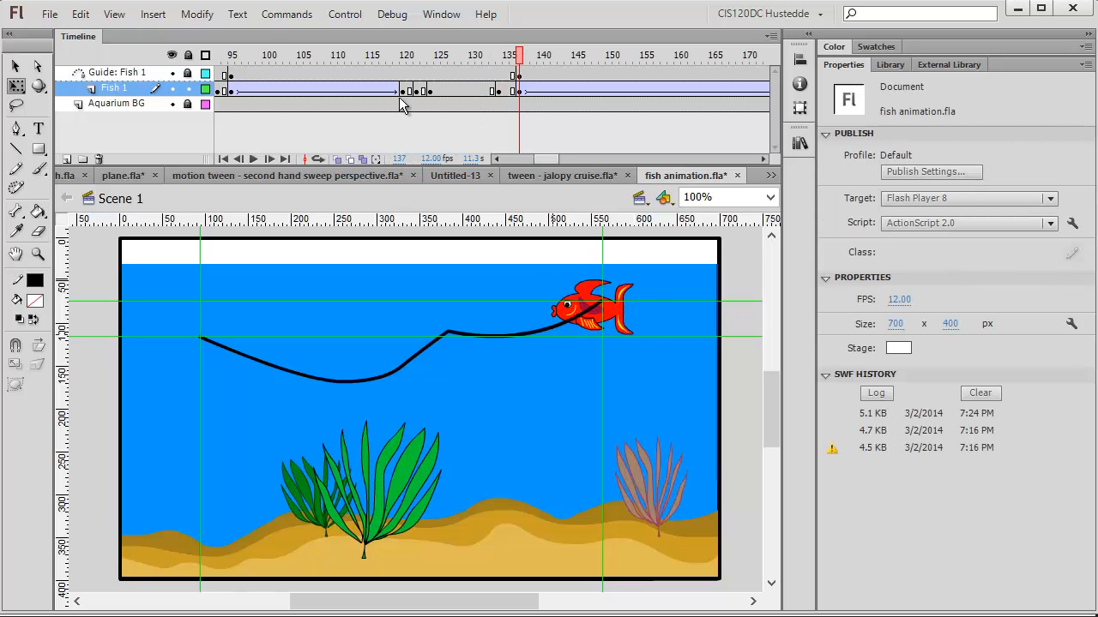
Step: Test the movie to review the resized fish during its turn, and close the preview
left_click(348, 17)
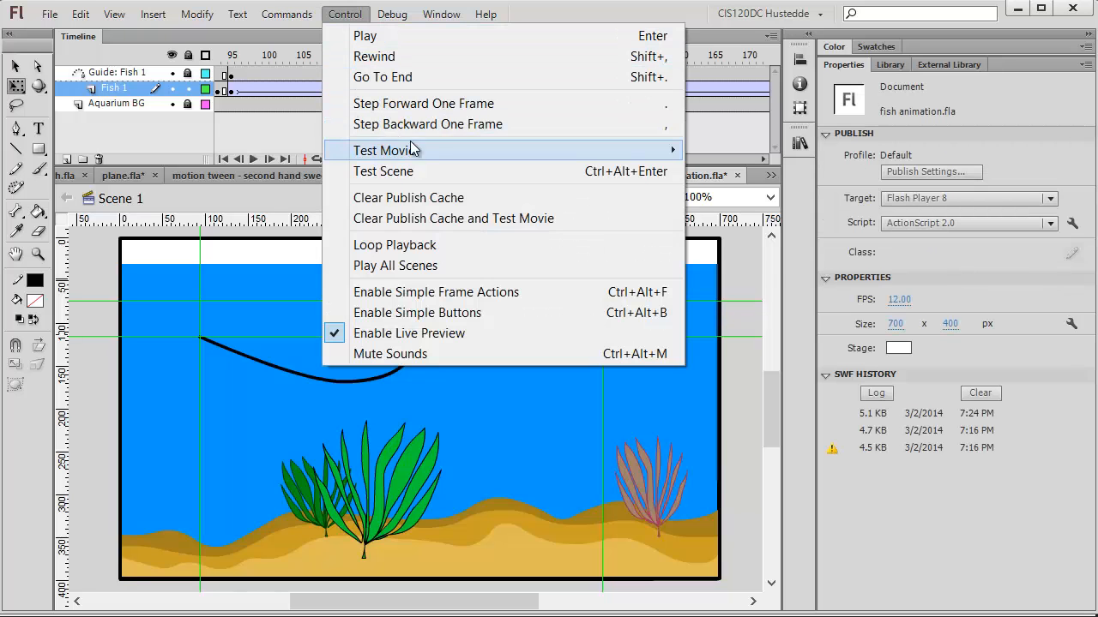
mouse_move(400, 151)
left_click(748, 153)
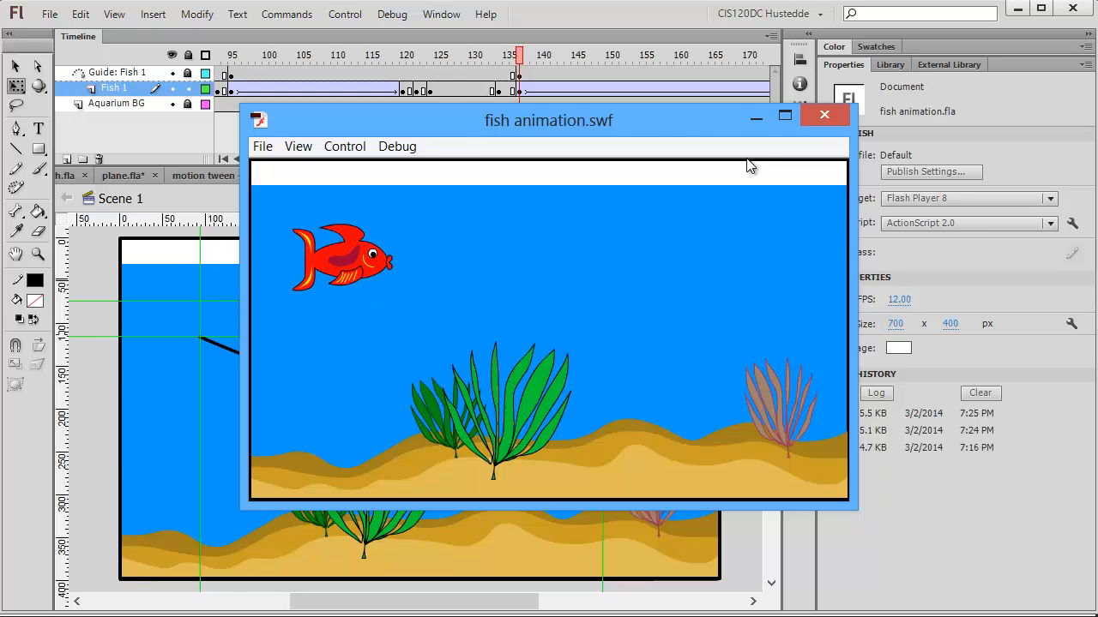
left_click(830, 118)
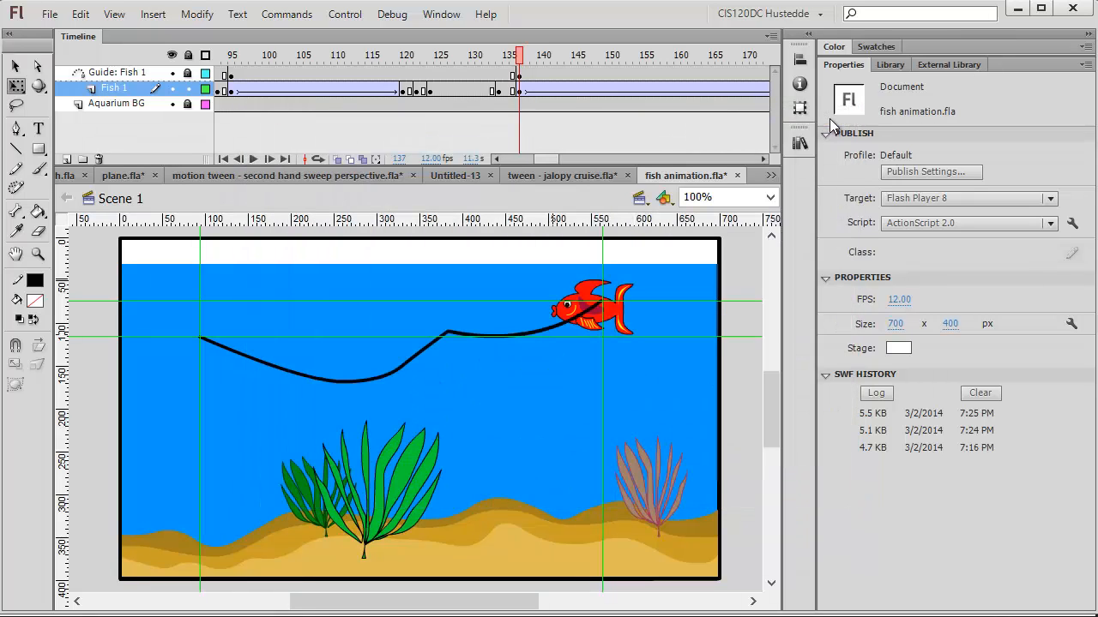